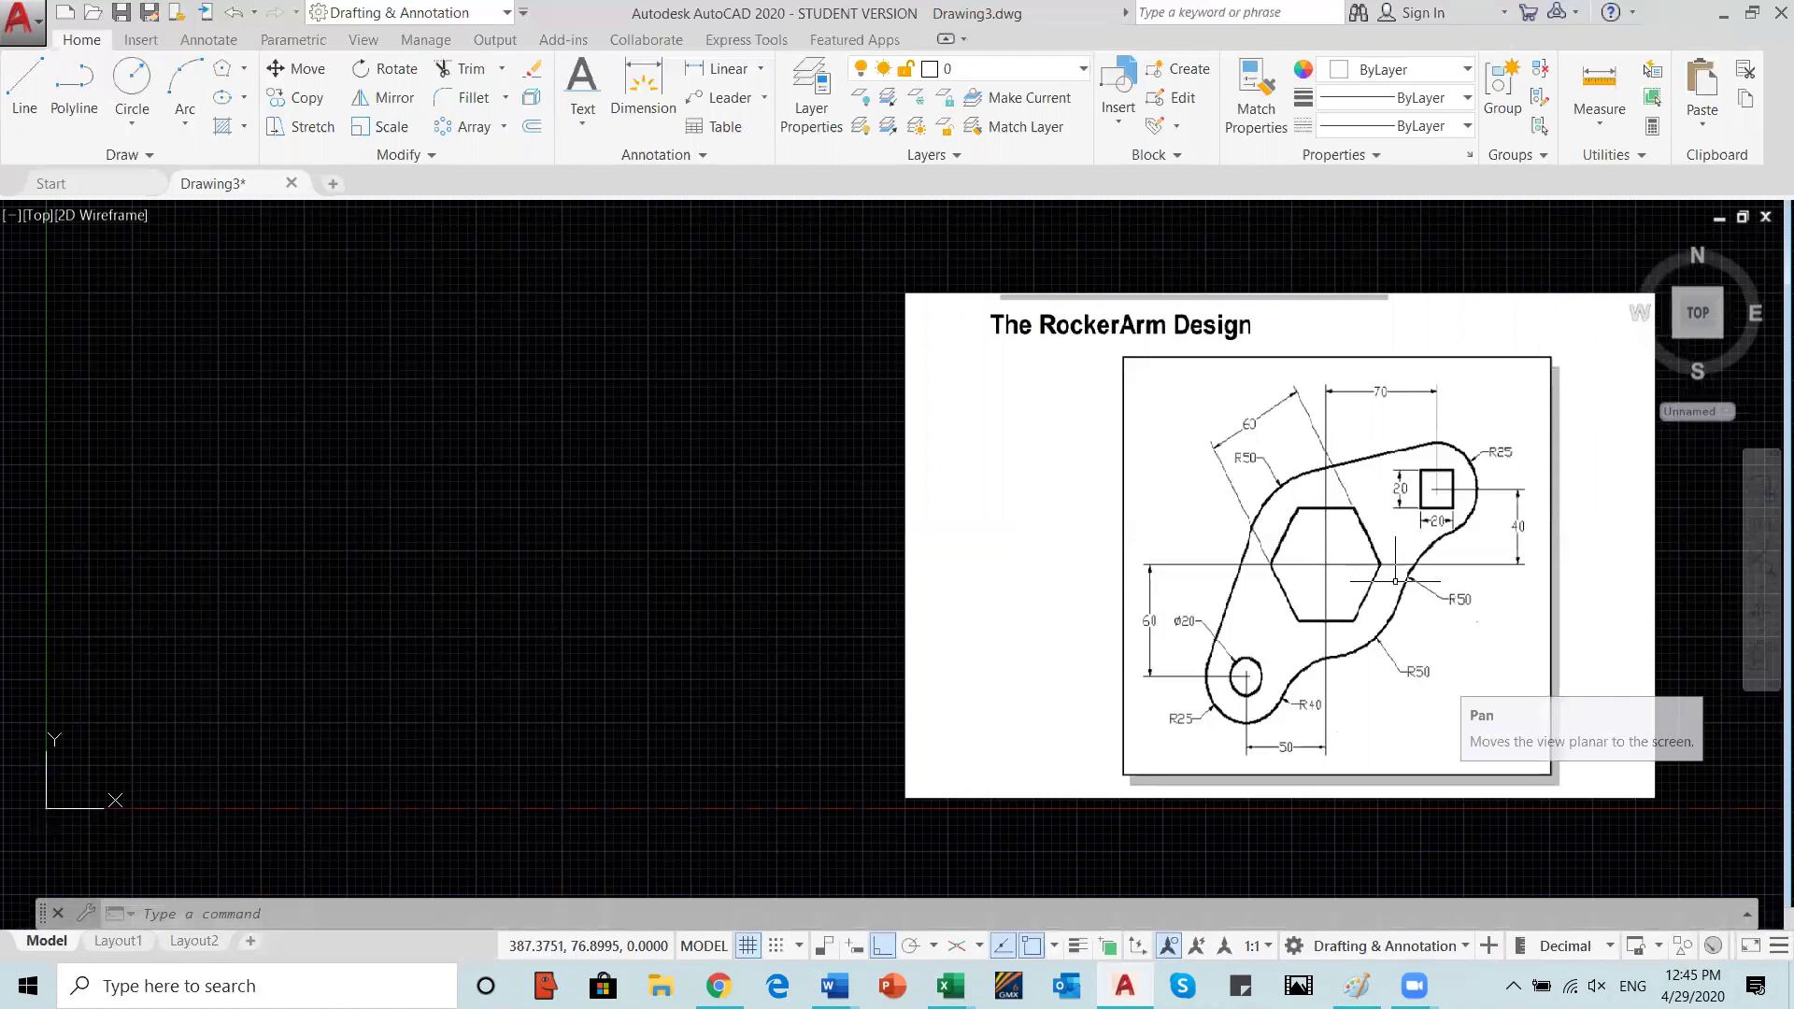
scroll(1318, 581, up, 2)
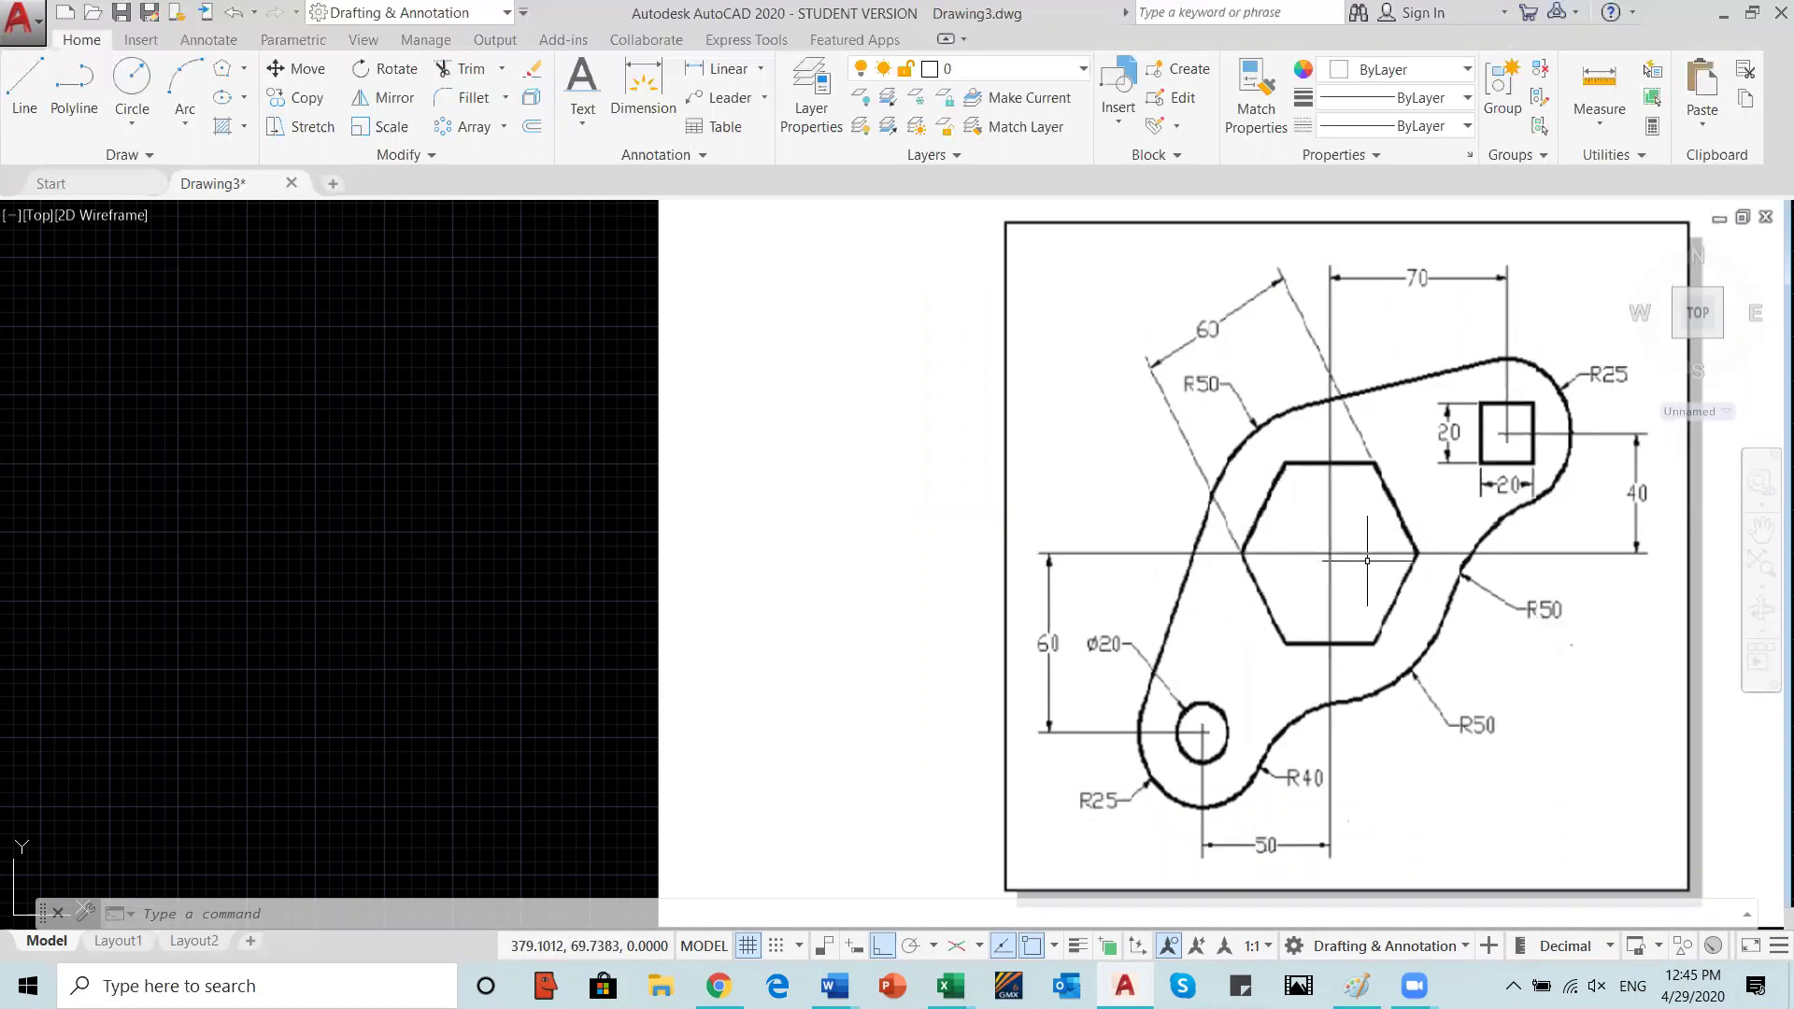
scroll(1369, 562, down, 2)
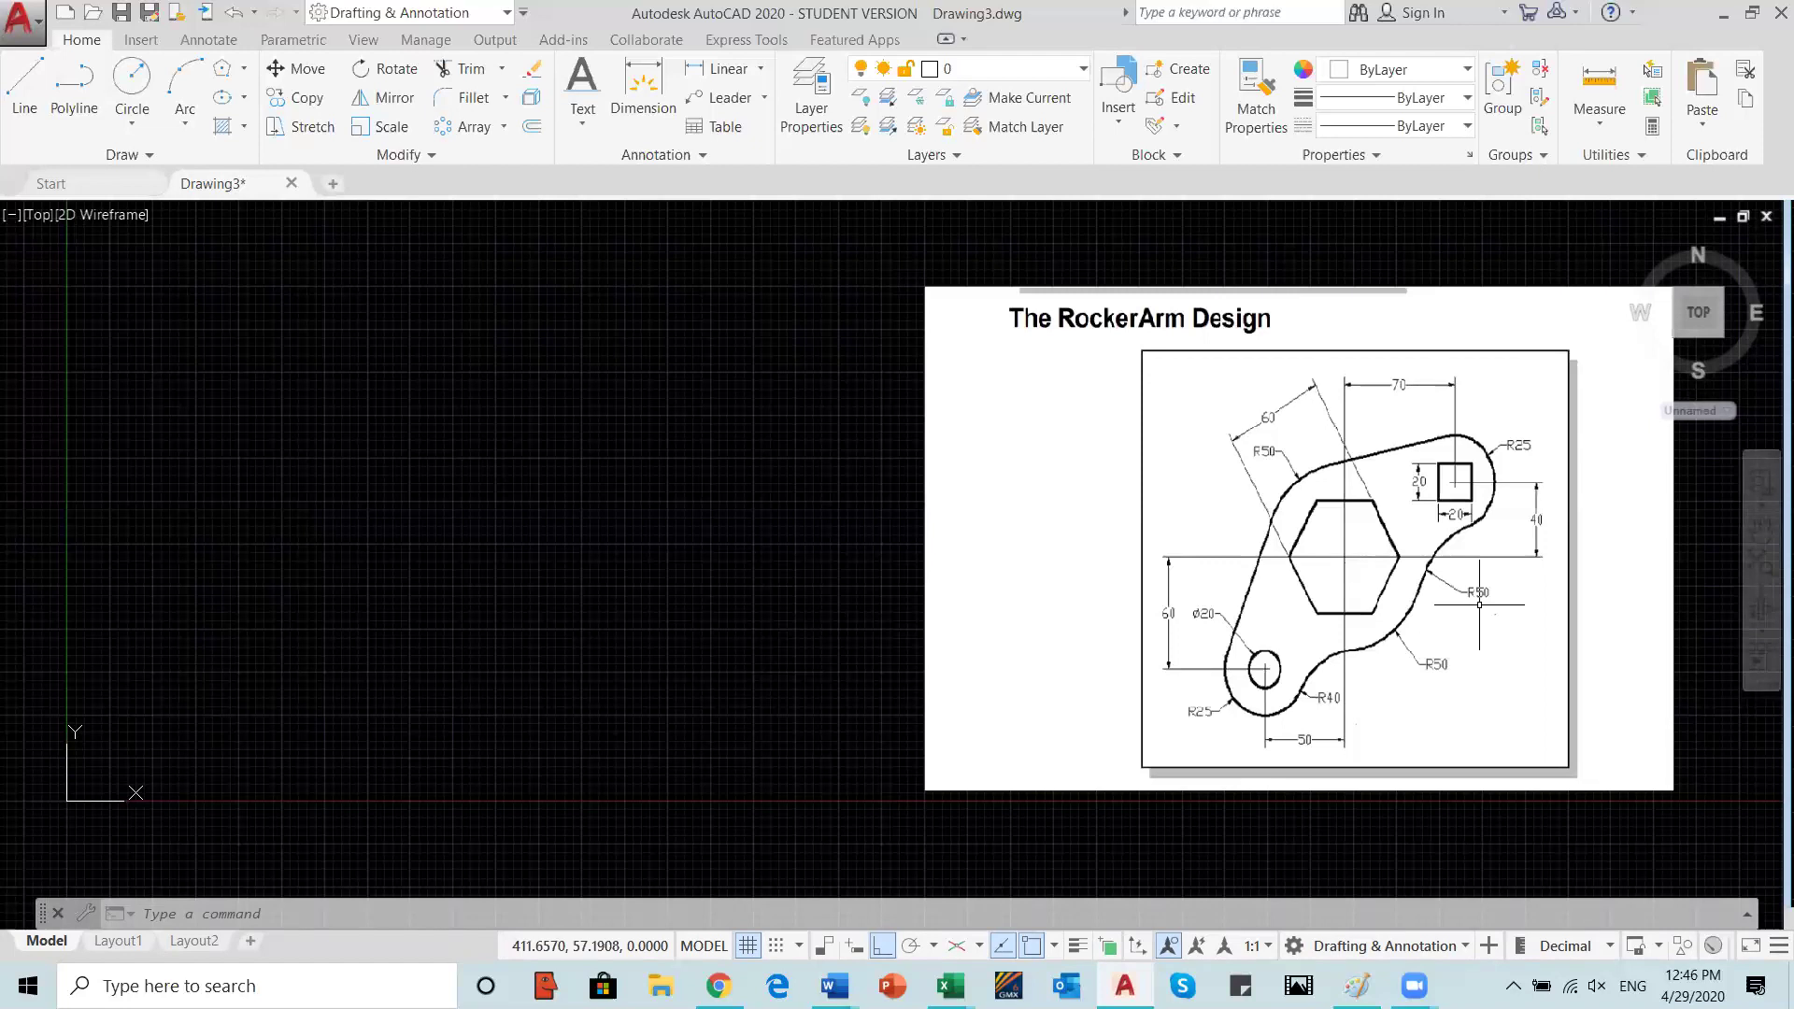
click(1611, 949)
click(1610, 949)
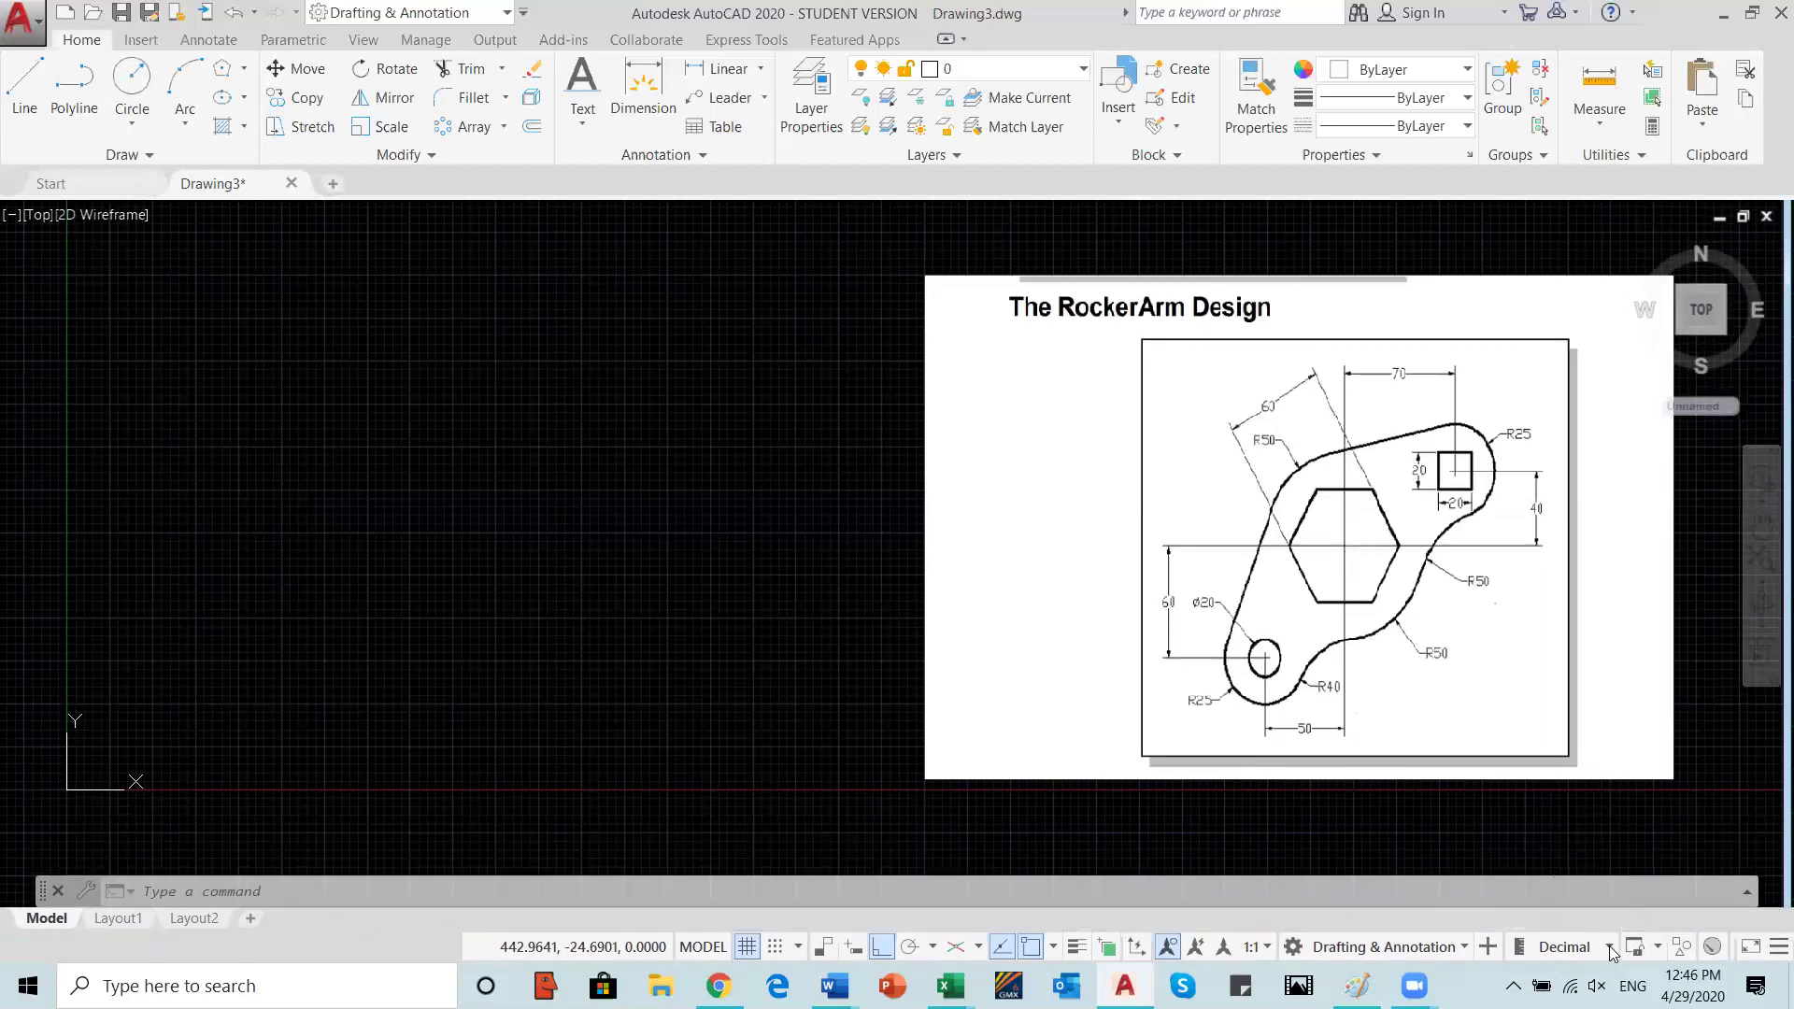
click(407, 894)
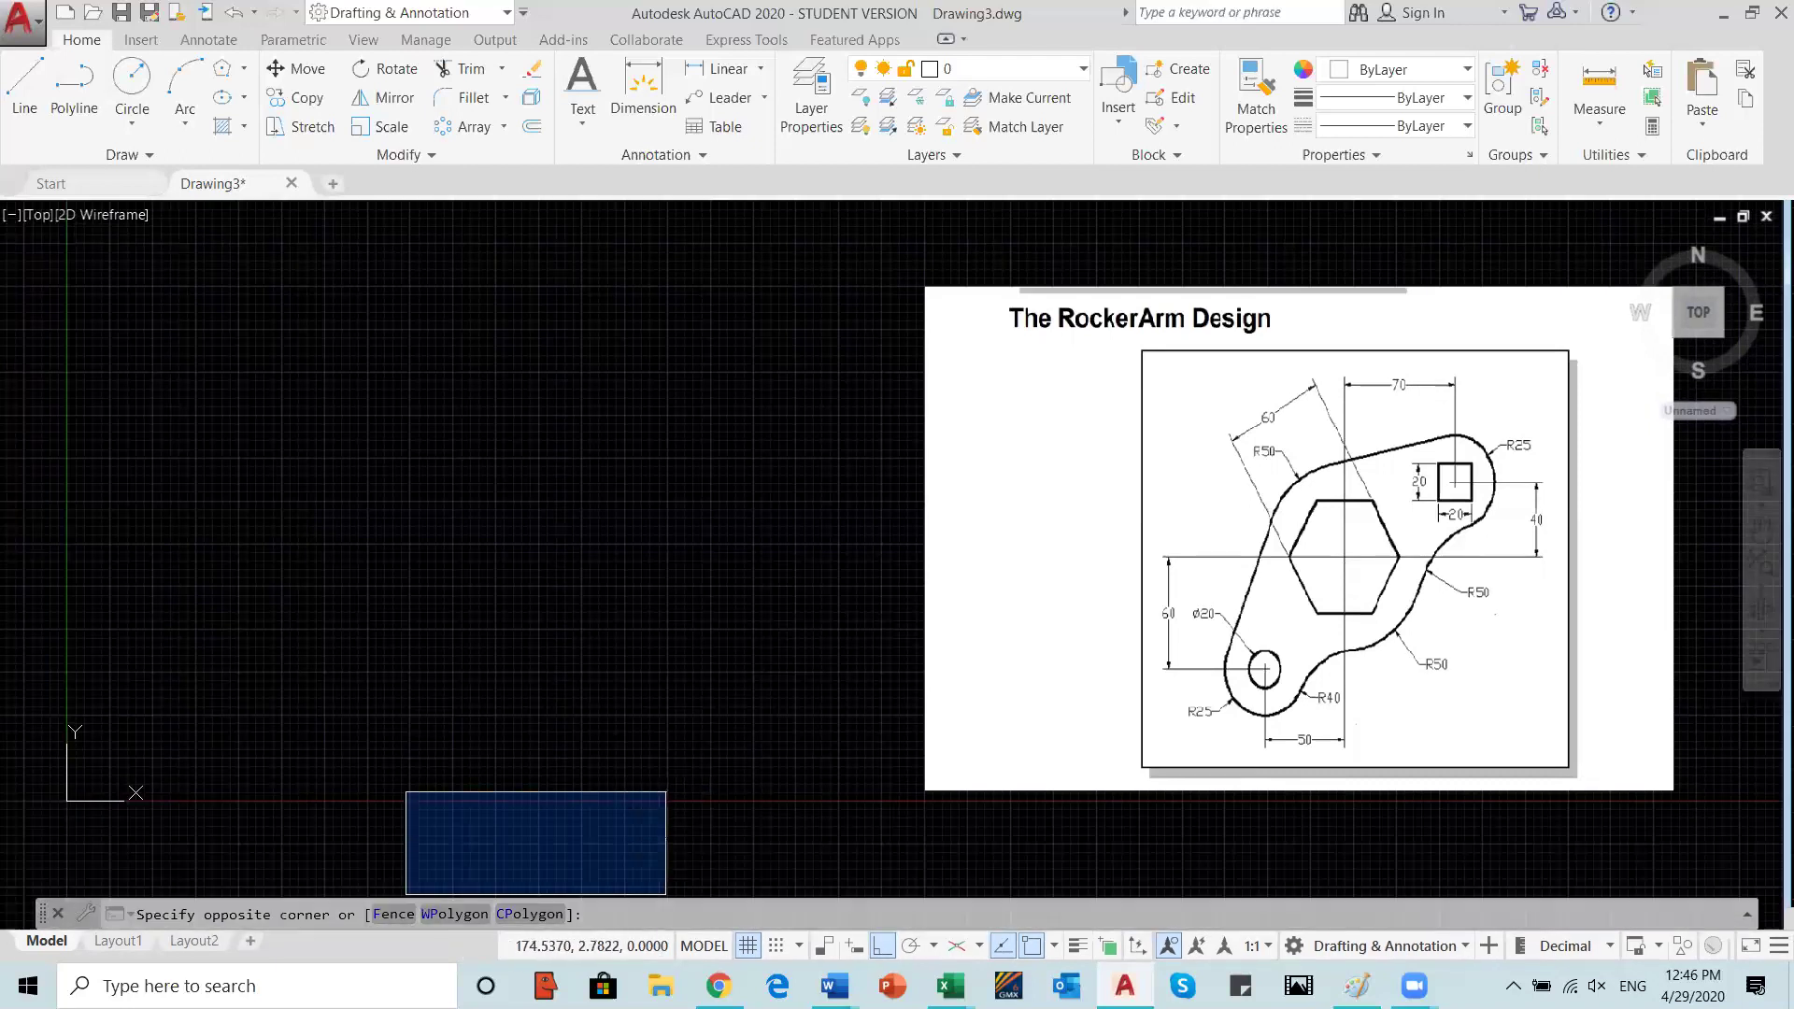
key(Escape)
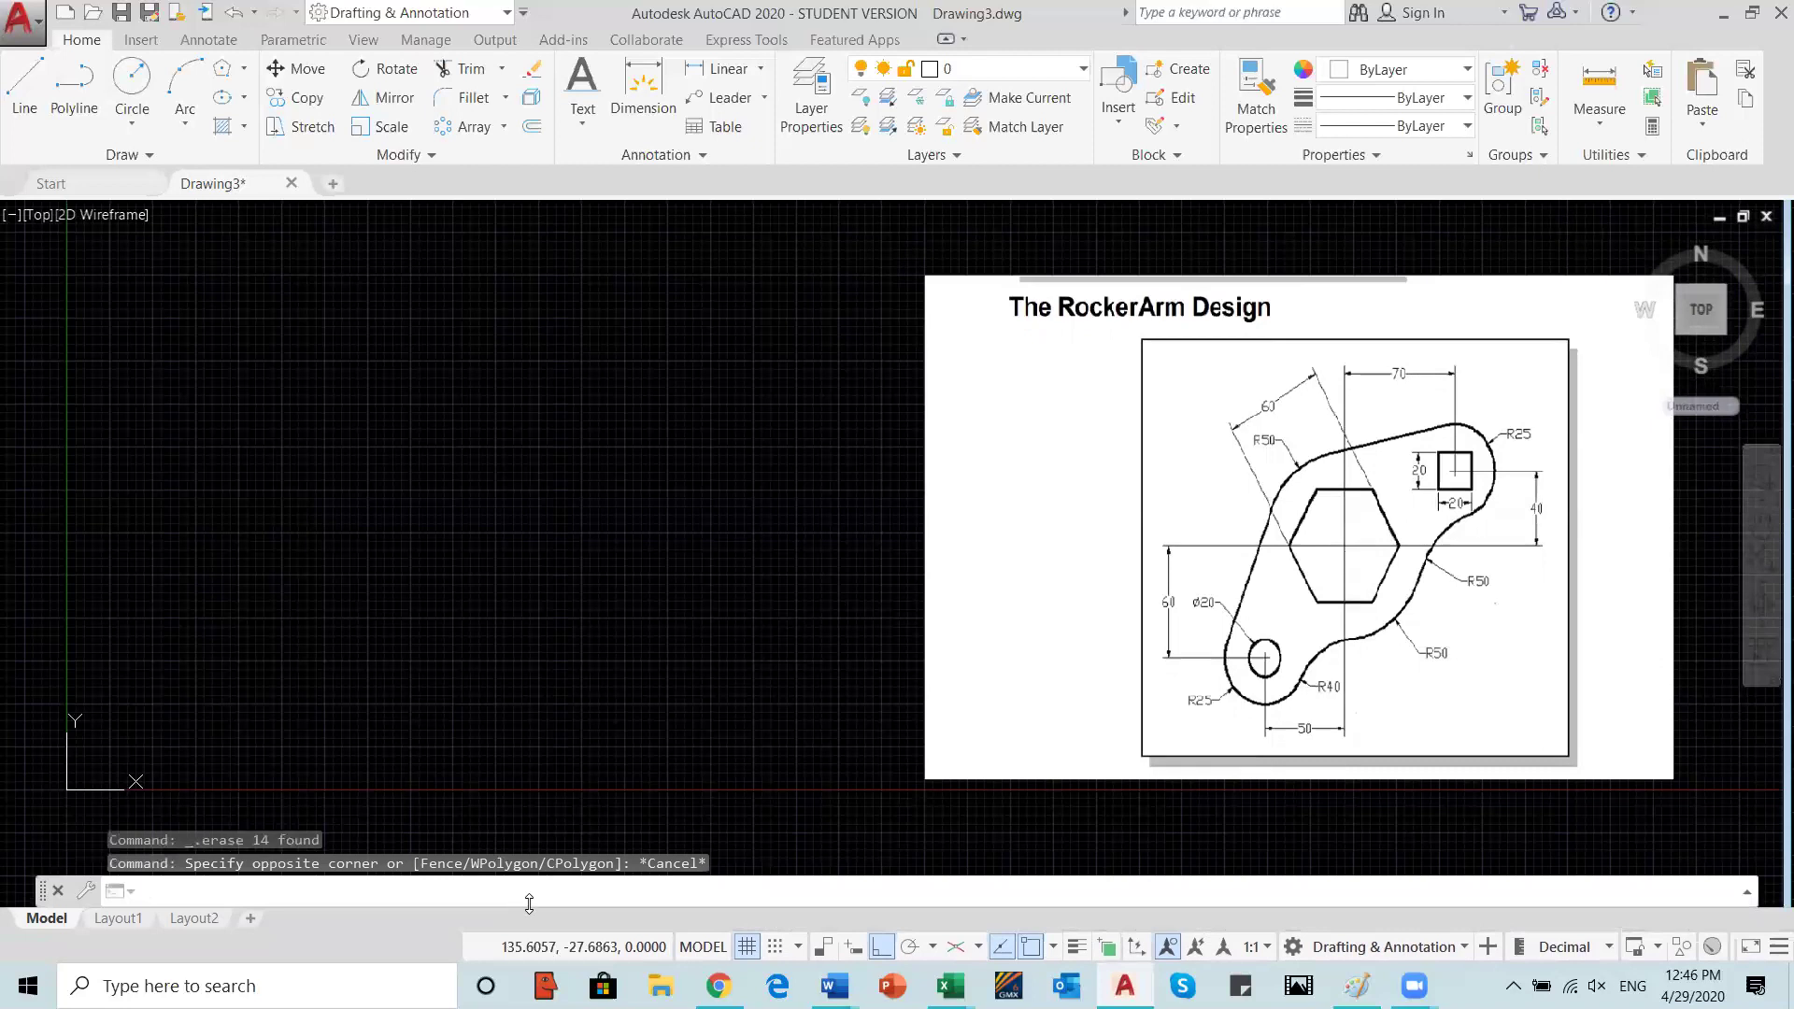
Step: Set the length precision in the drawing units to one decimal place (0.0)
text(units)
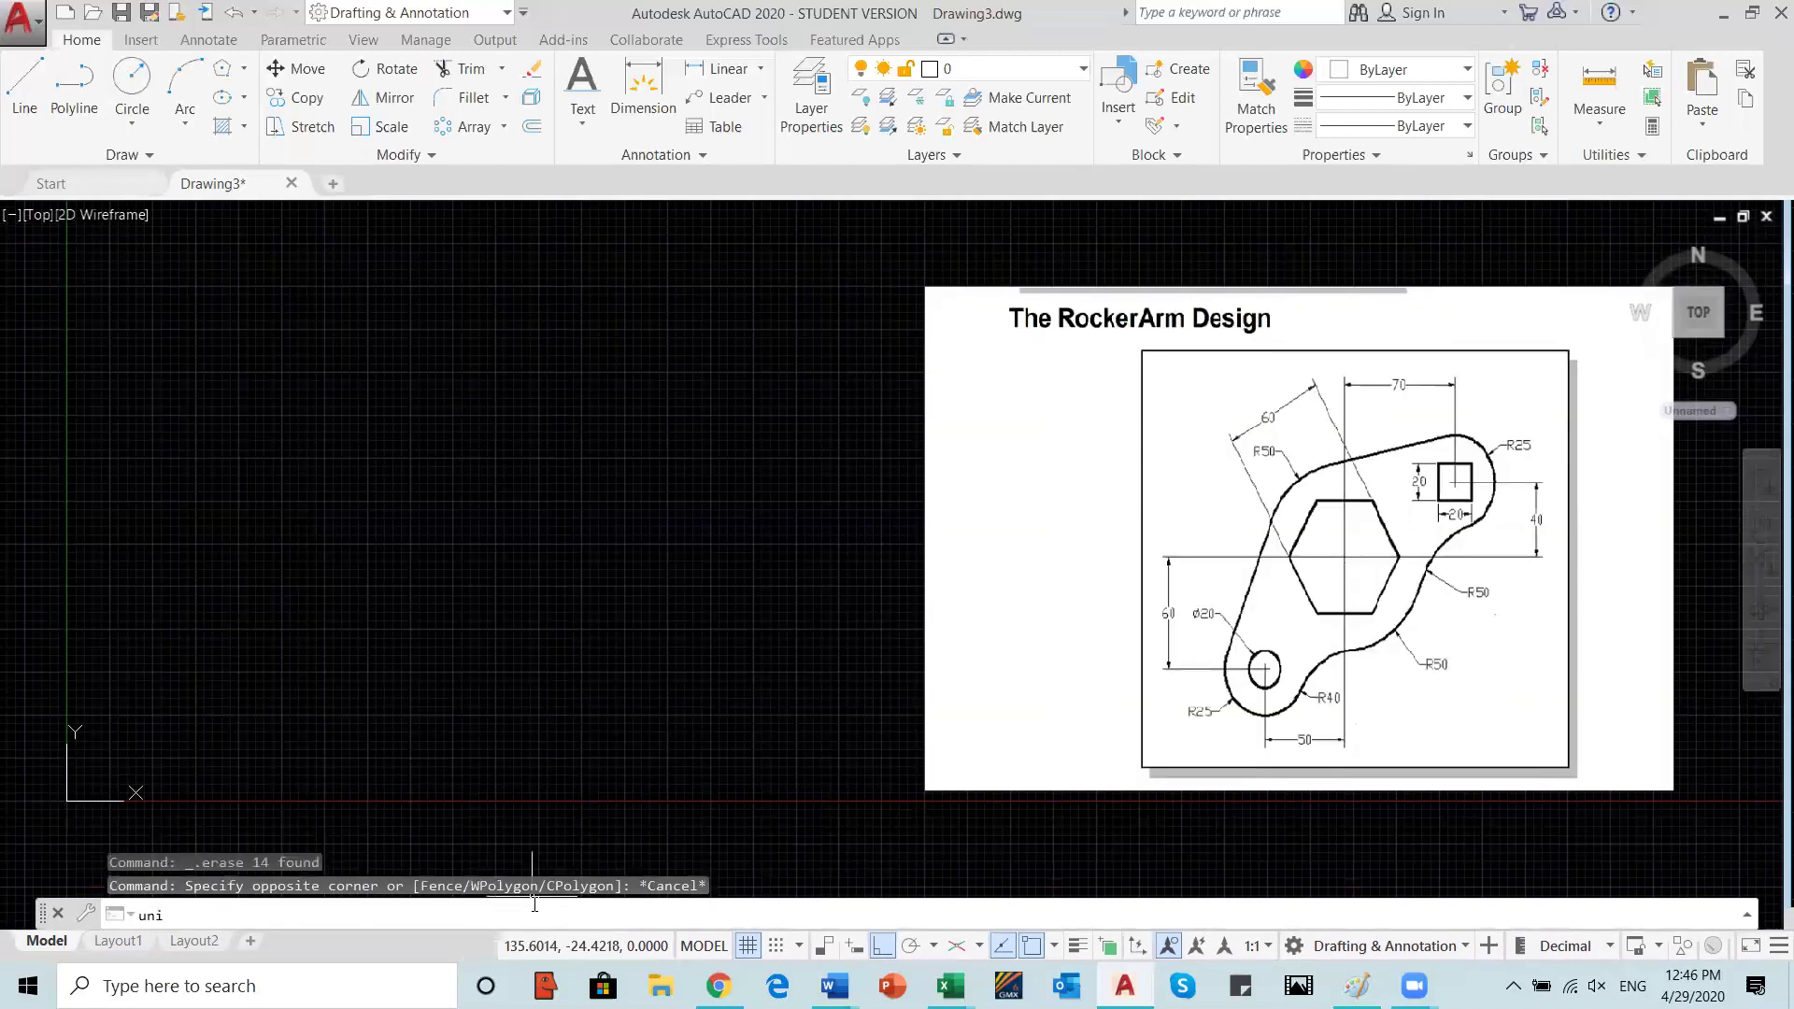
key(Return)
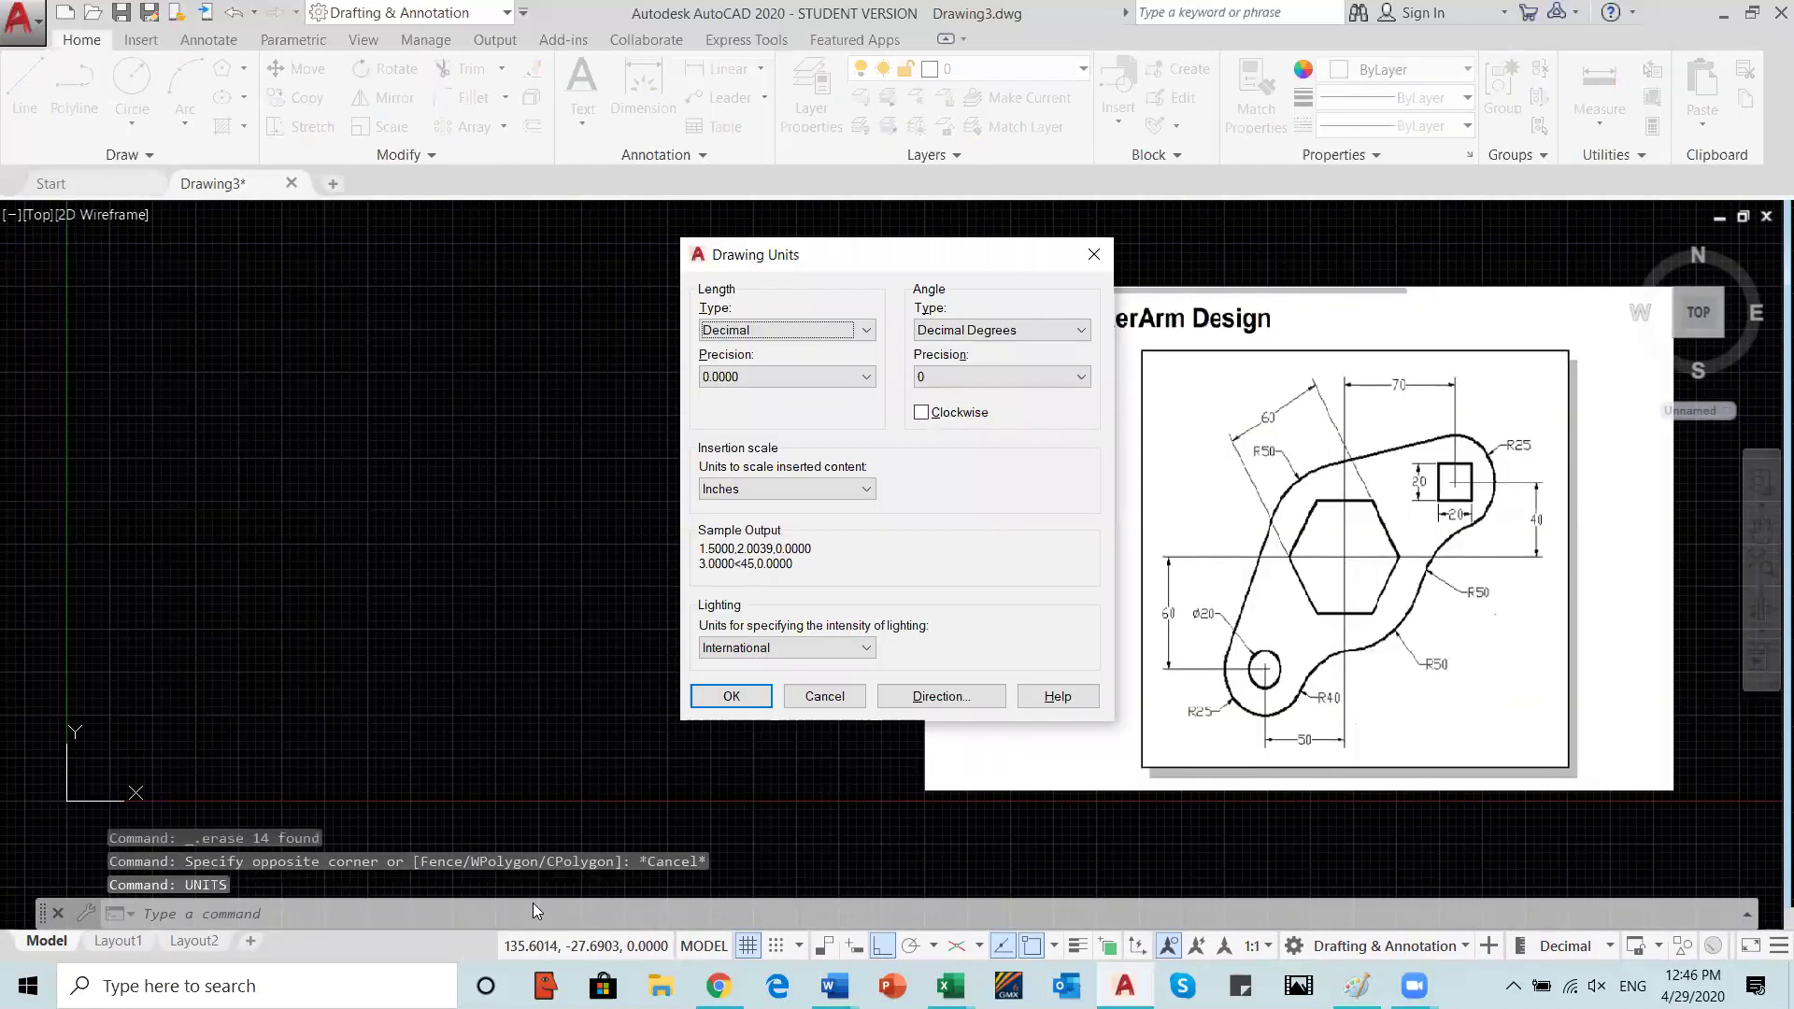
click(864, 378)
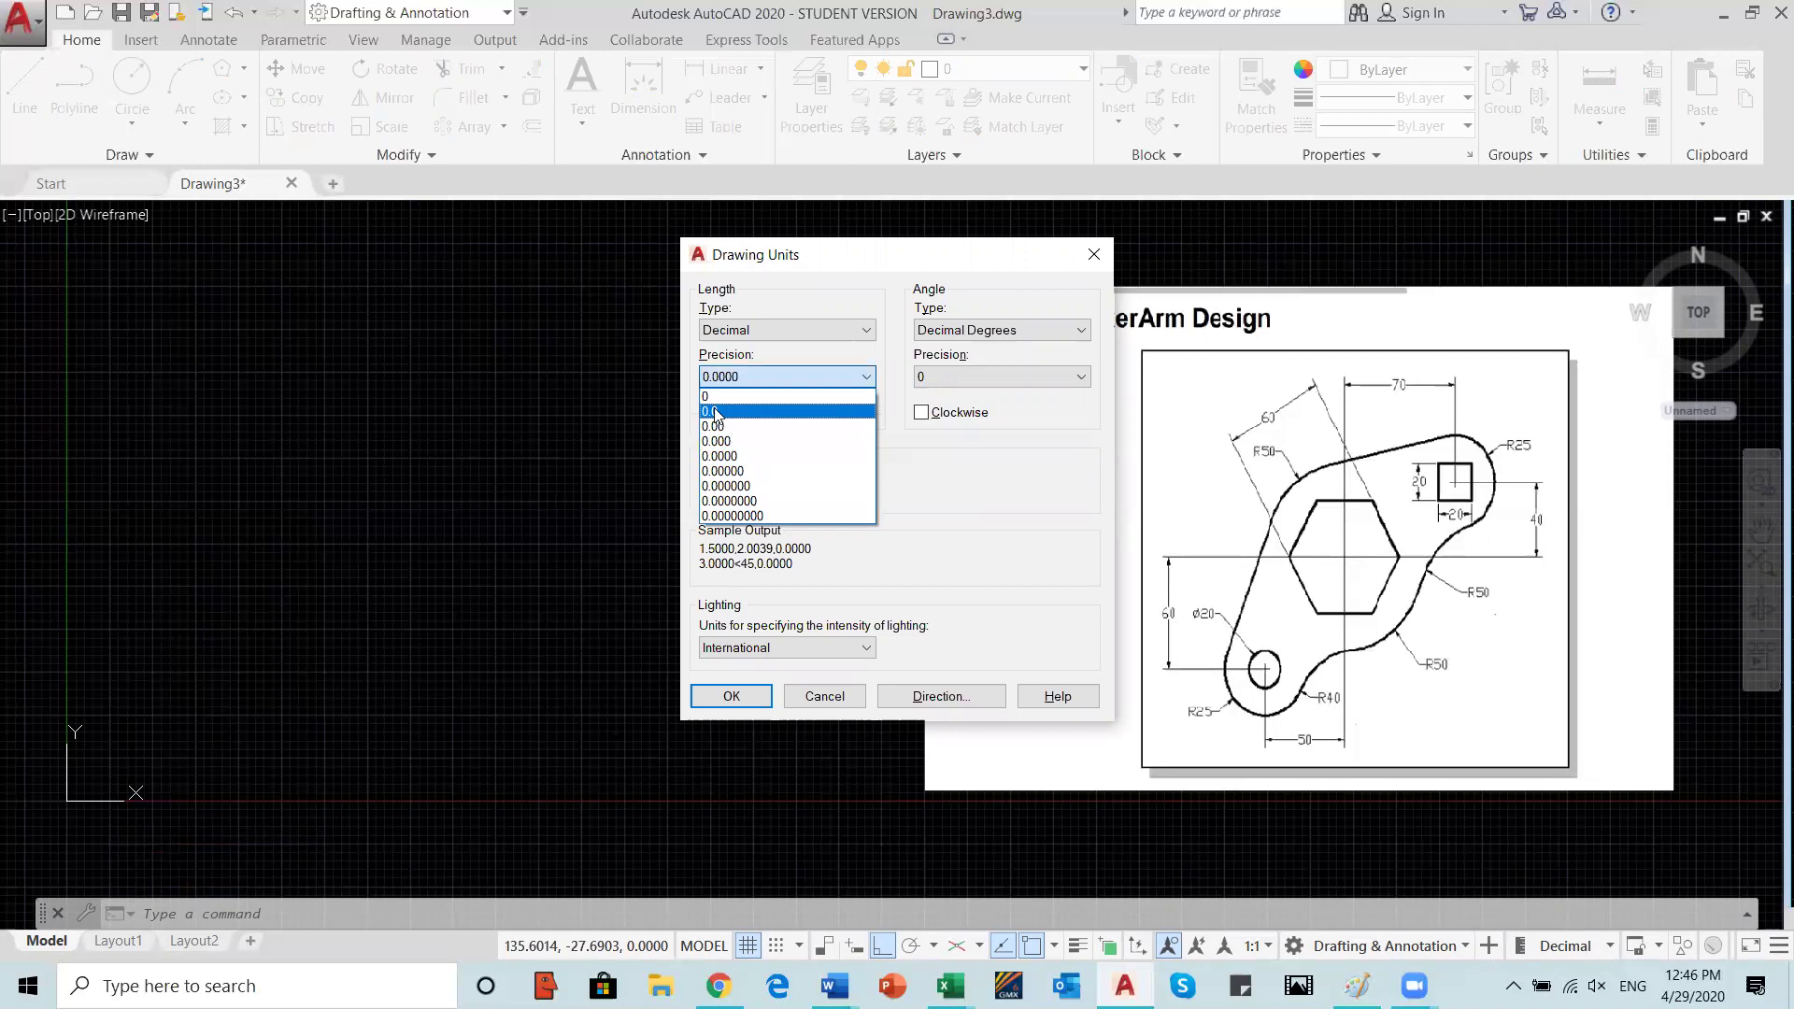
click(715, 413)
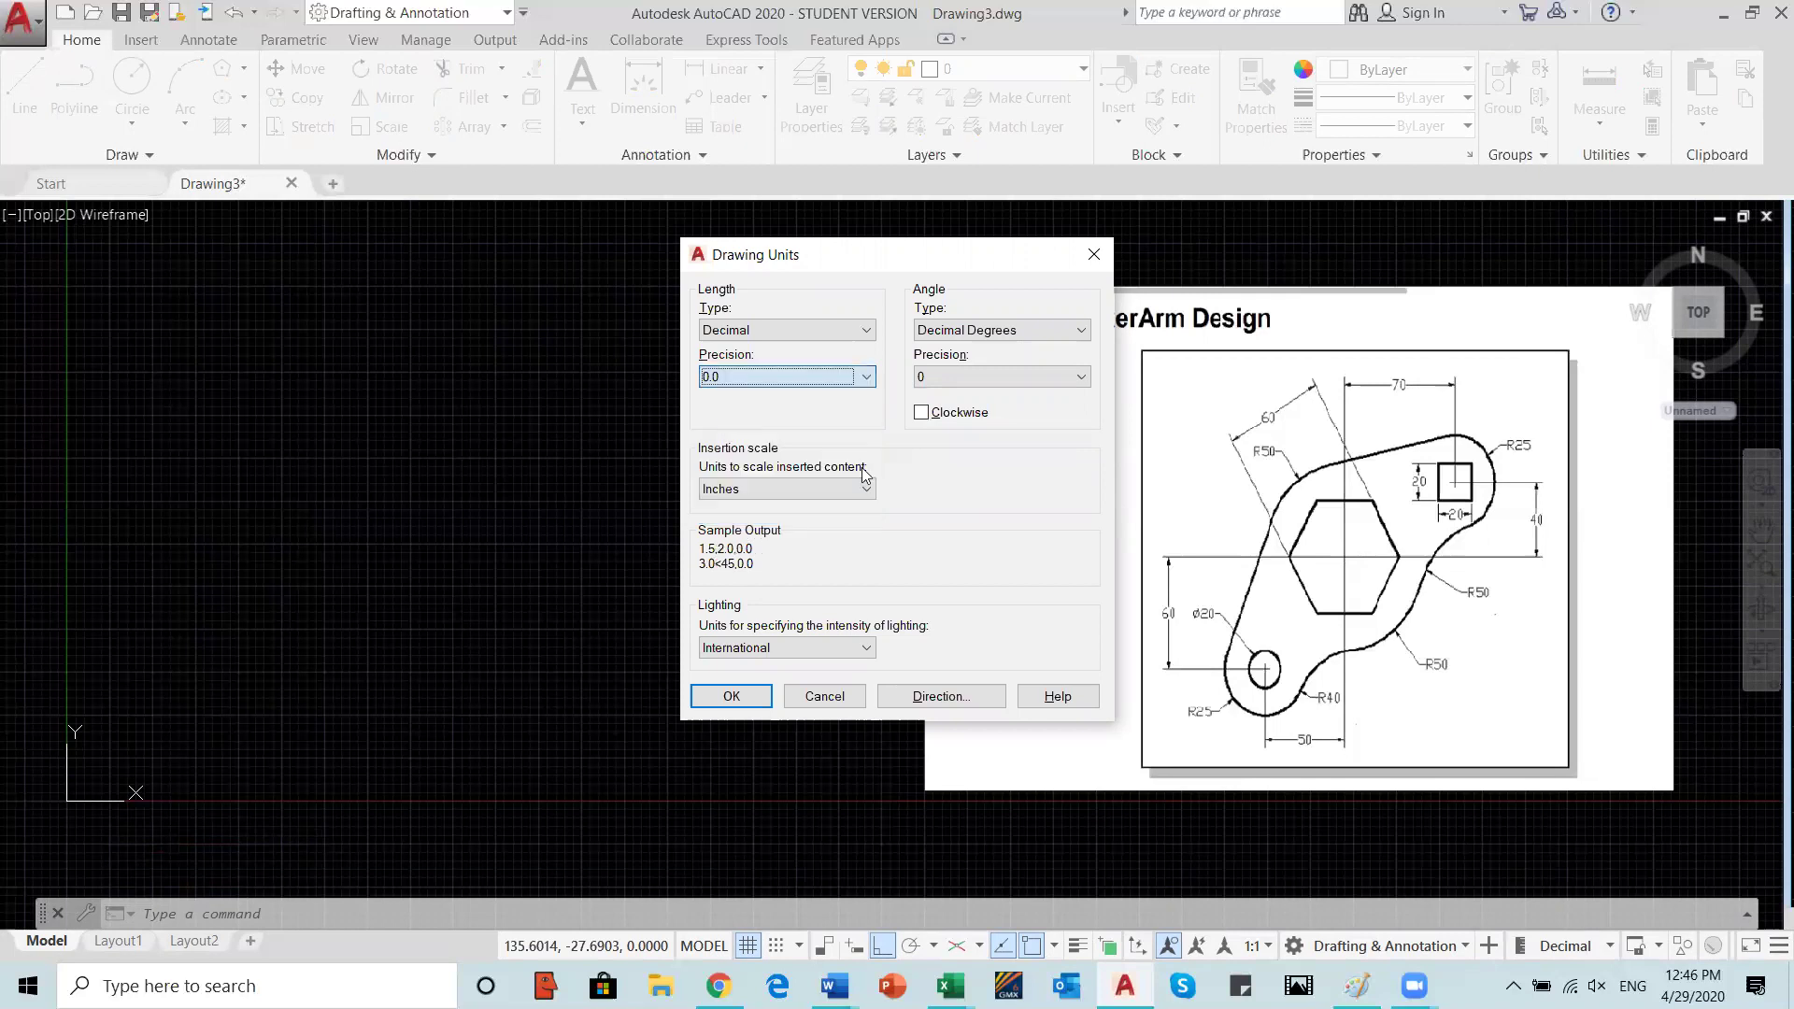
click(731, 696)
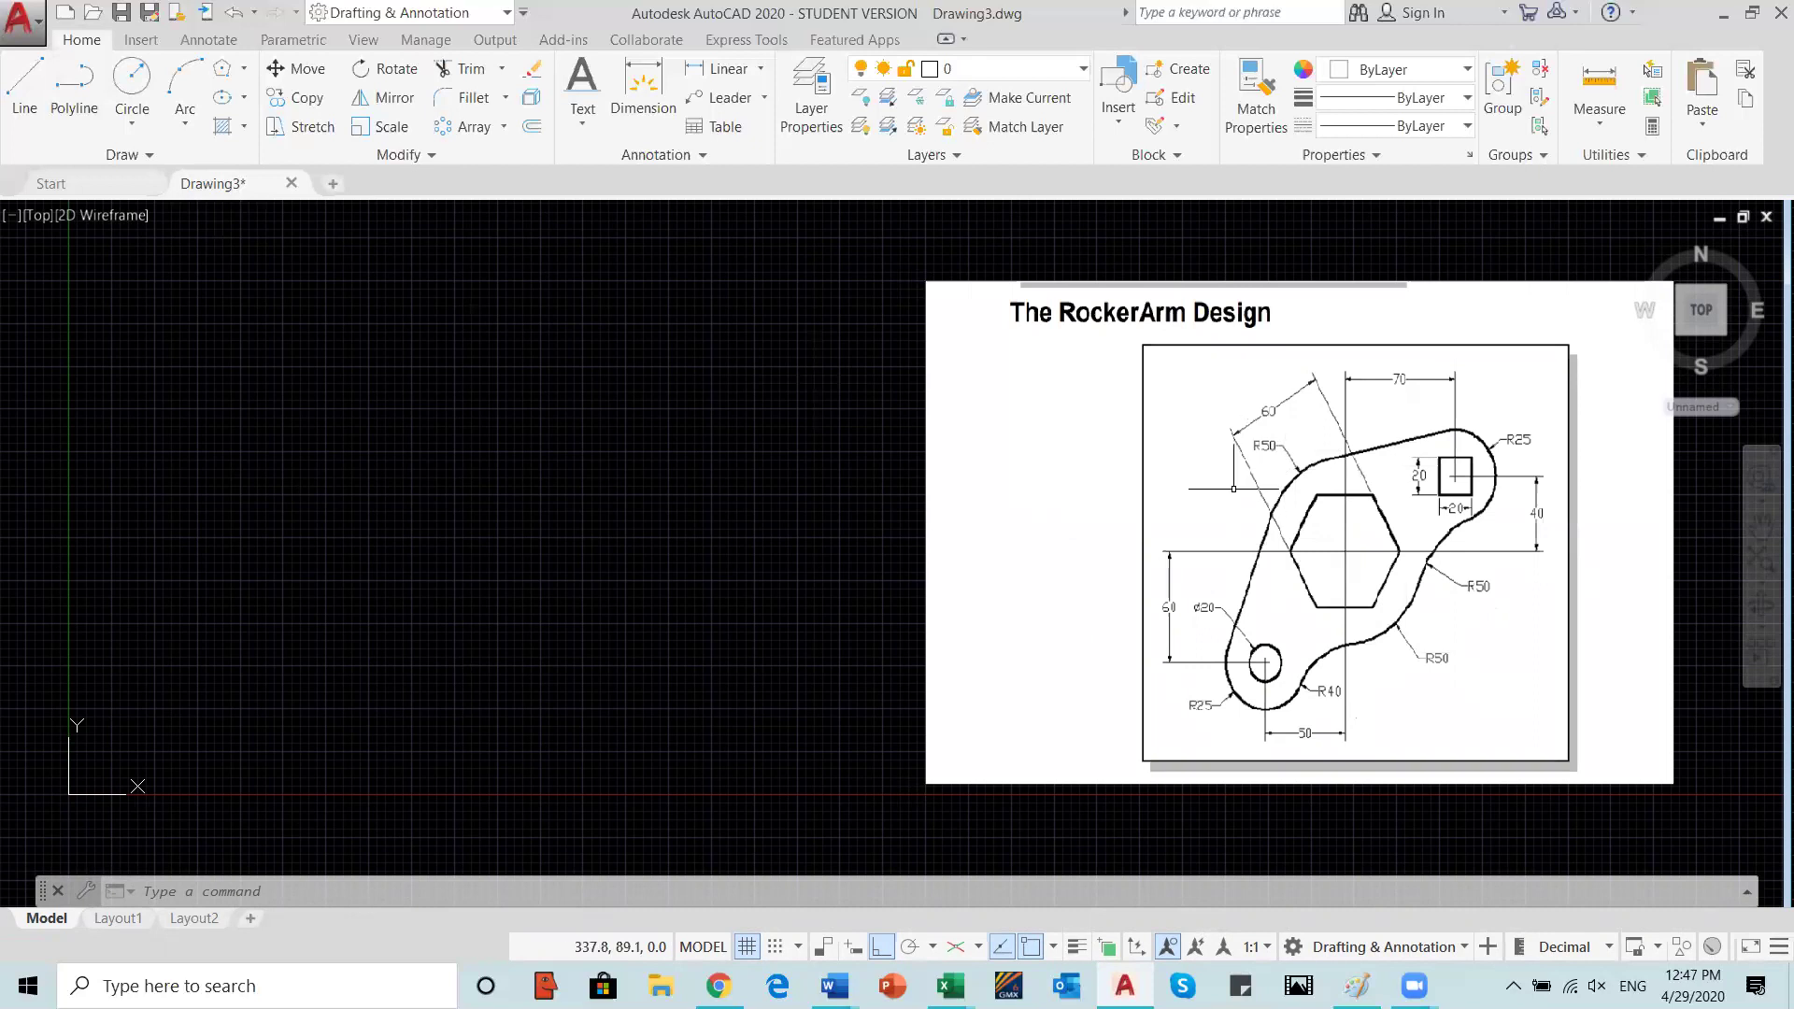
Step: Draw a circle of radius 50 in the empty area beside the reference image
click(134, 131)
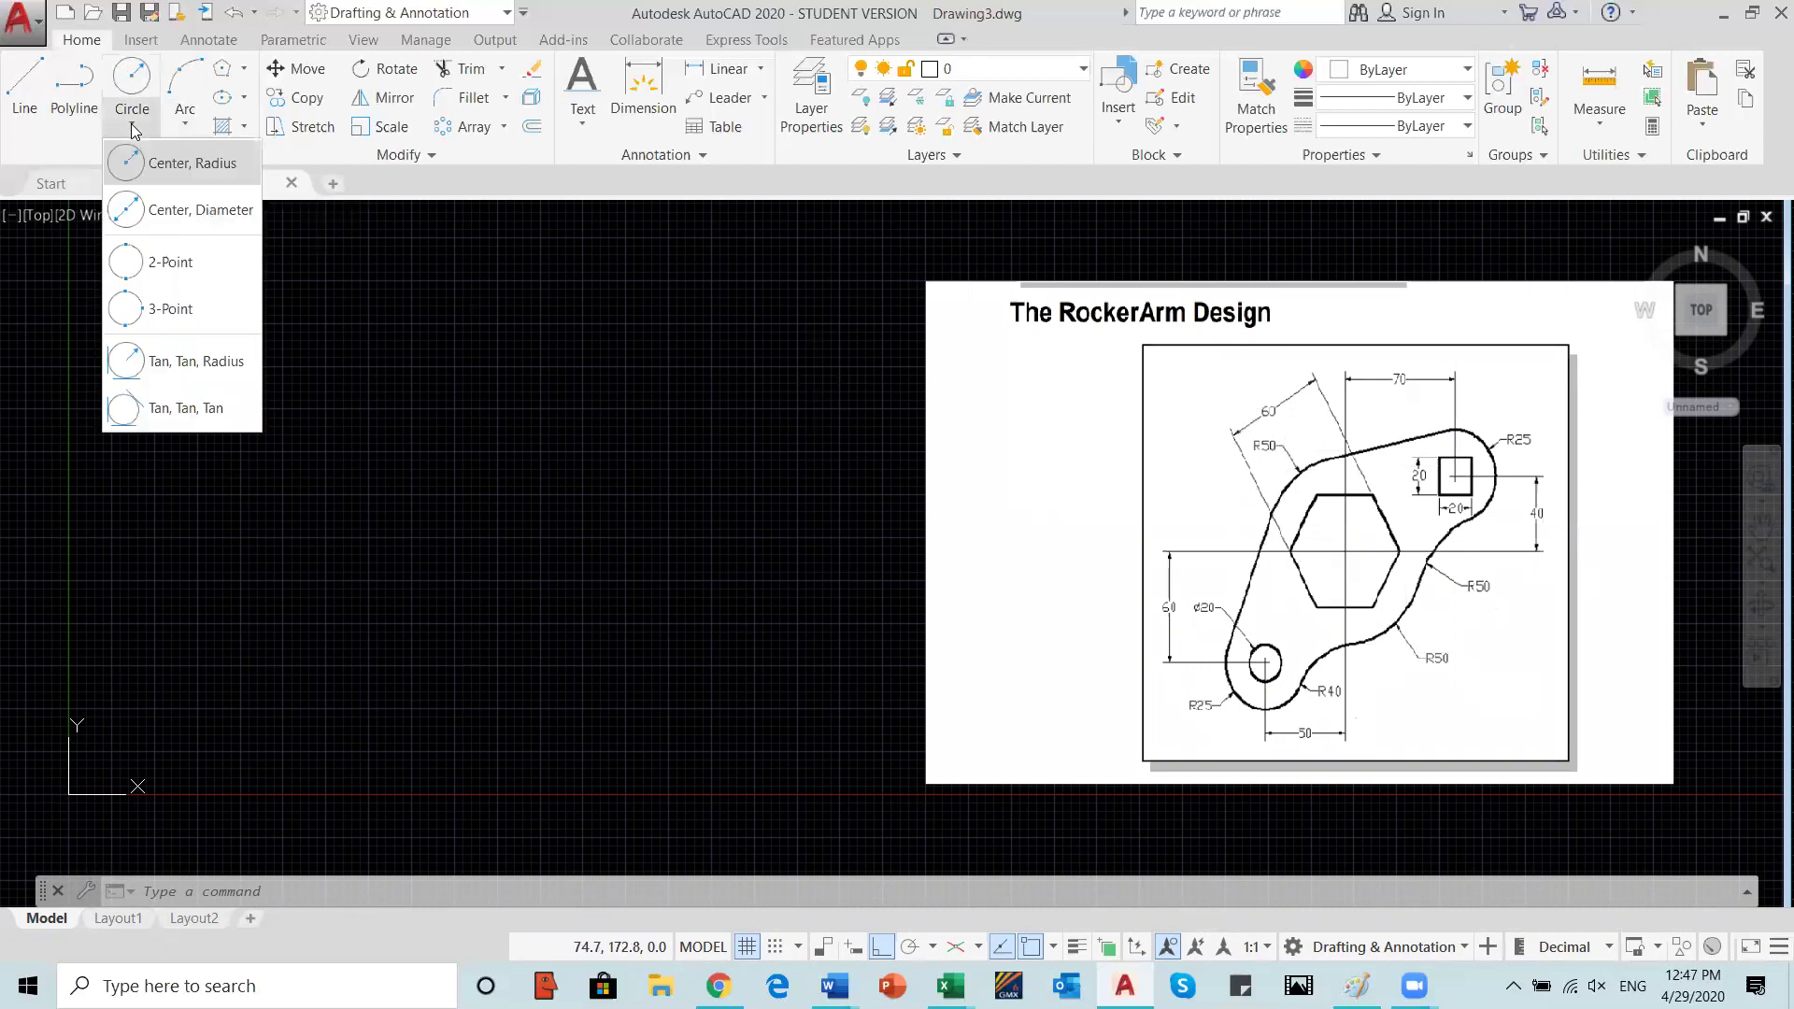
click(190, 171)
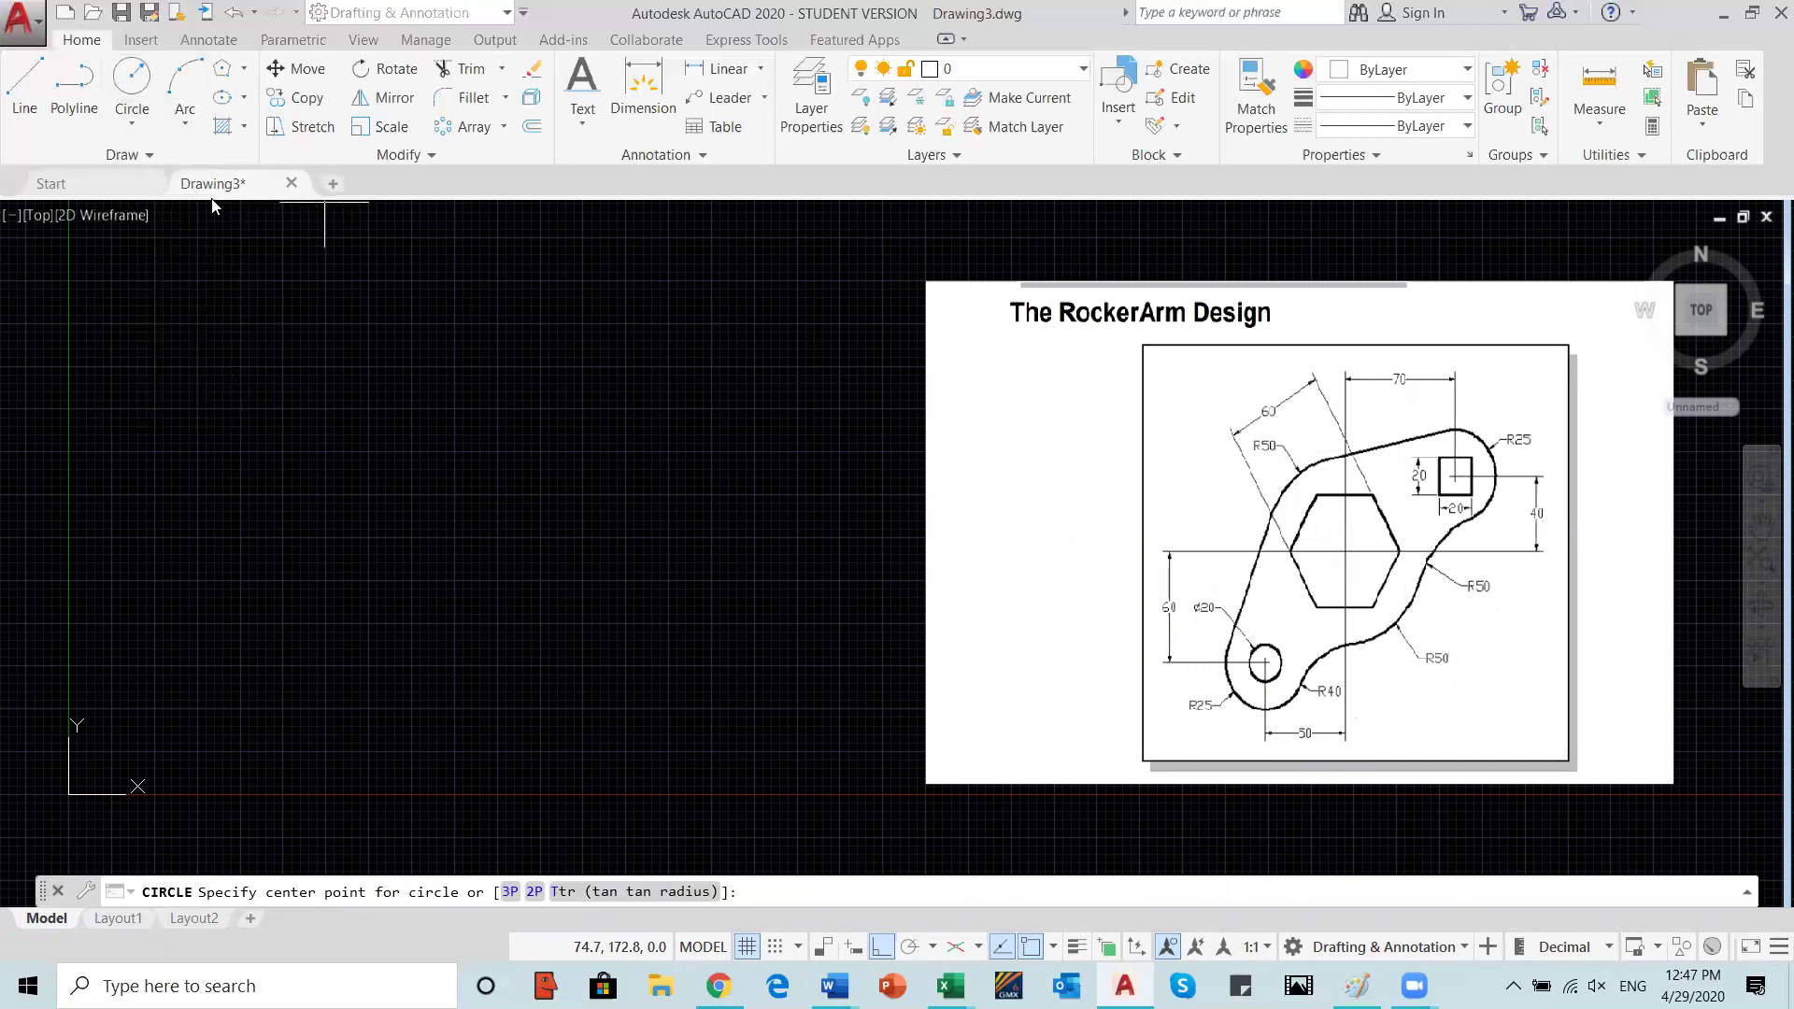
click(412, 536)
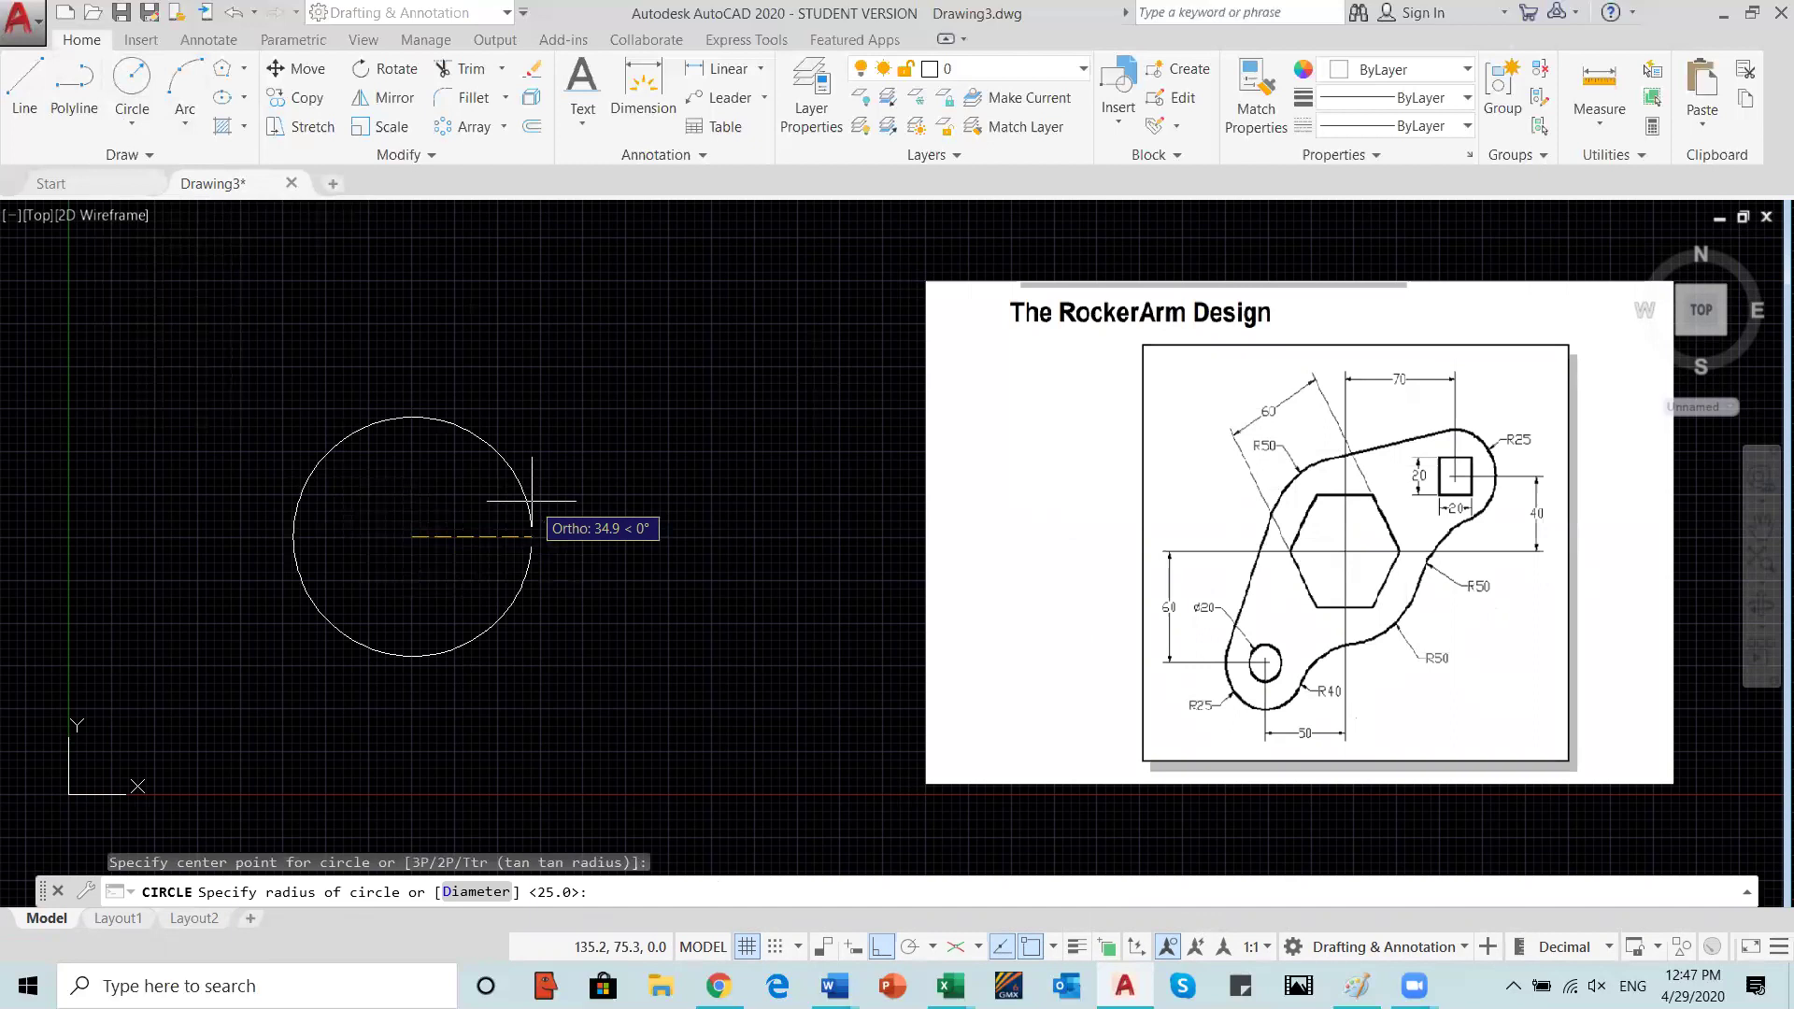
key(Return)
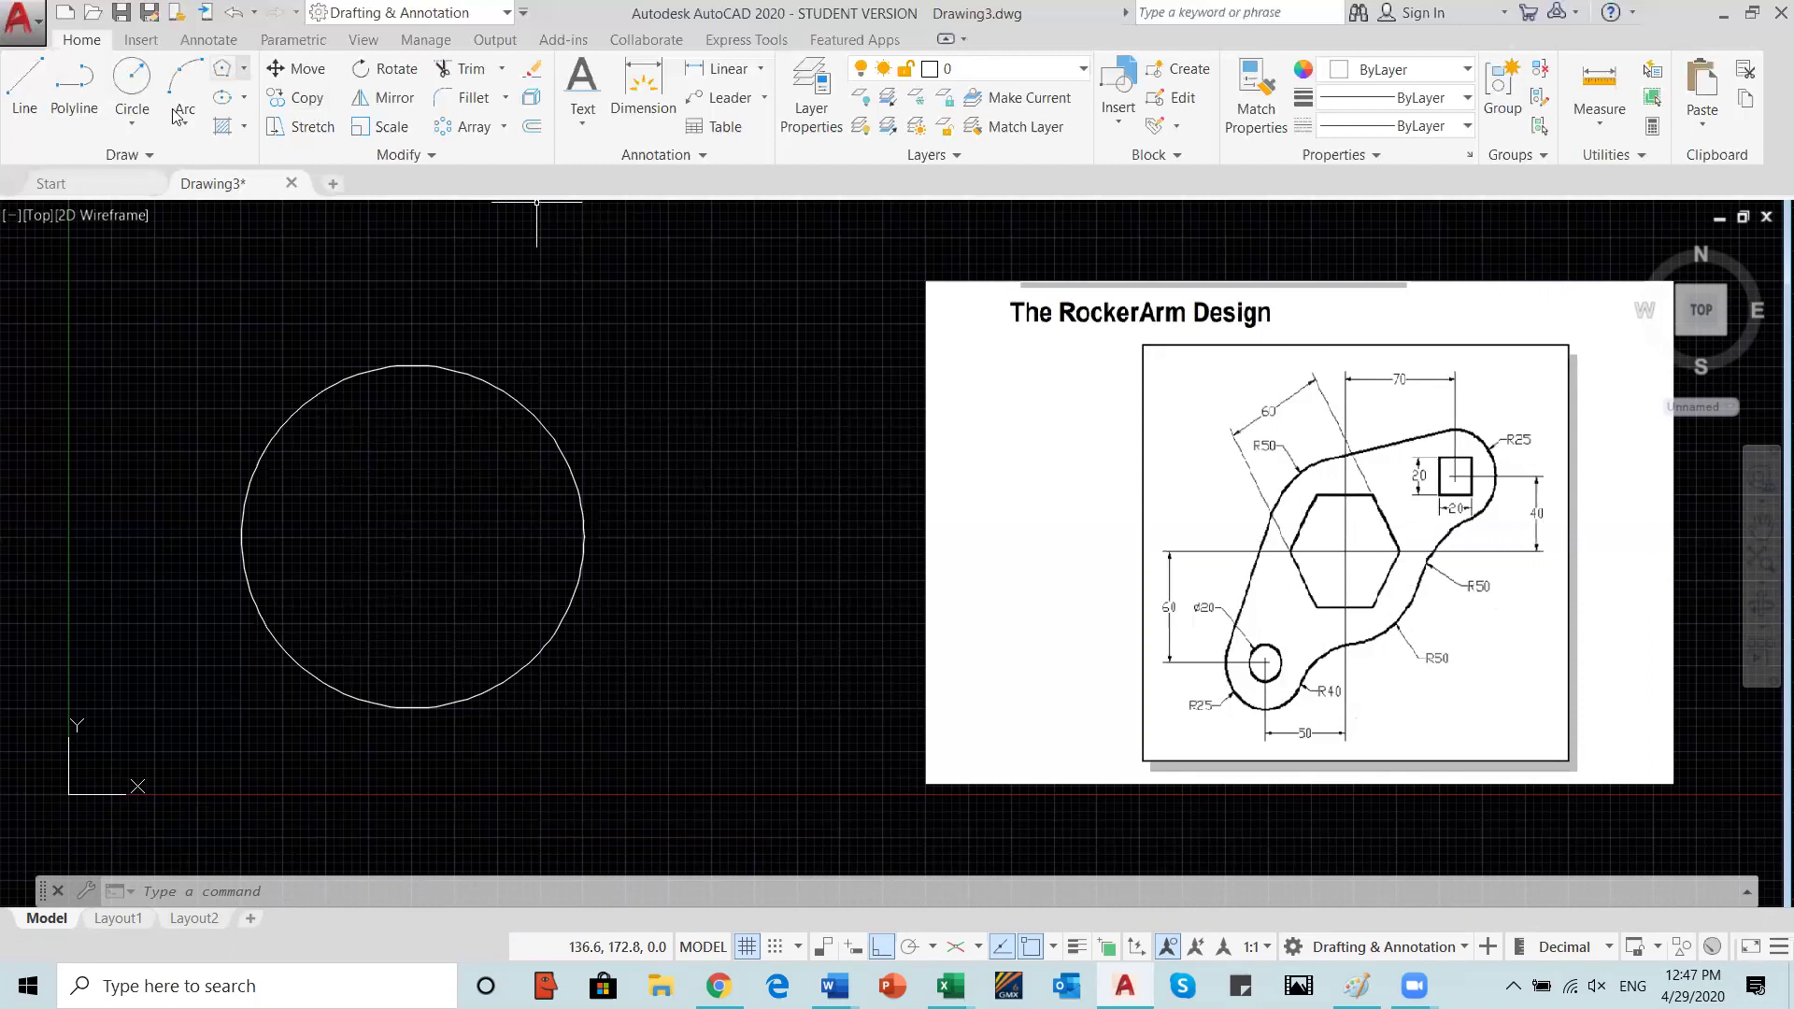
Step: Draw a six-sided polygon centred on the circle, using the circumscribed option, measuring 60 across flats with horizontal upper and lower sides
click(244, 70)
click(281, 154)
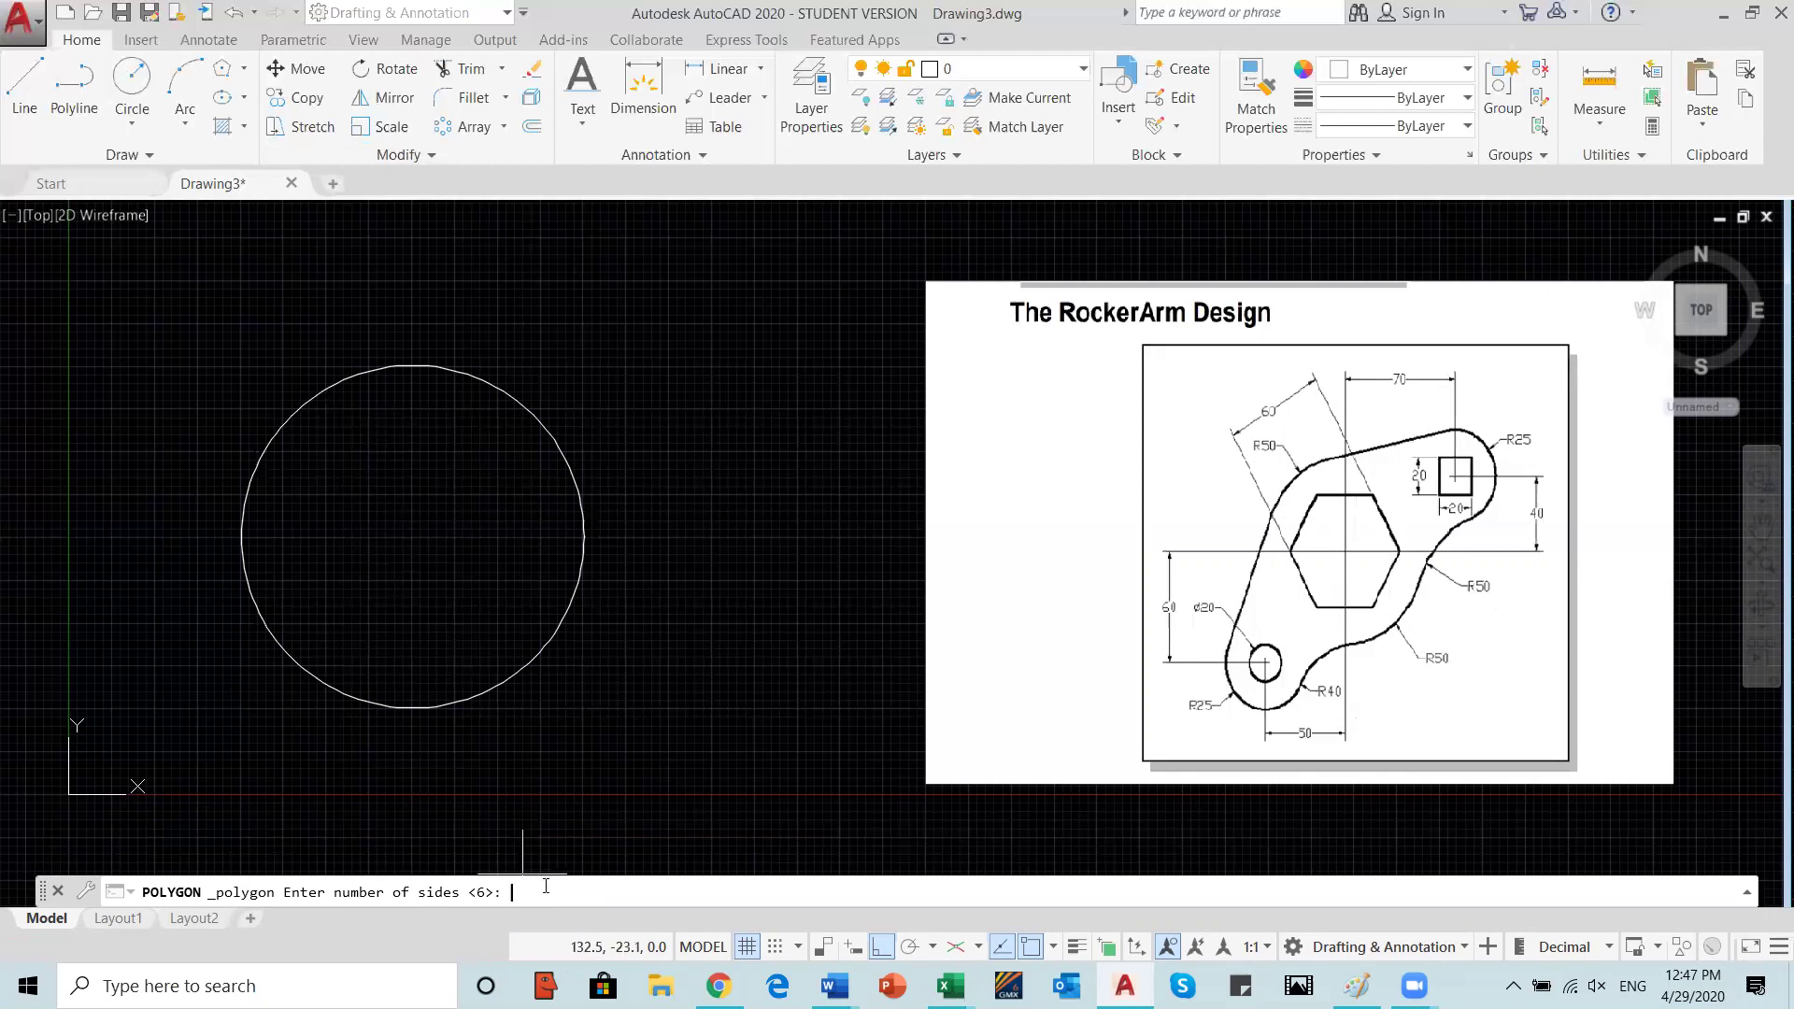
key(Return)
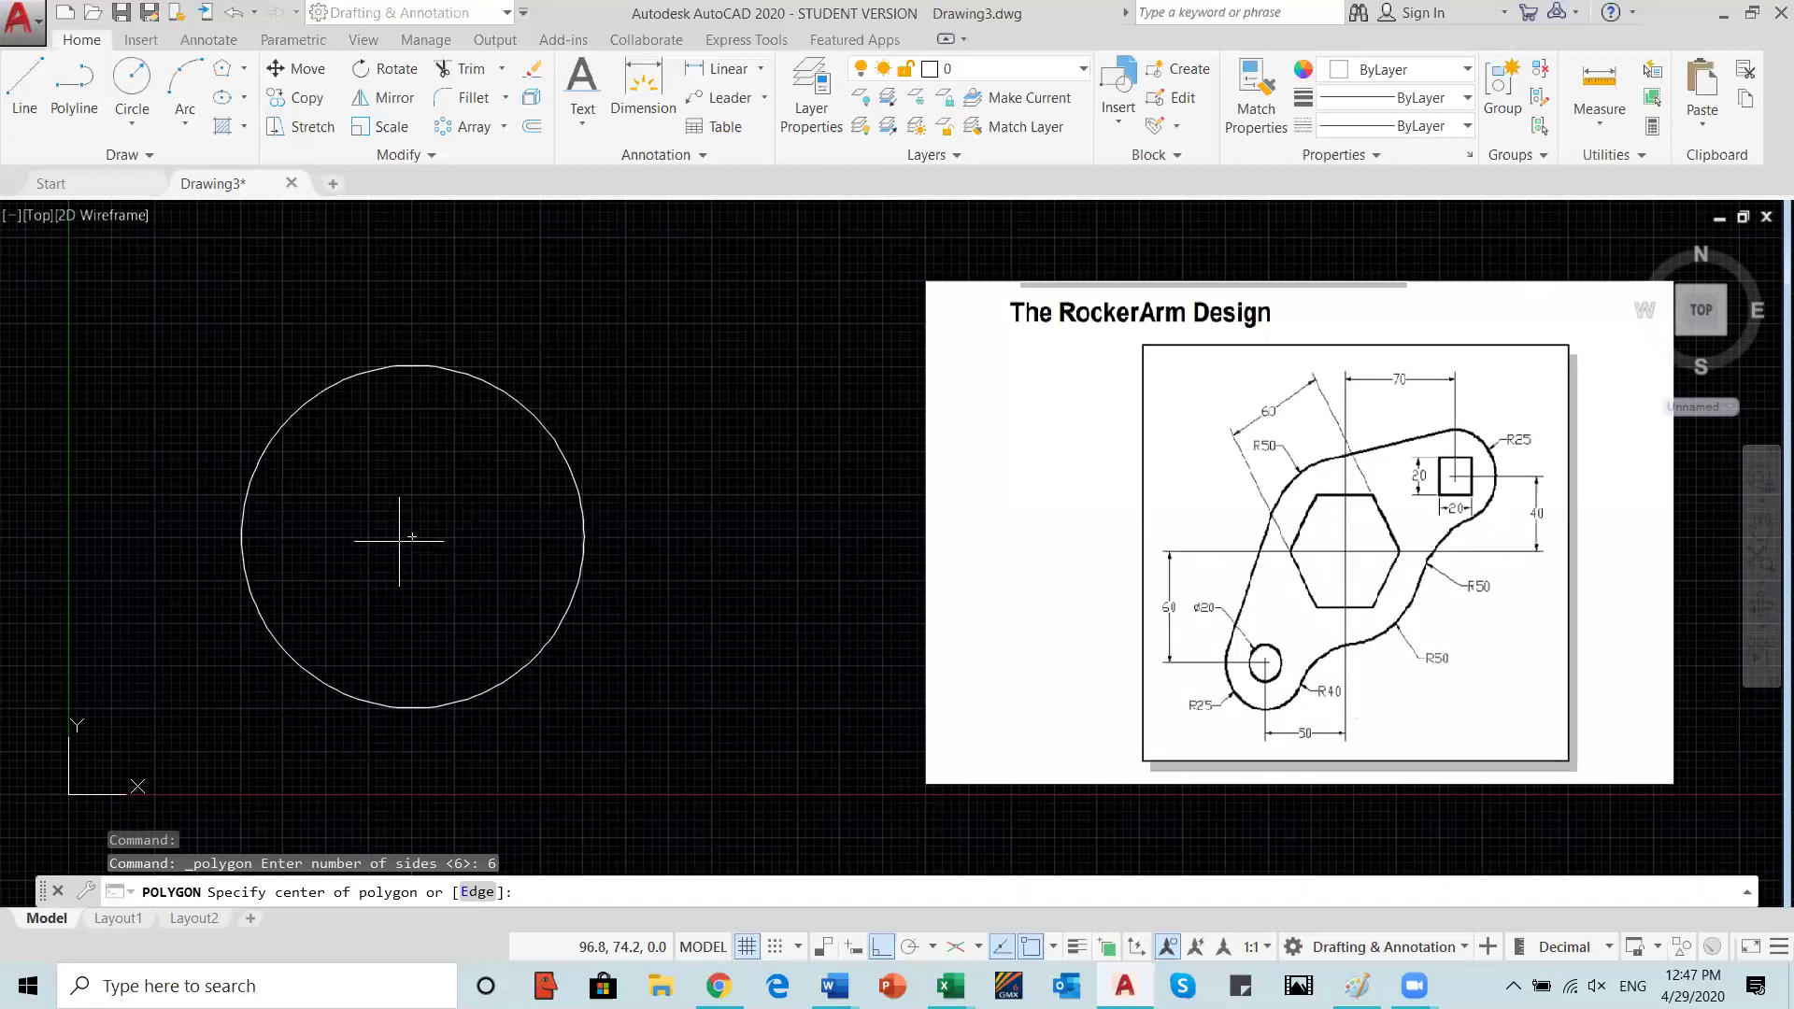
click(1055, 949)
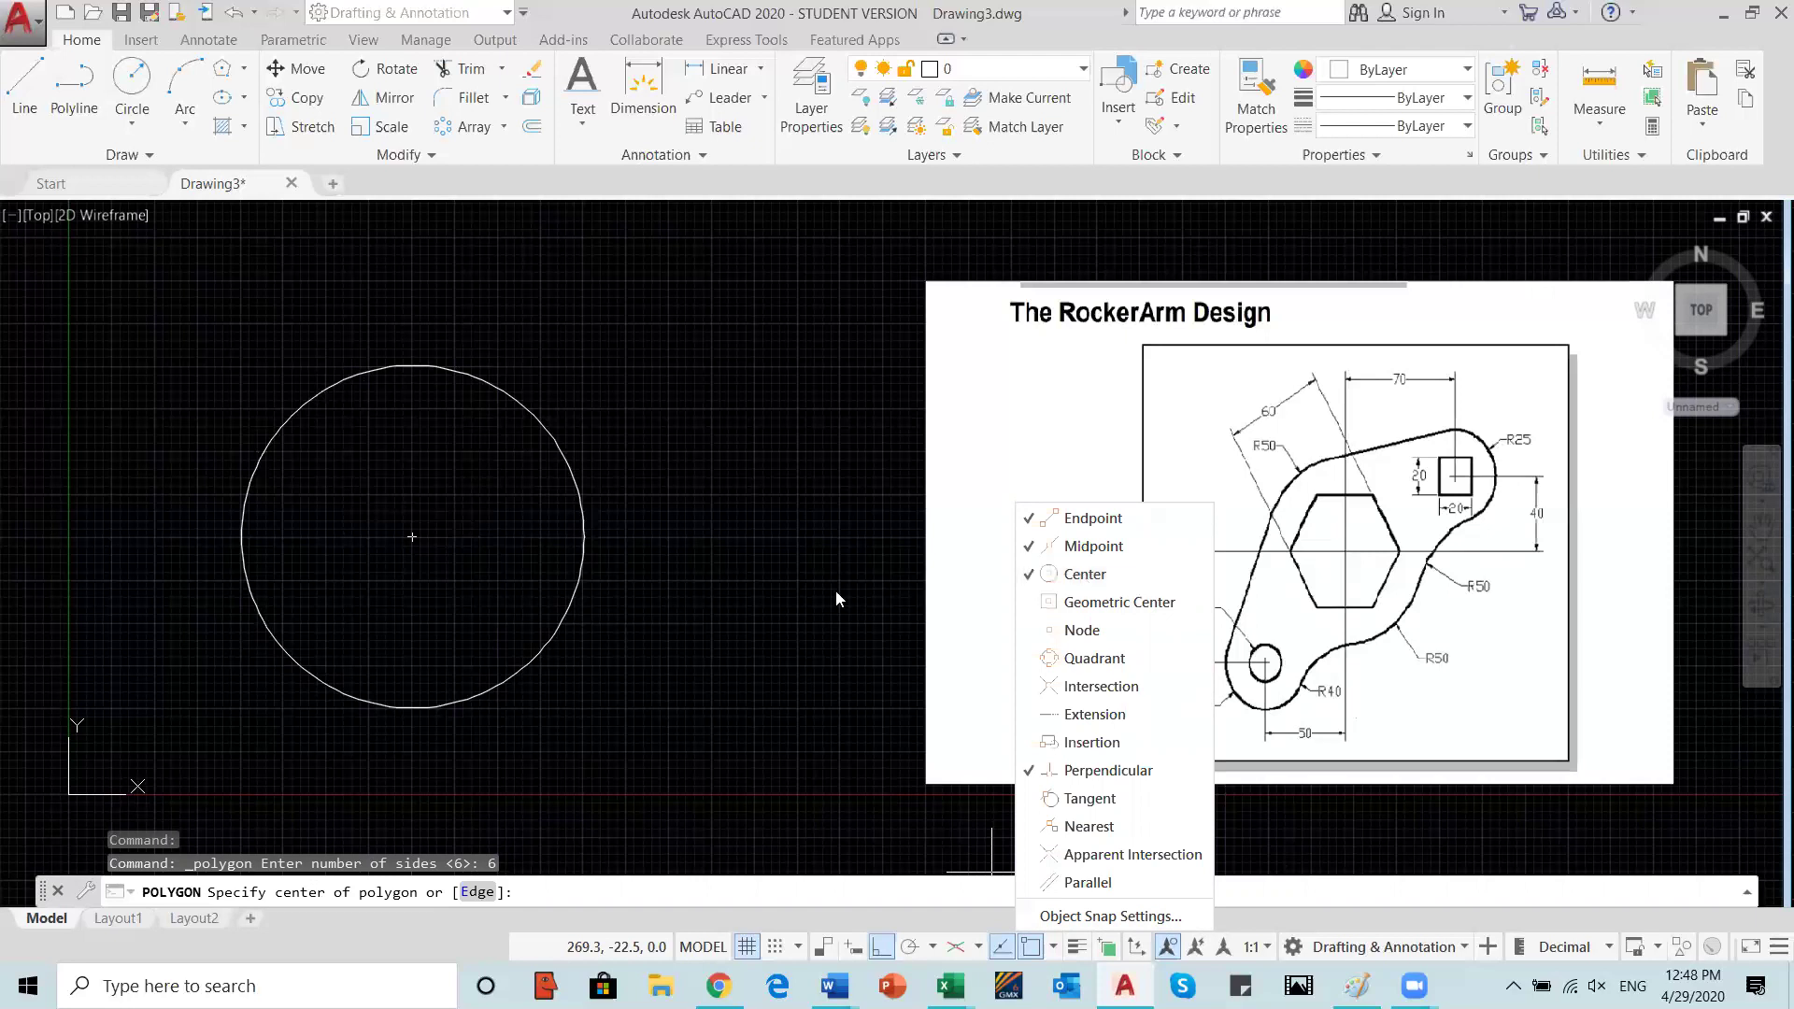
click(424, 387)
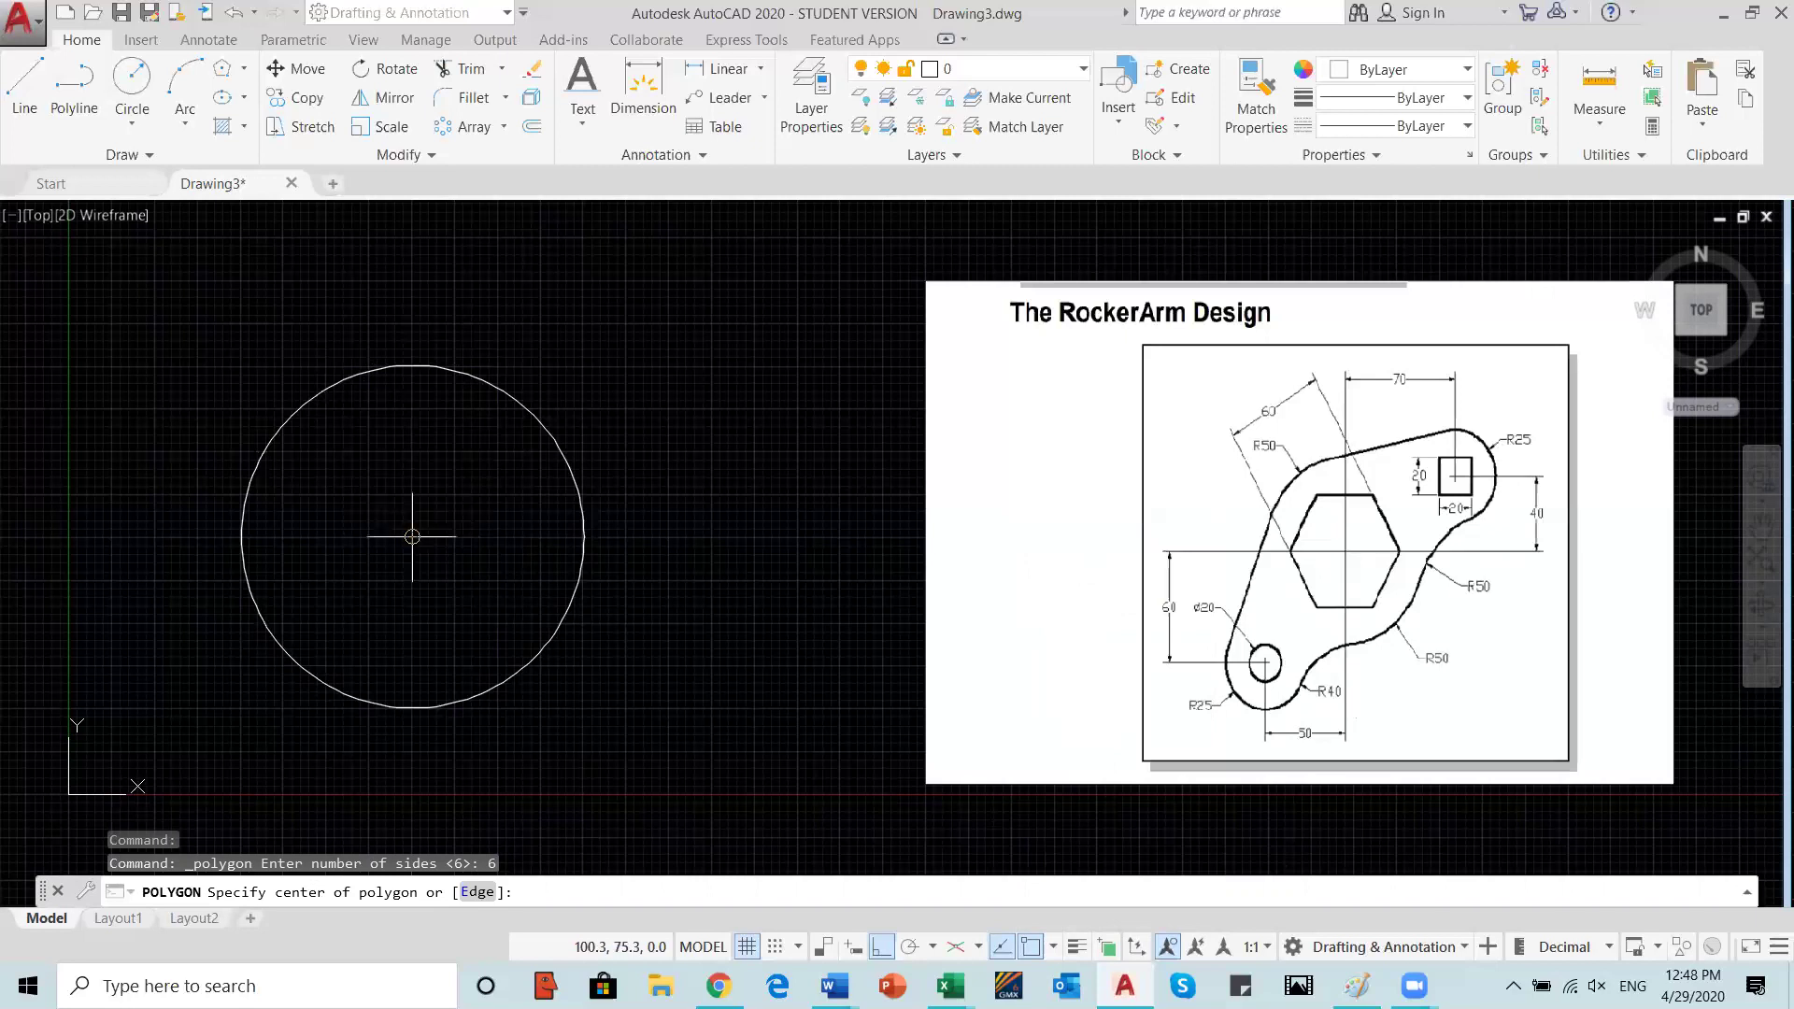
click(412, 538)
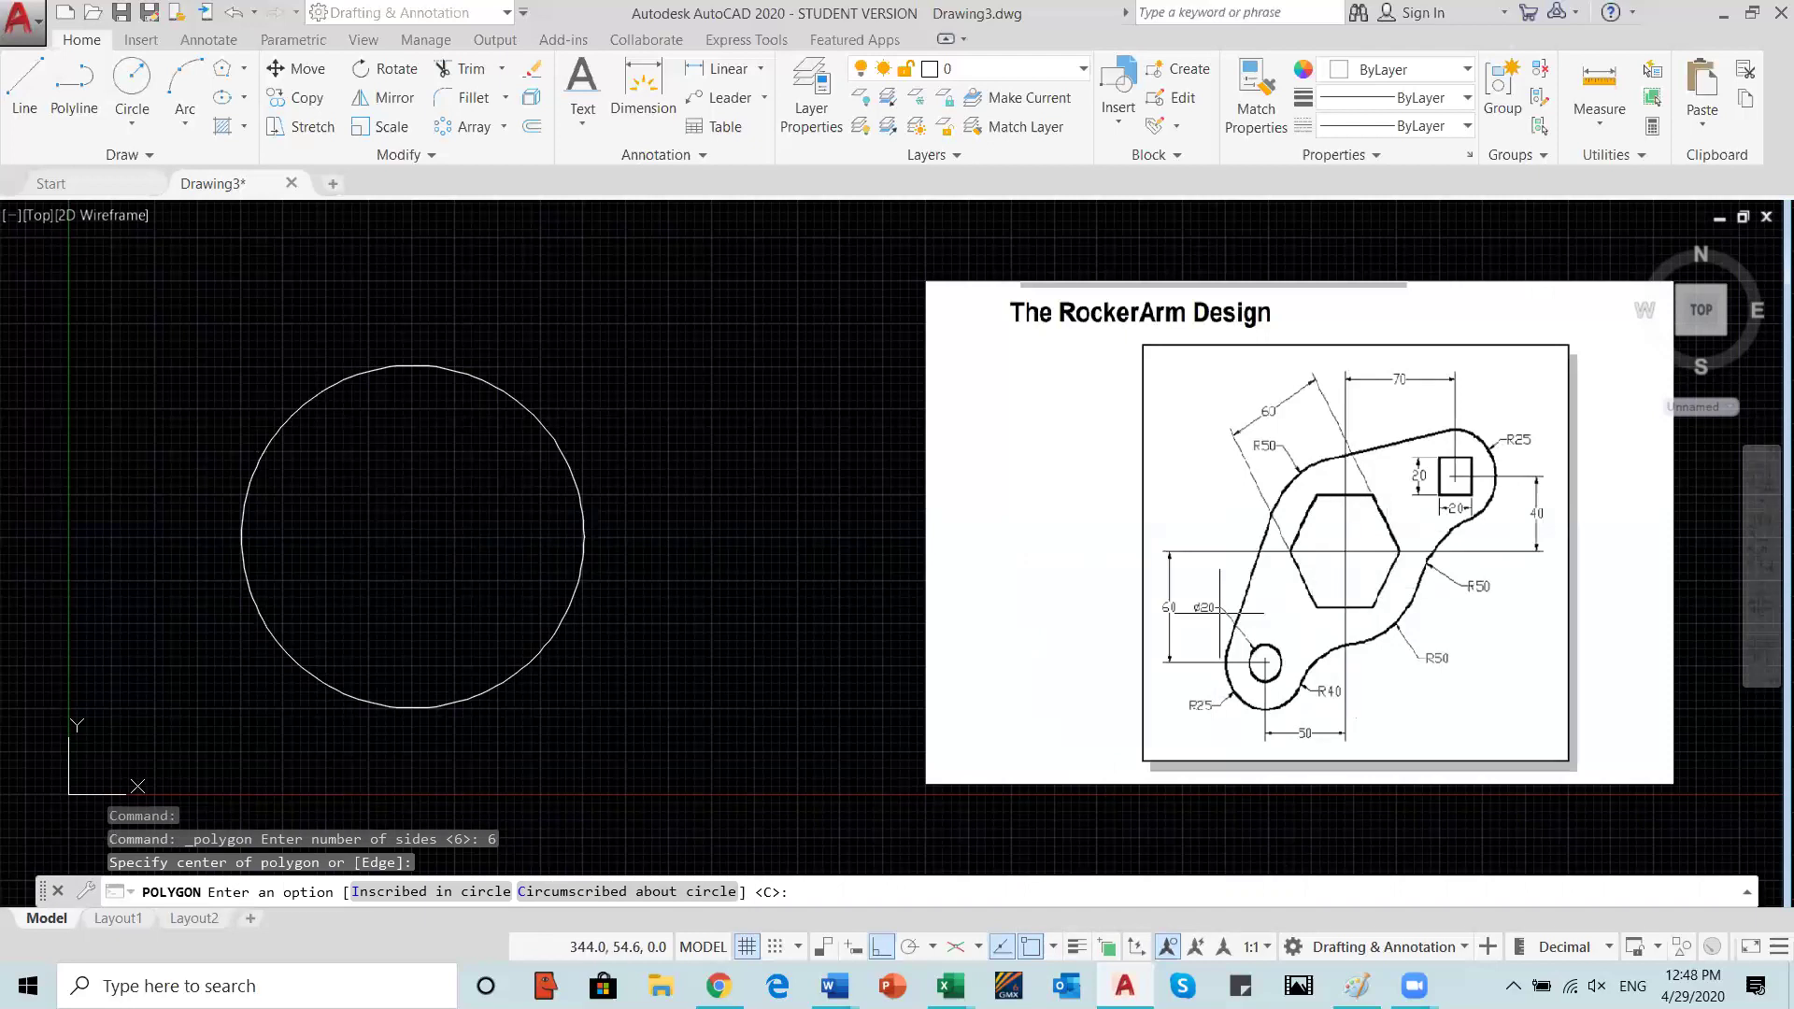
click(586, 889)
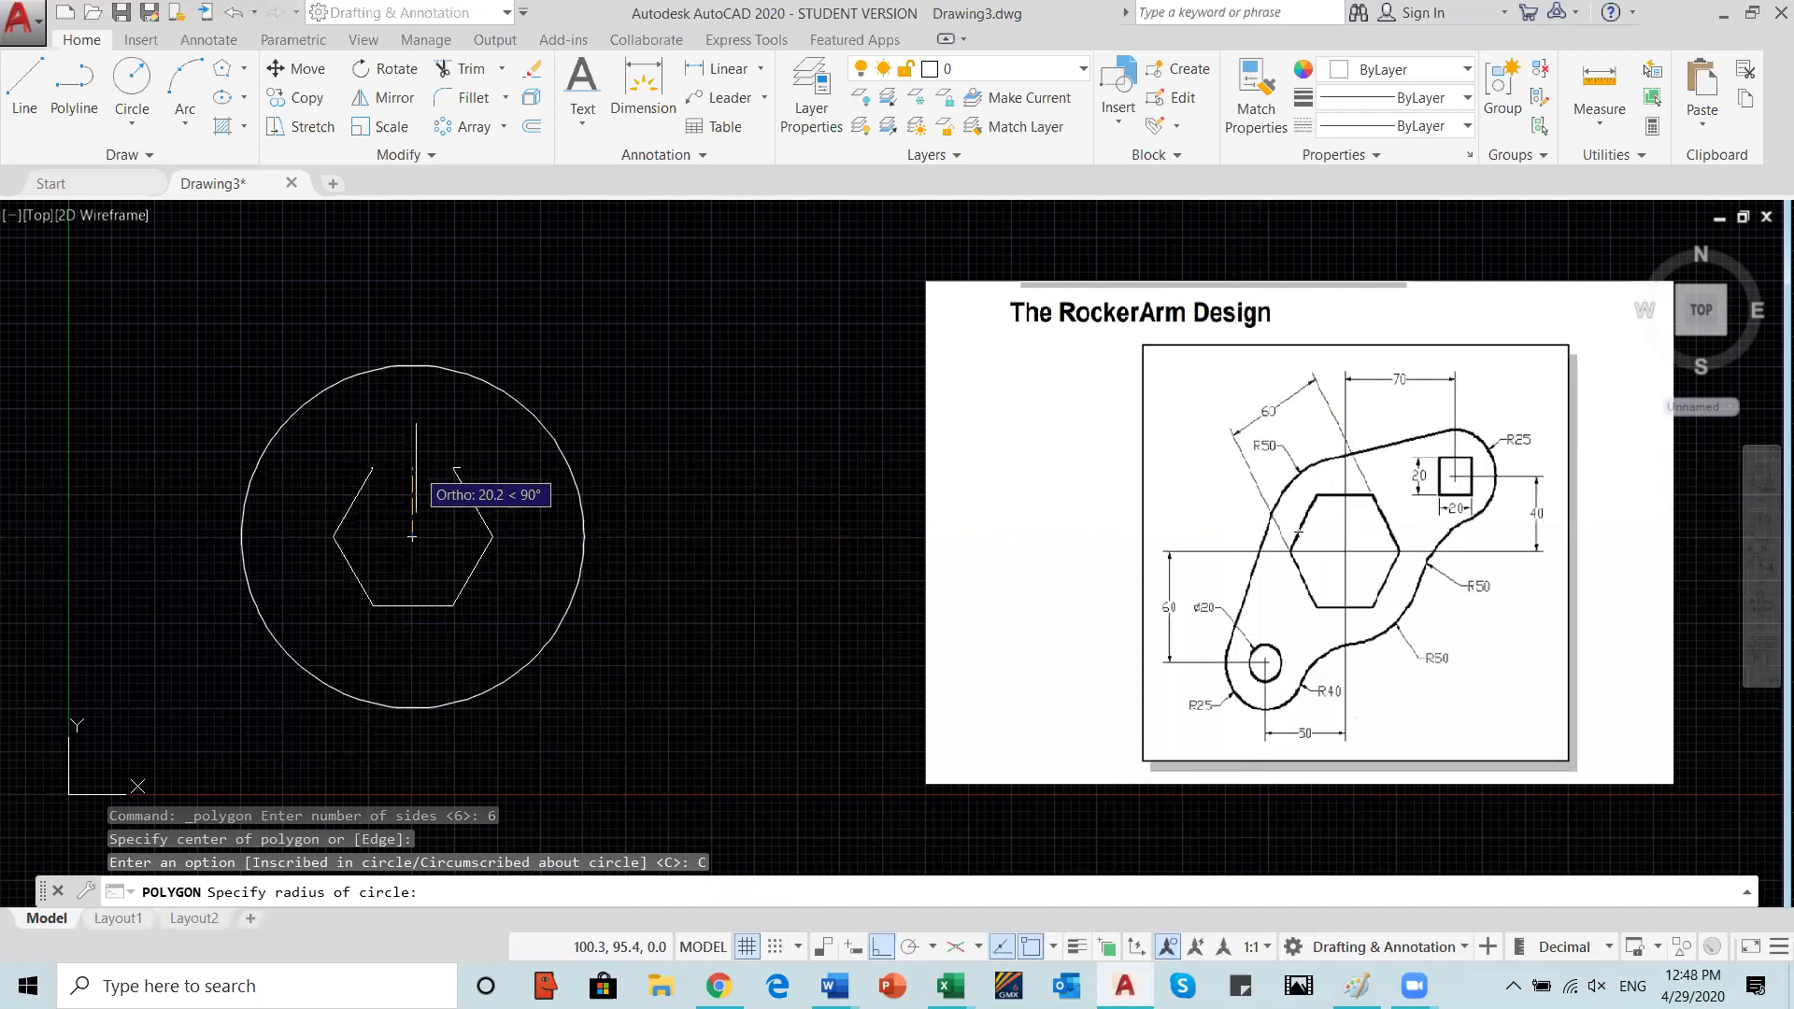
key(Return)
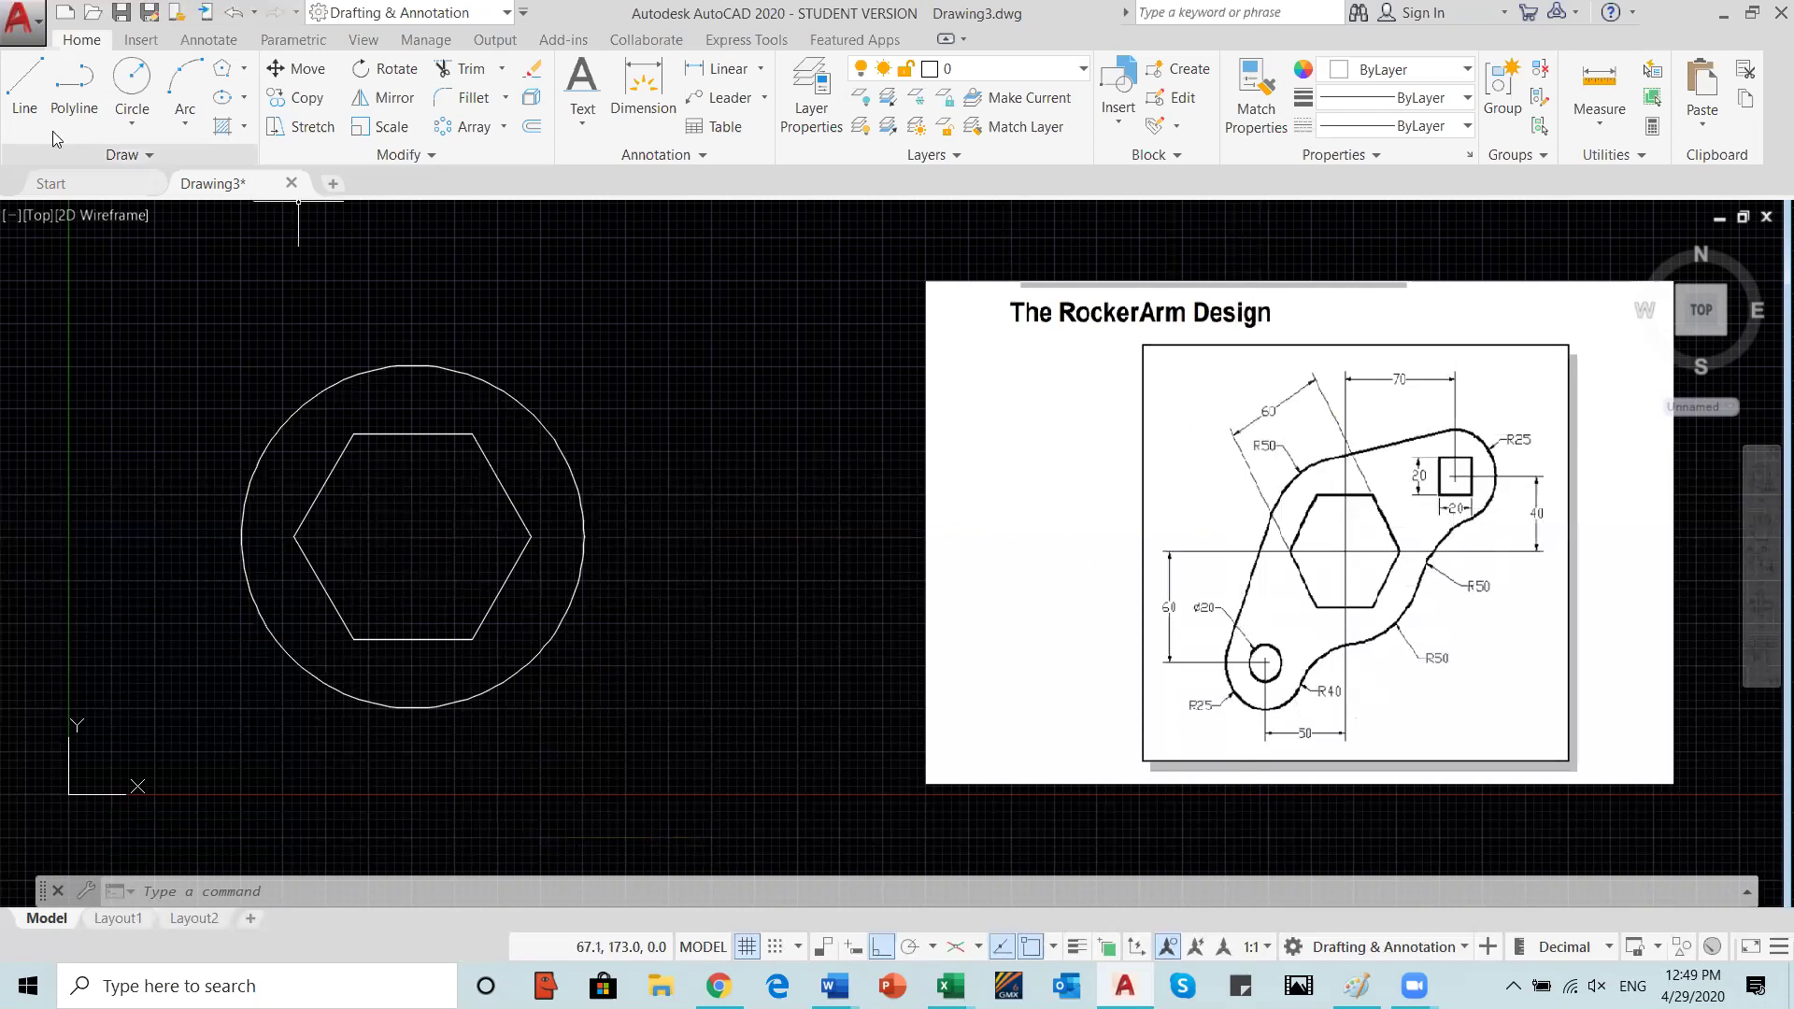
Step: Draw construction lines from the circle's center, 50 horizontally to the left and 60 straight down
click(25, 92)
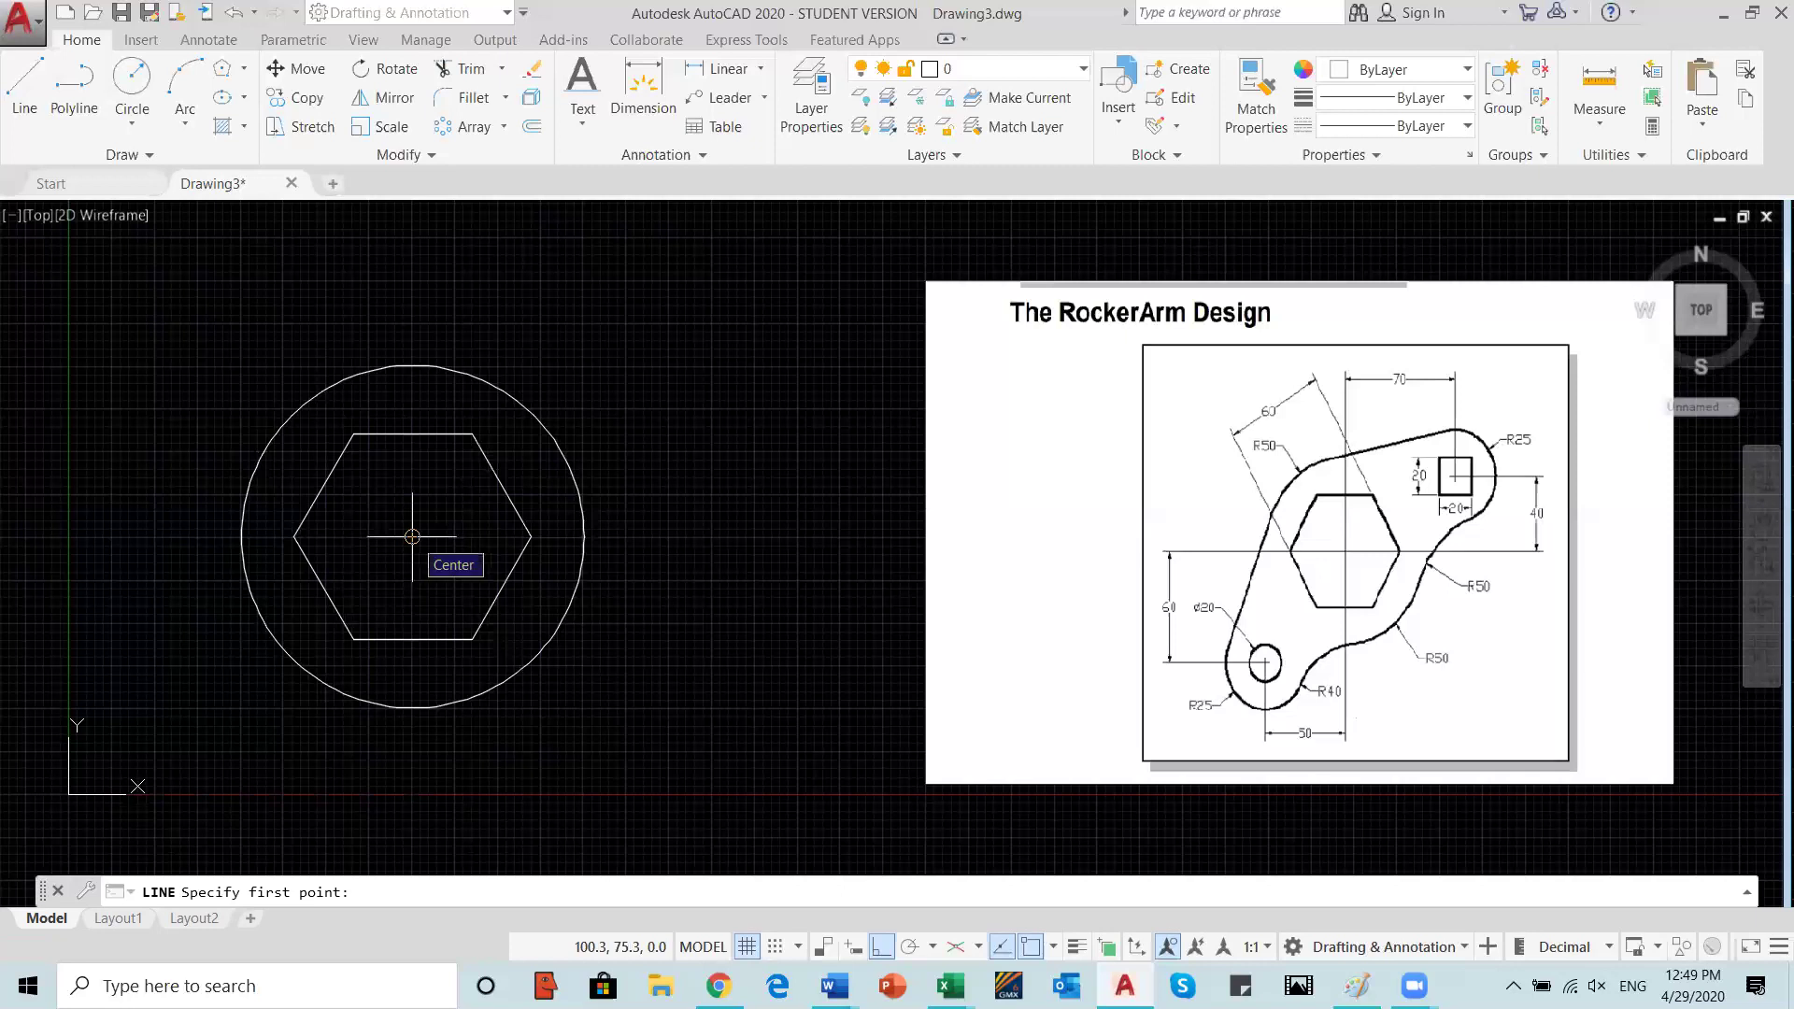
click(412, 536)
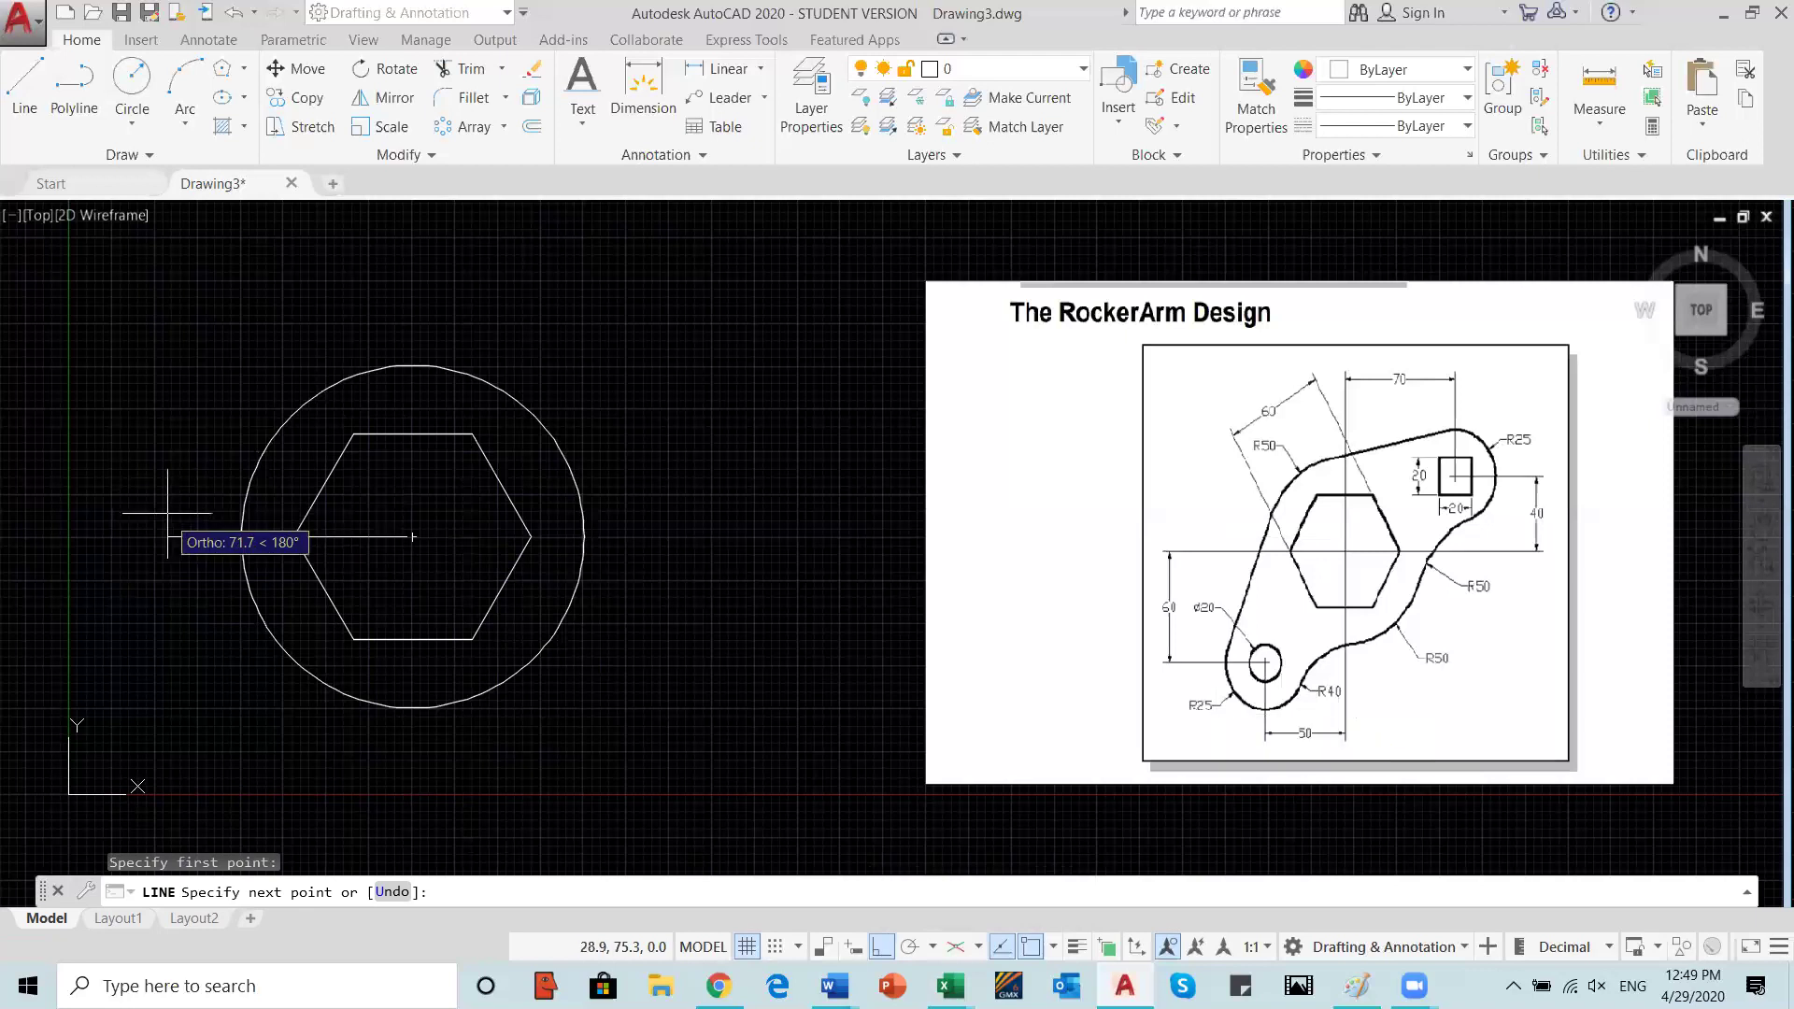
key(Return)
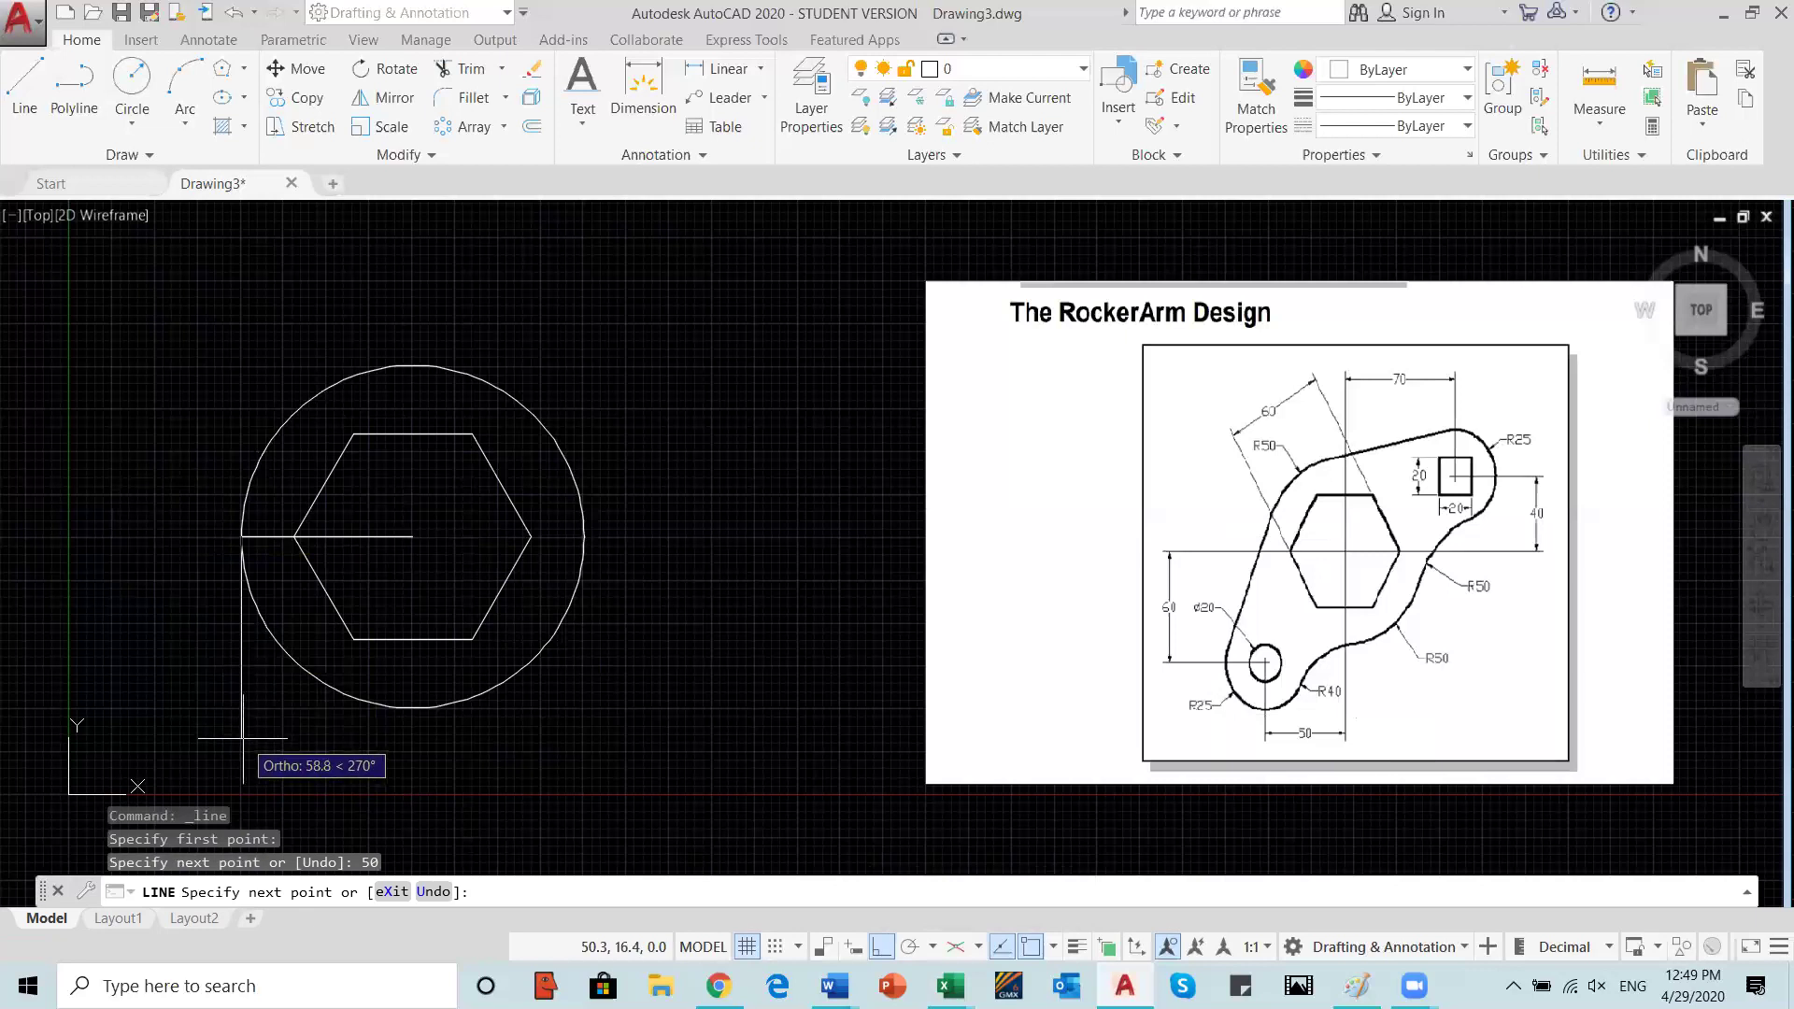
text(60)
key(Return)
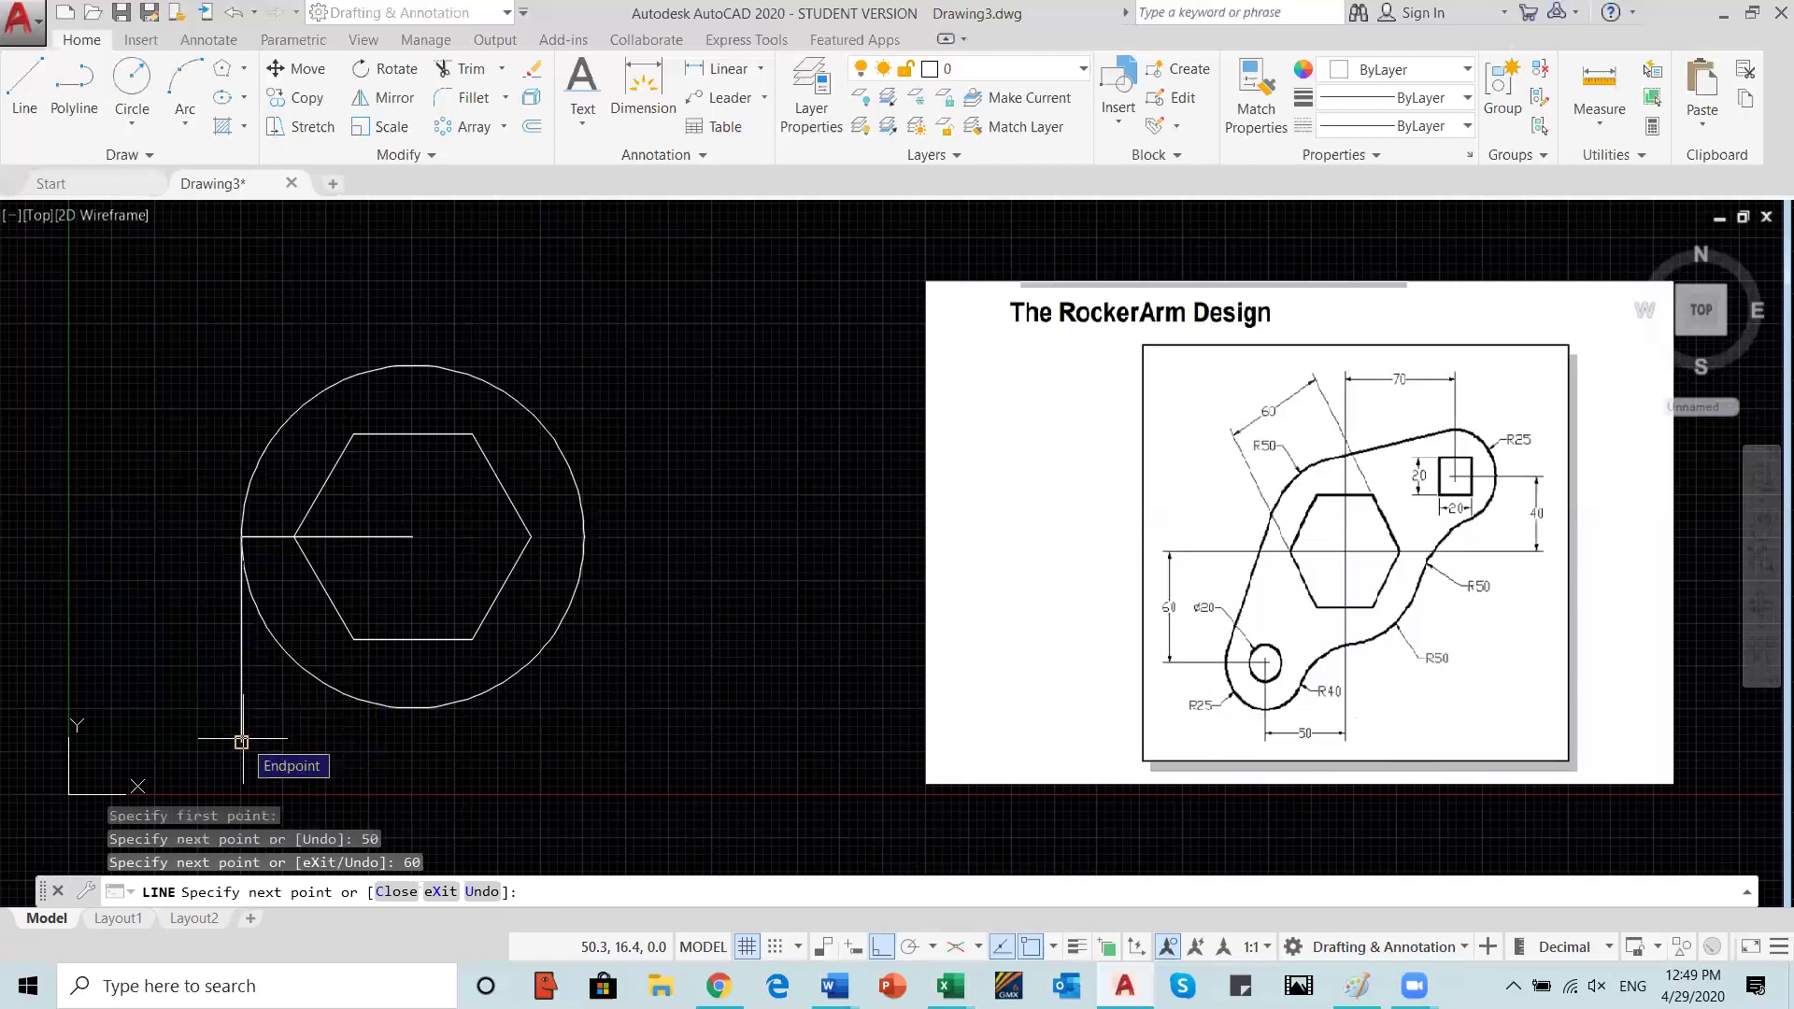
key(Return)
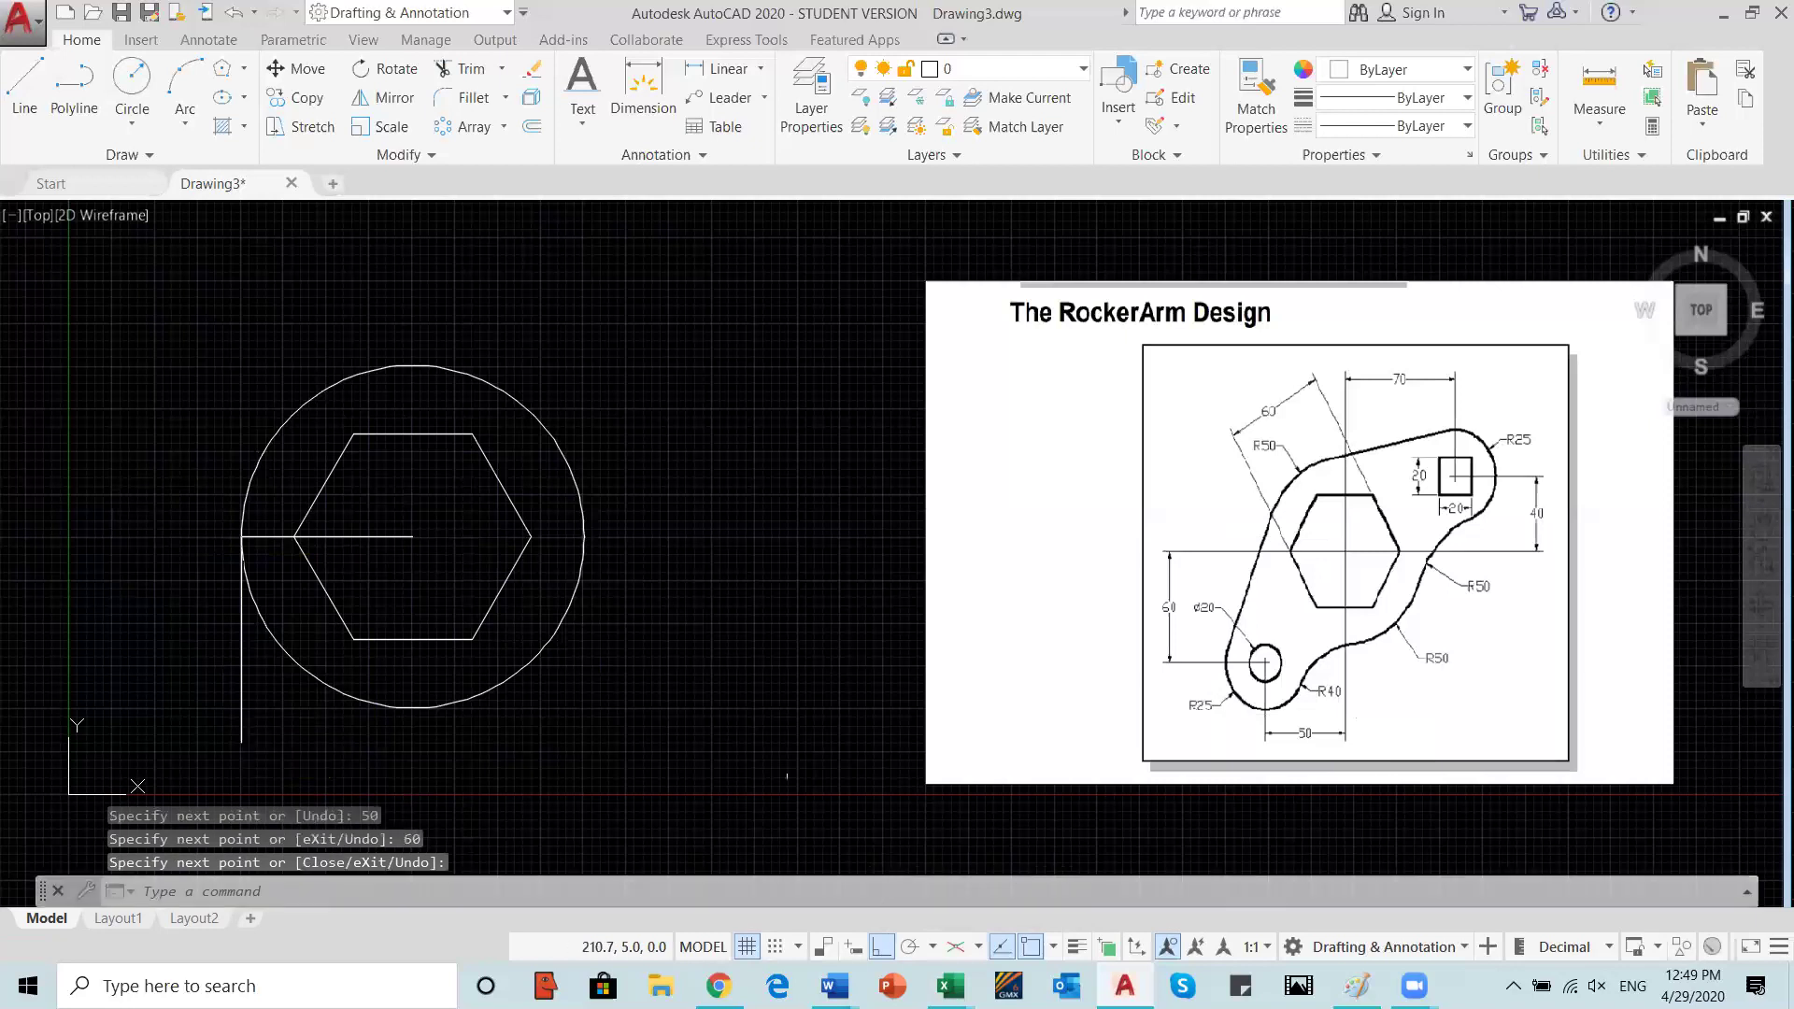
Step: Draw a circle of diameter 20 centred on the lower endpoint of the vertical construction line
middle_drag(592, 631, 631, 587)
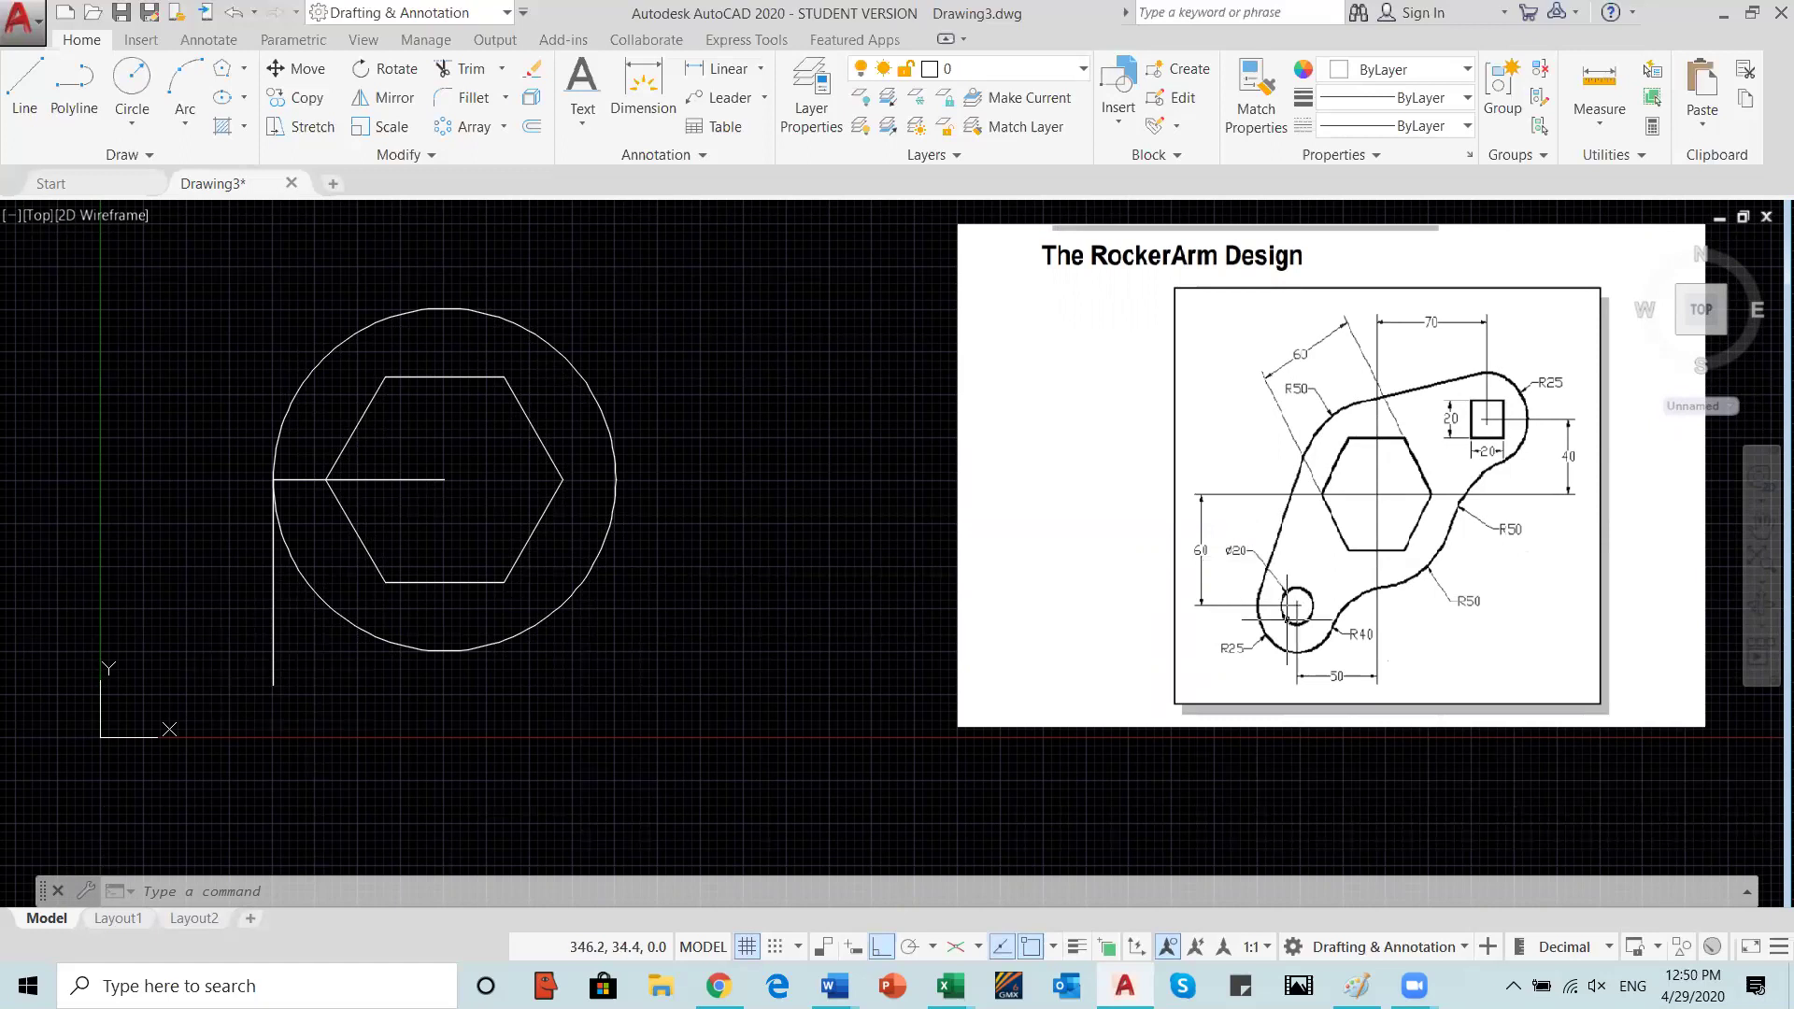
click(133, 128)
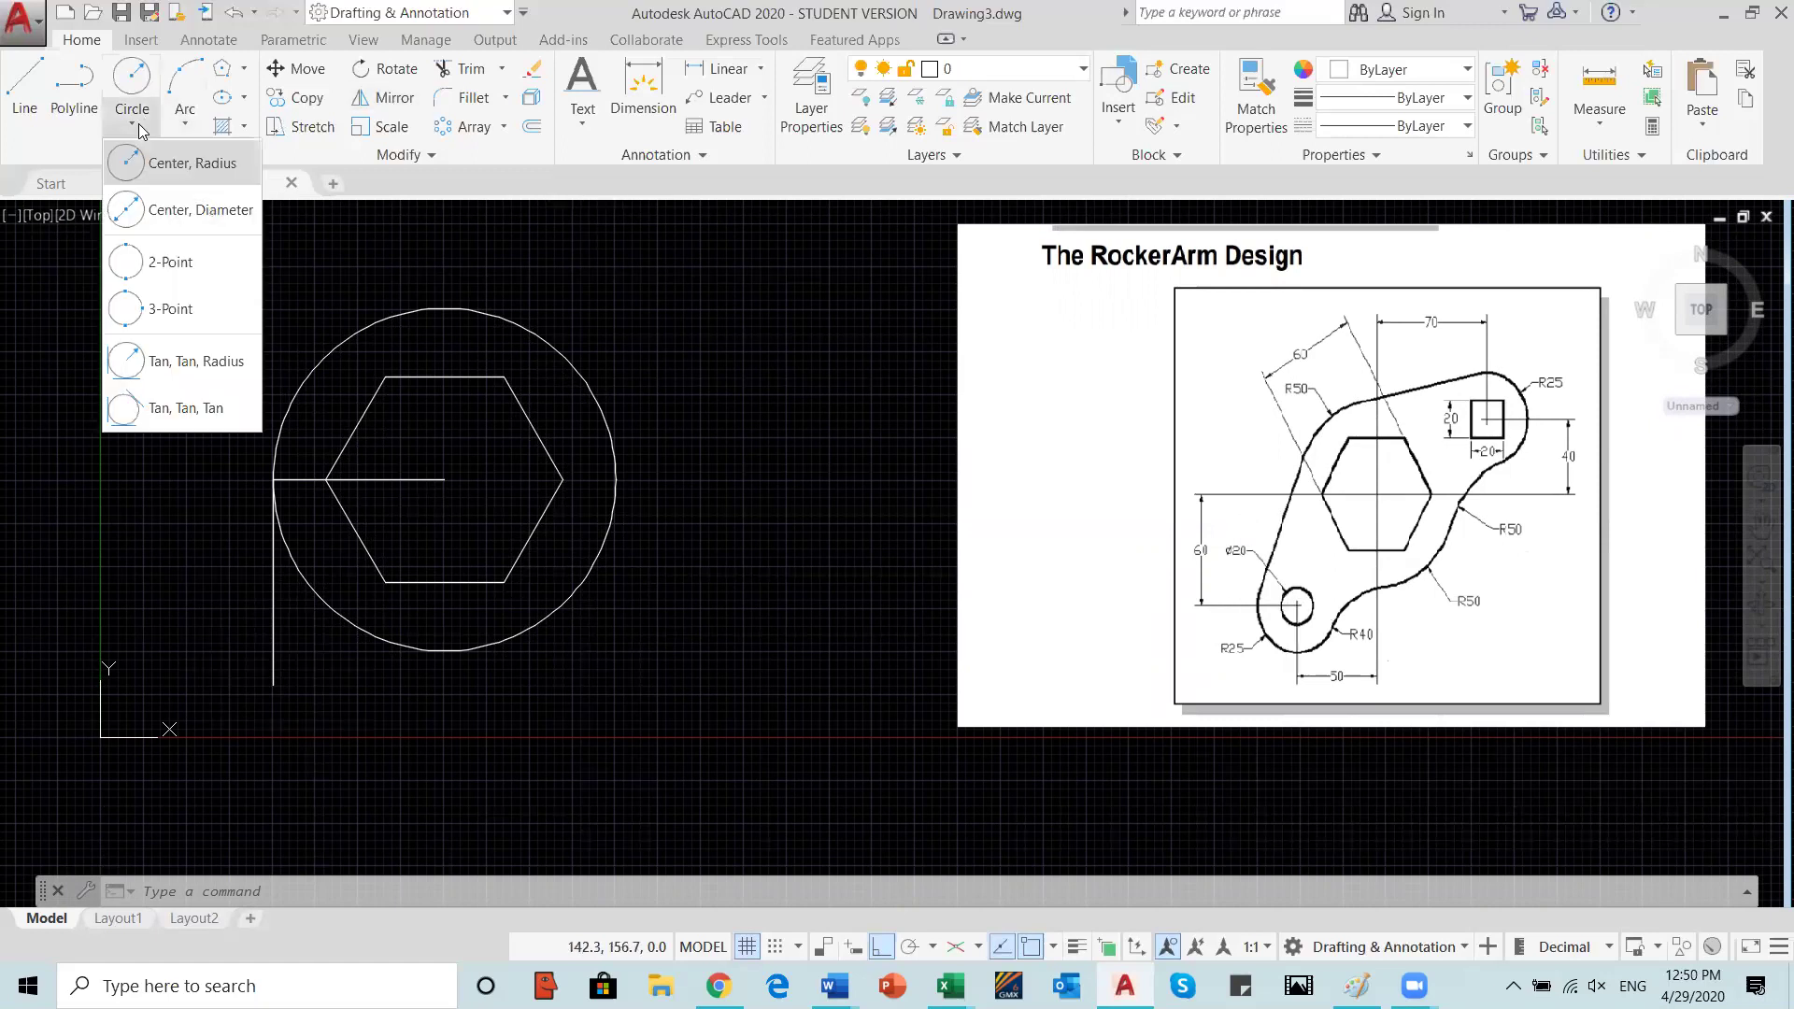
click(155, 209)
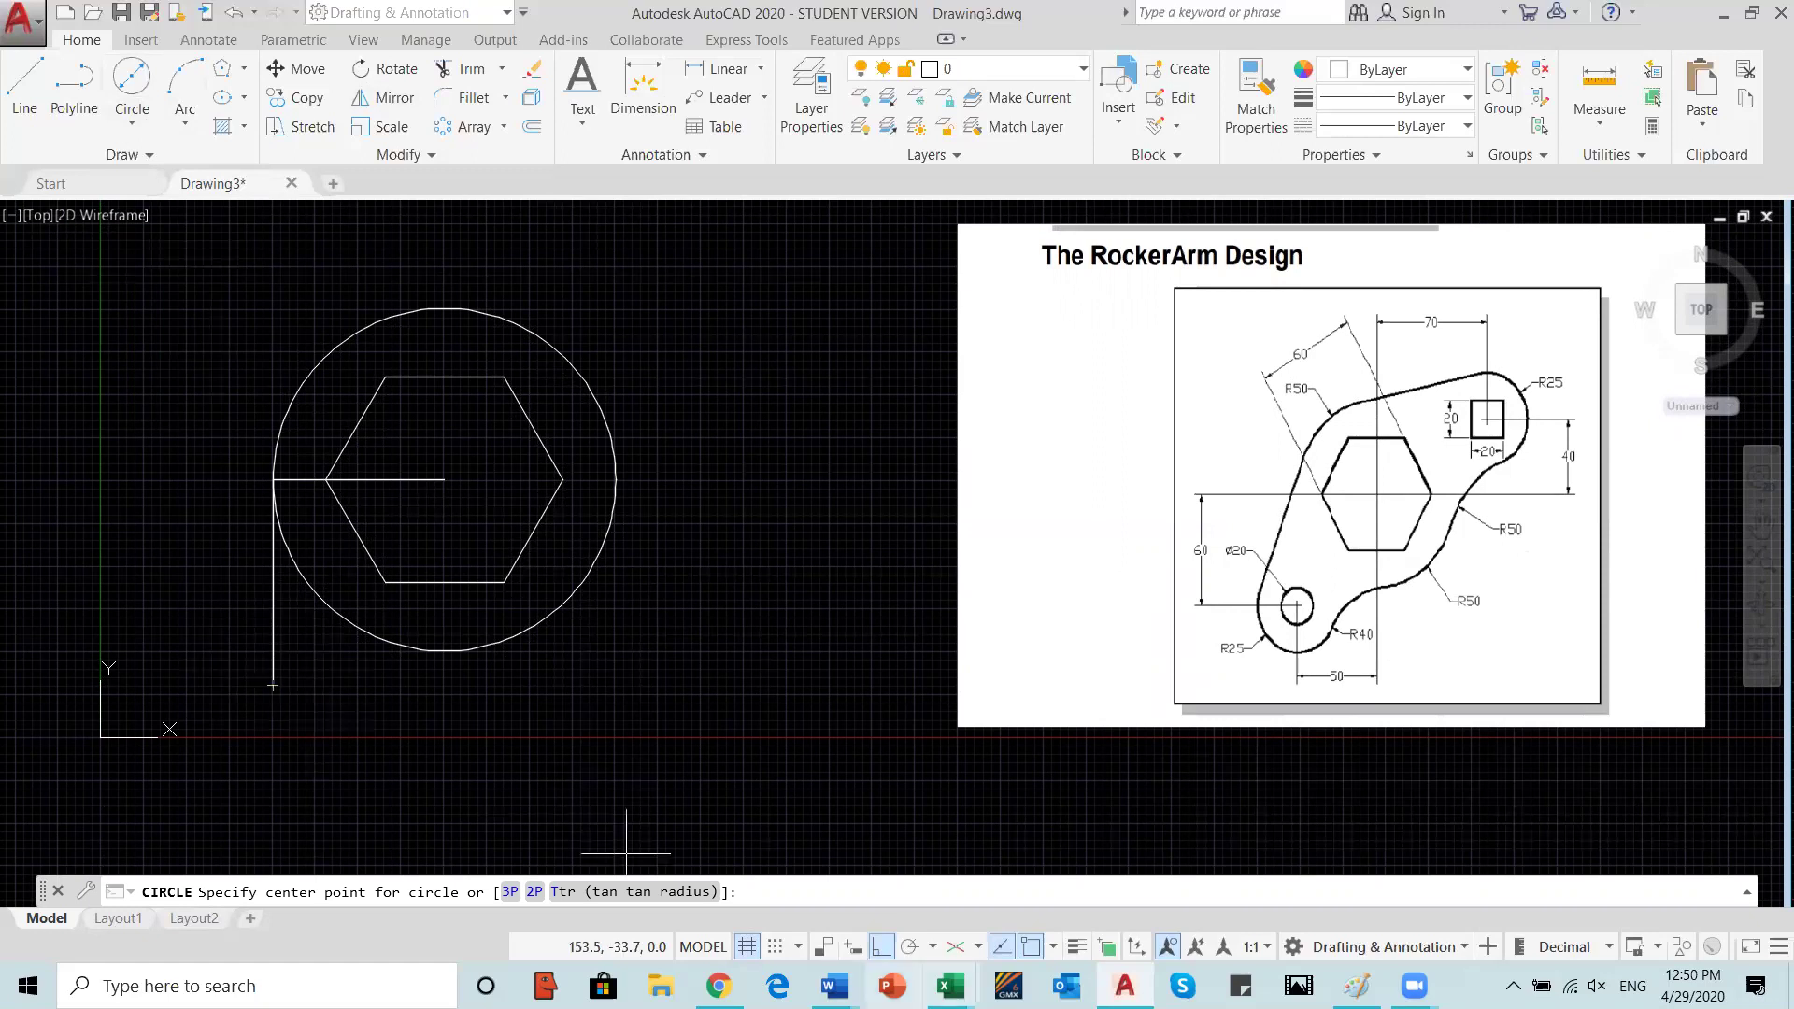
click(1052, 947)
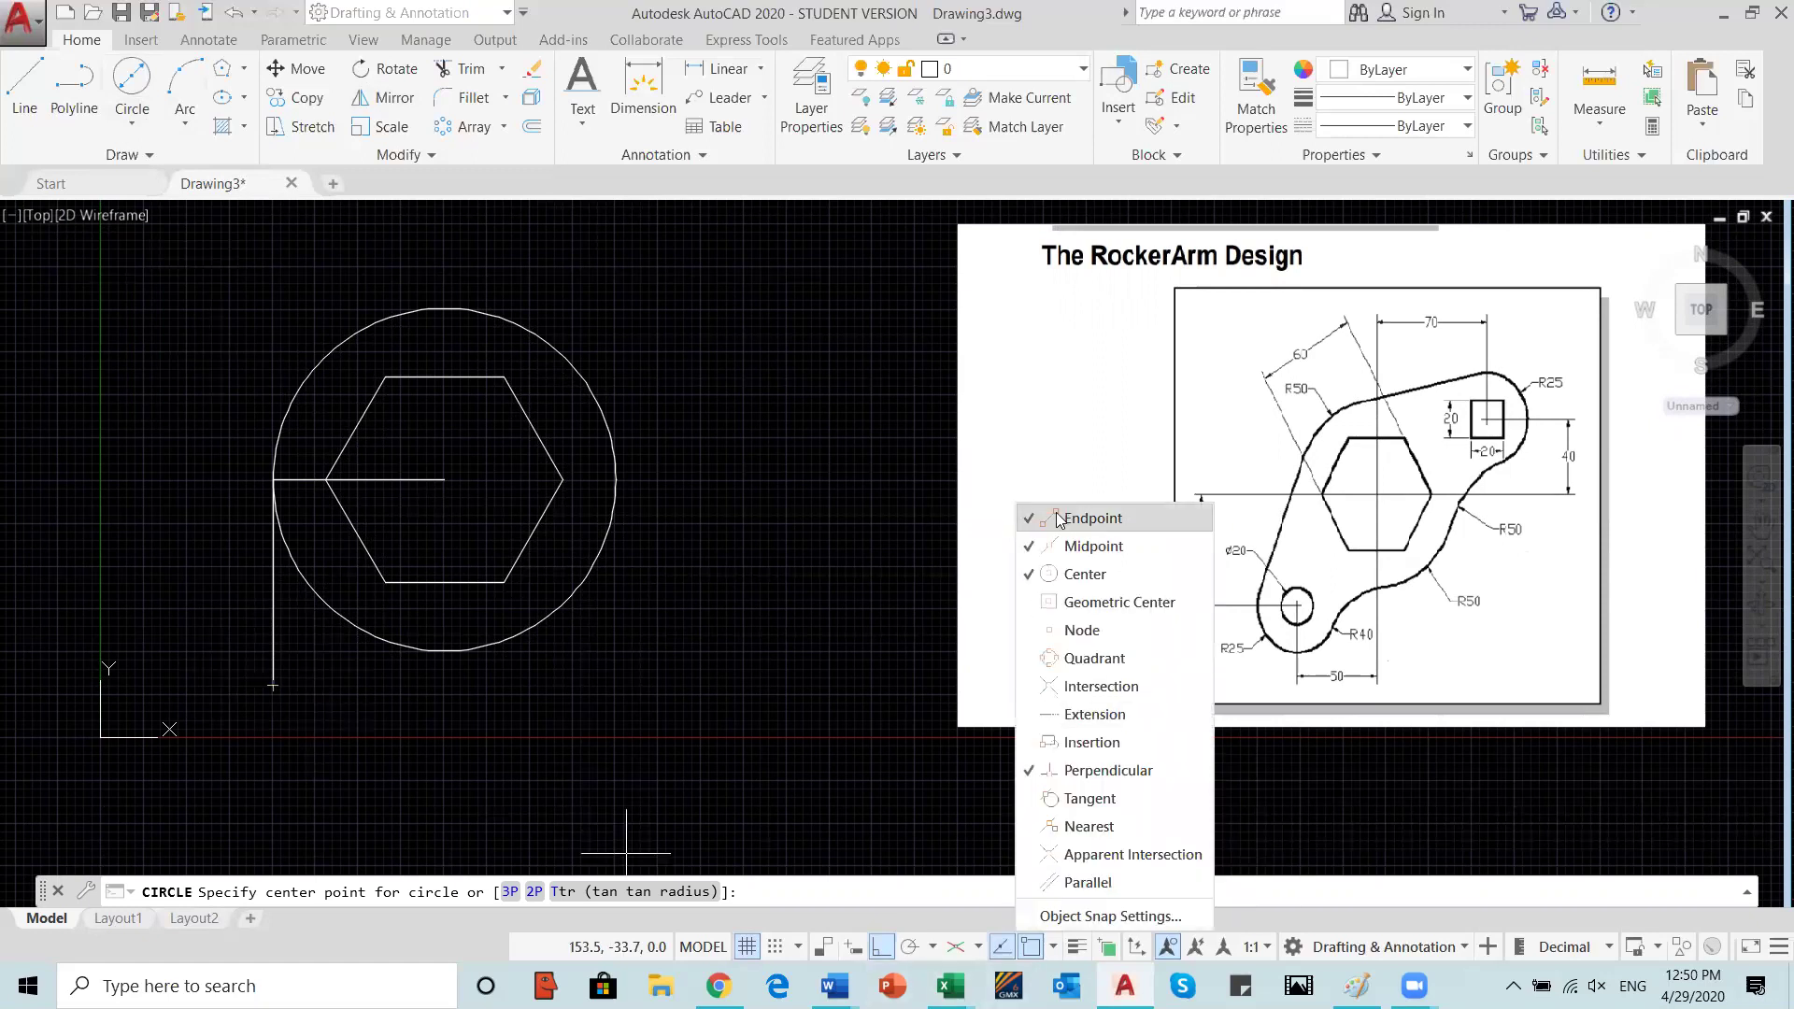
click(282, 692)
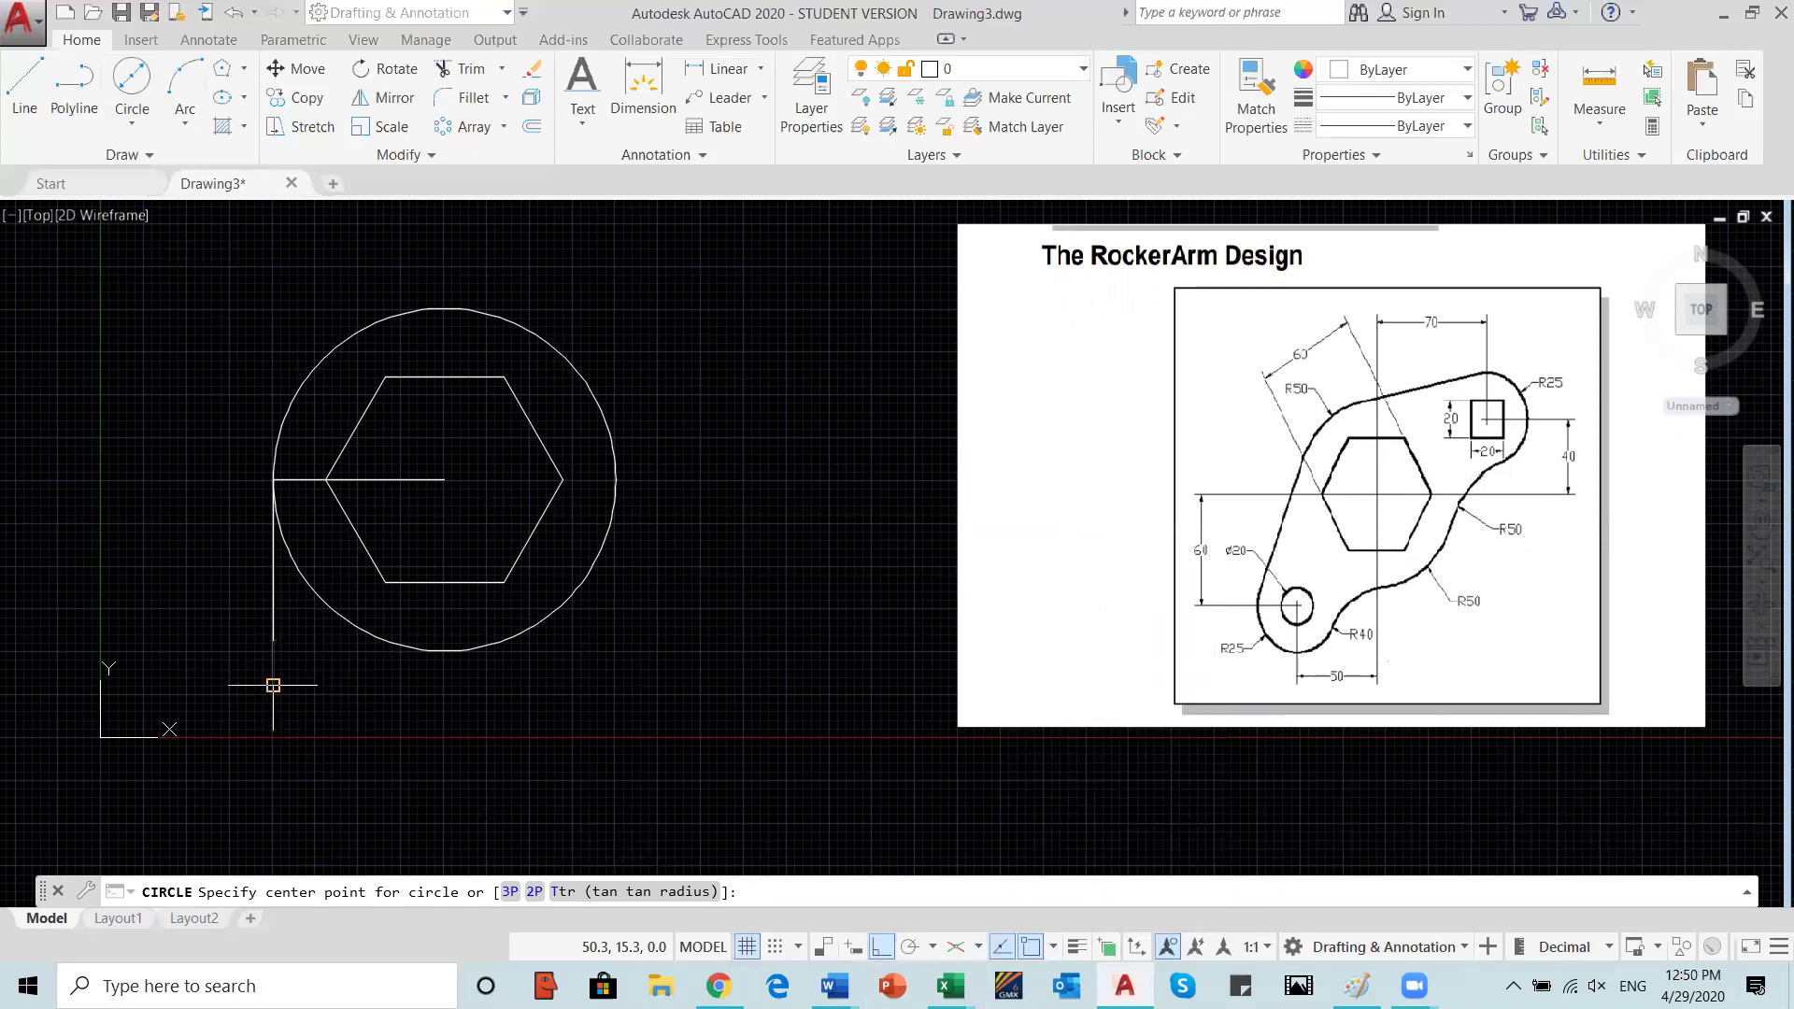
click(273, 686)
key(d)
key(Return)
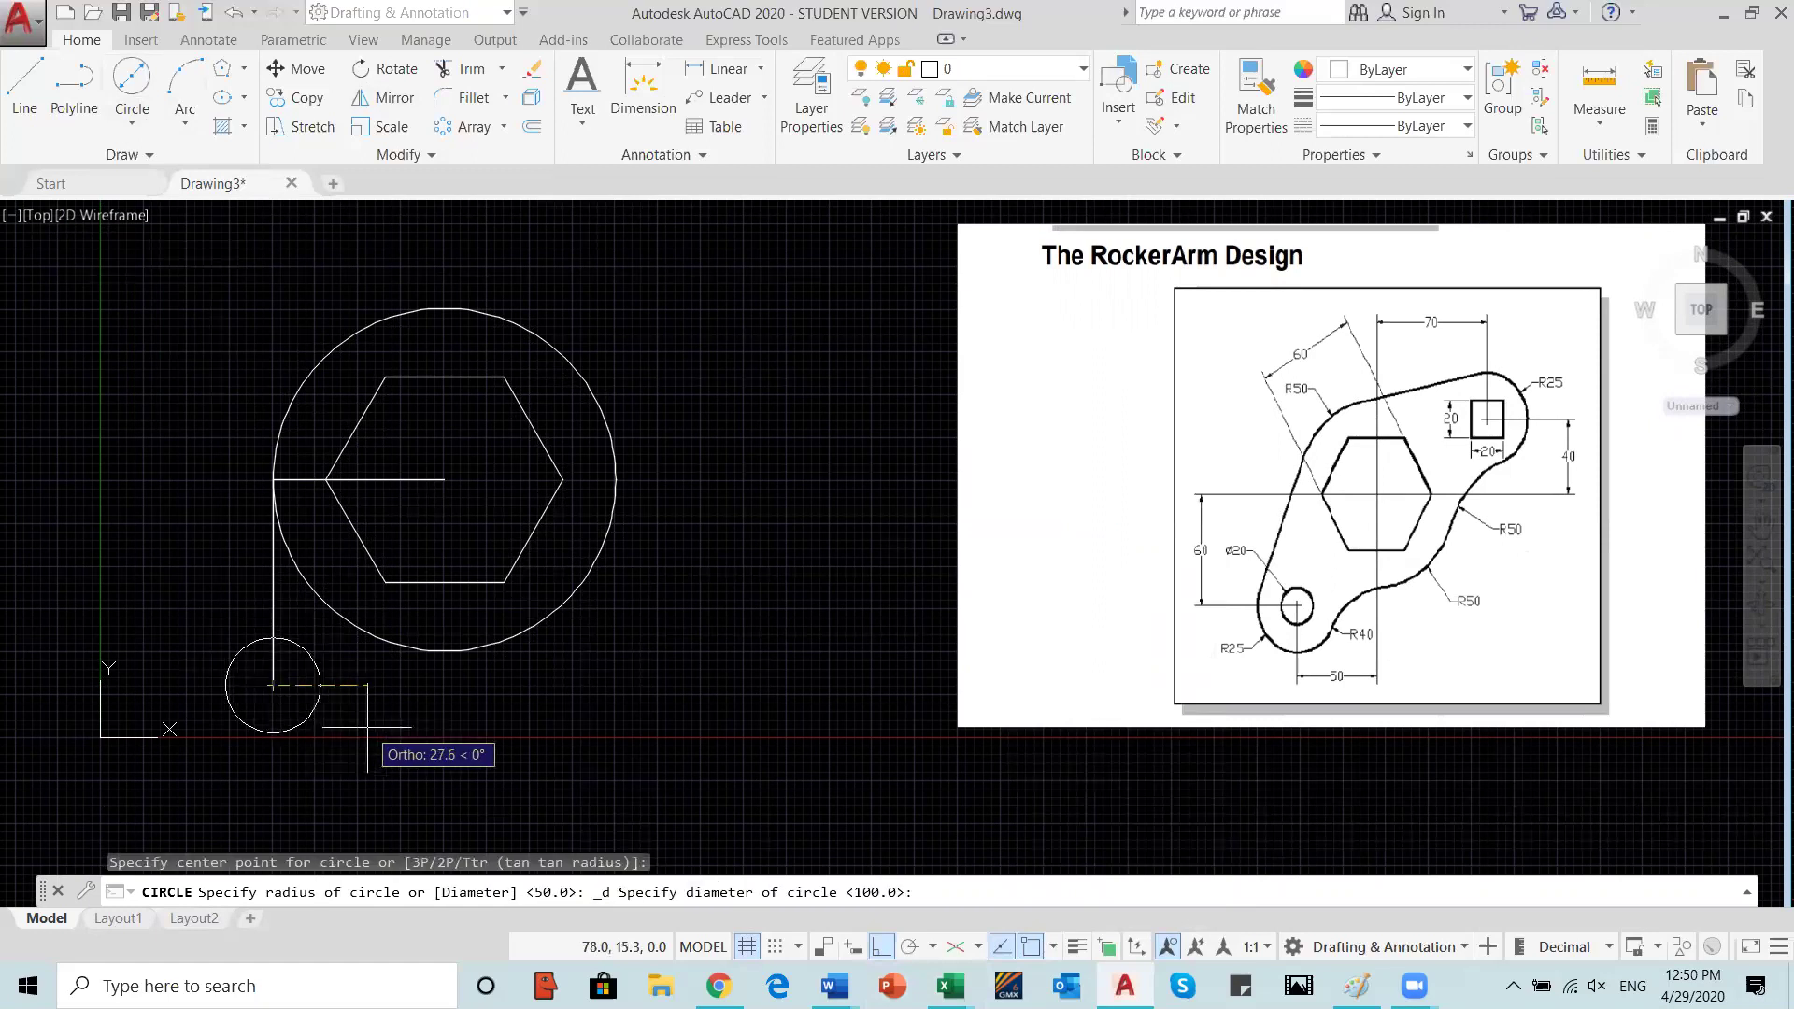
text(20)
key(Return)
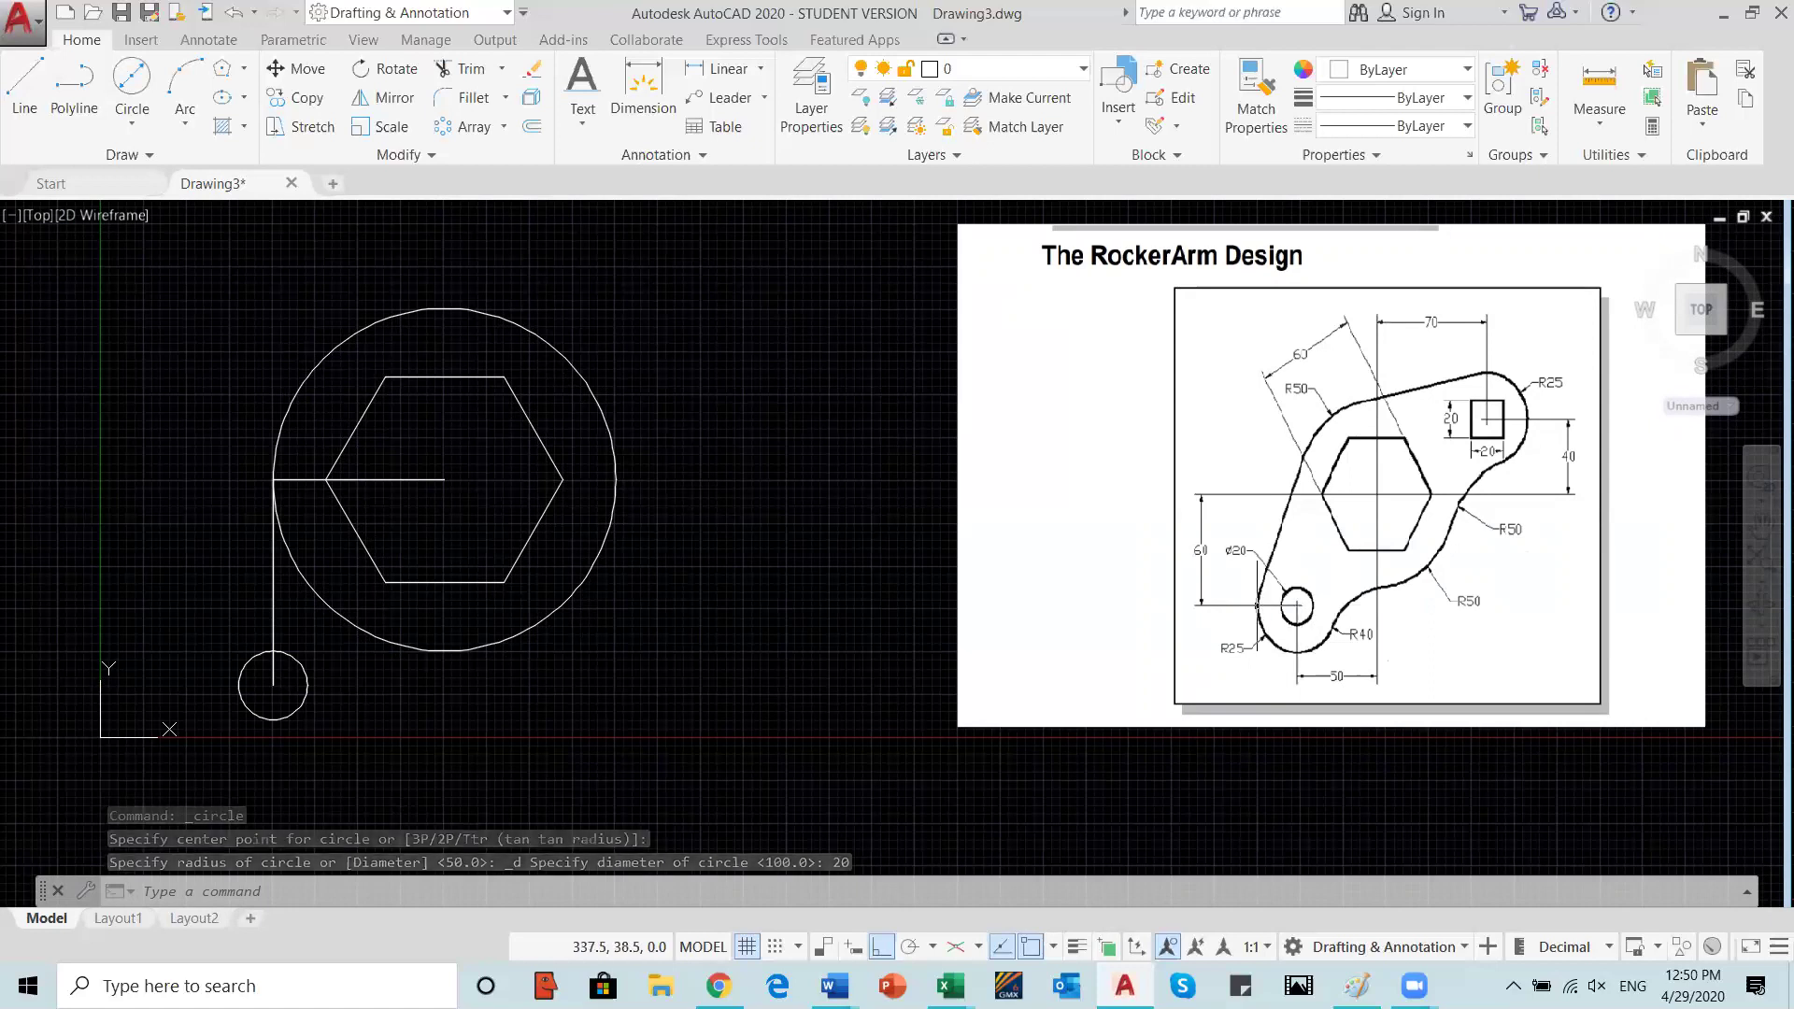
Step: Draw a circle of radius 25 concentric with the 20-diameter circle
click(134, 124)
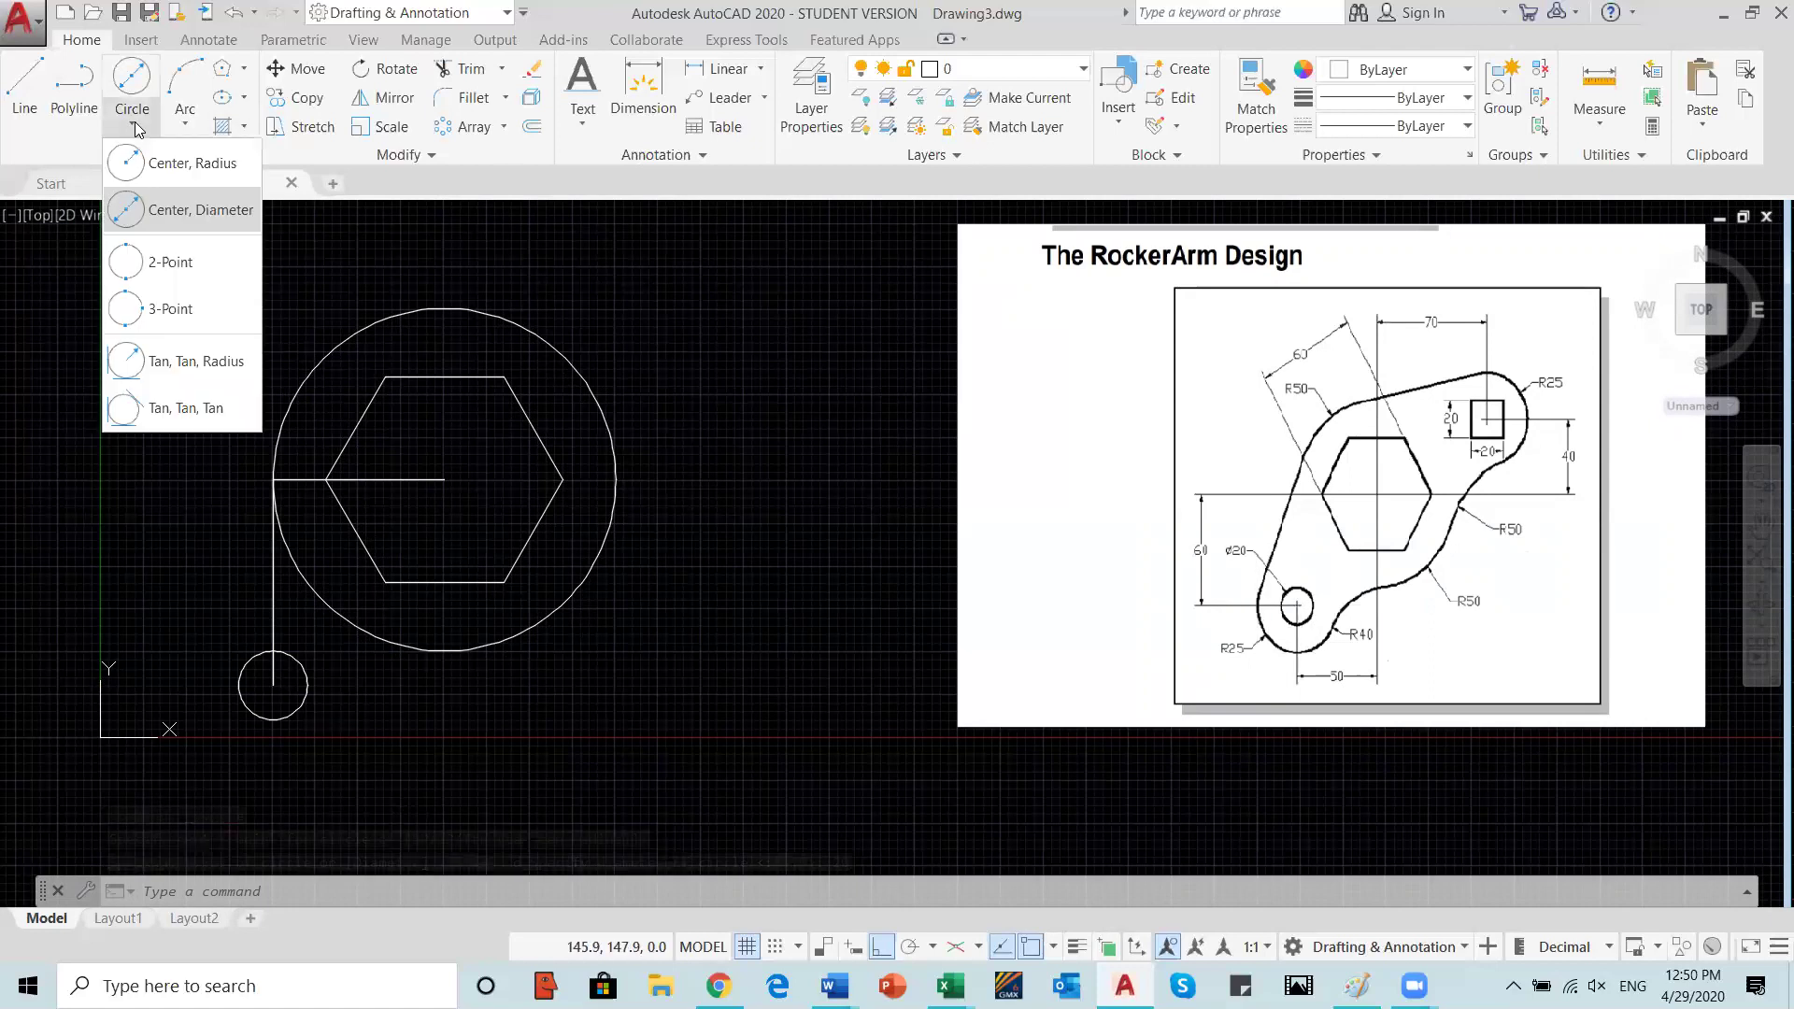
click(166, 173)
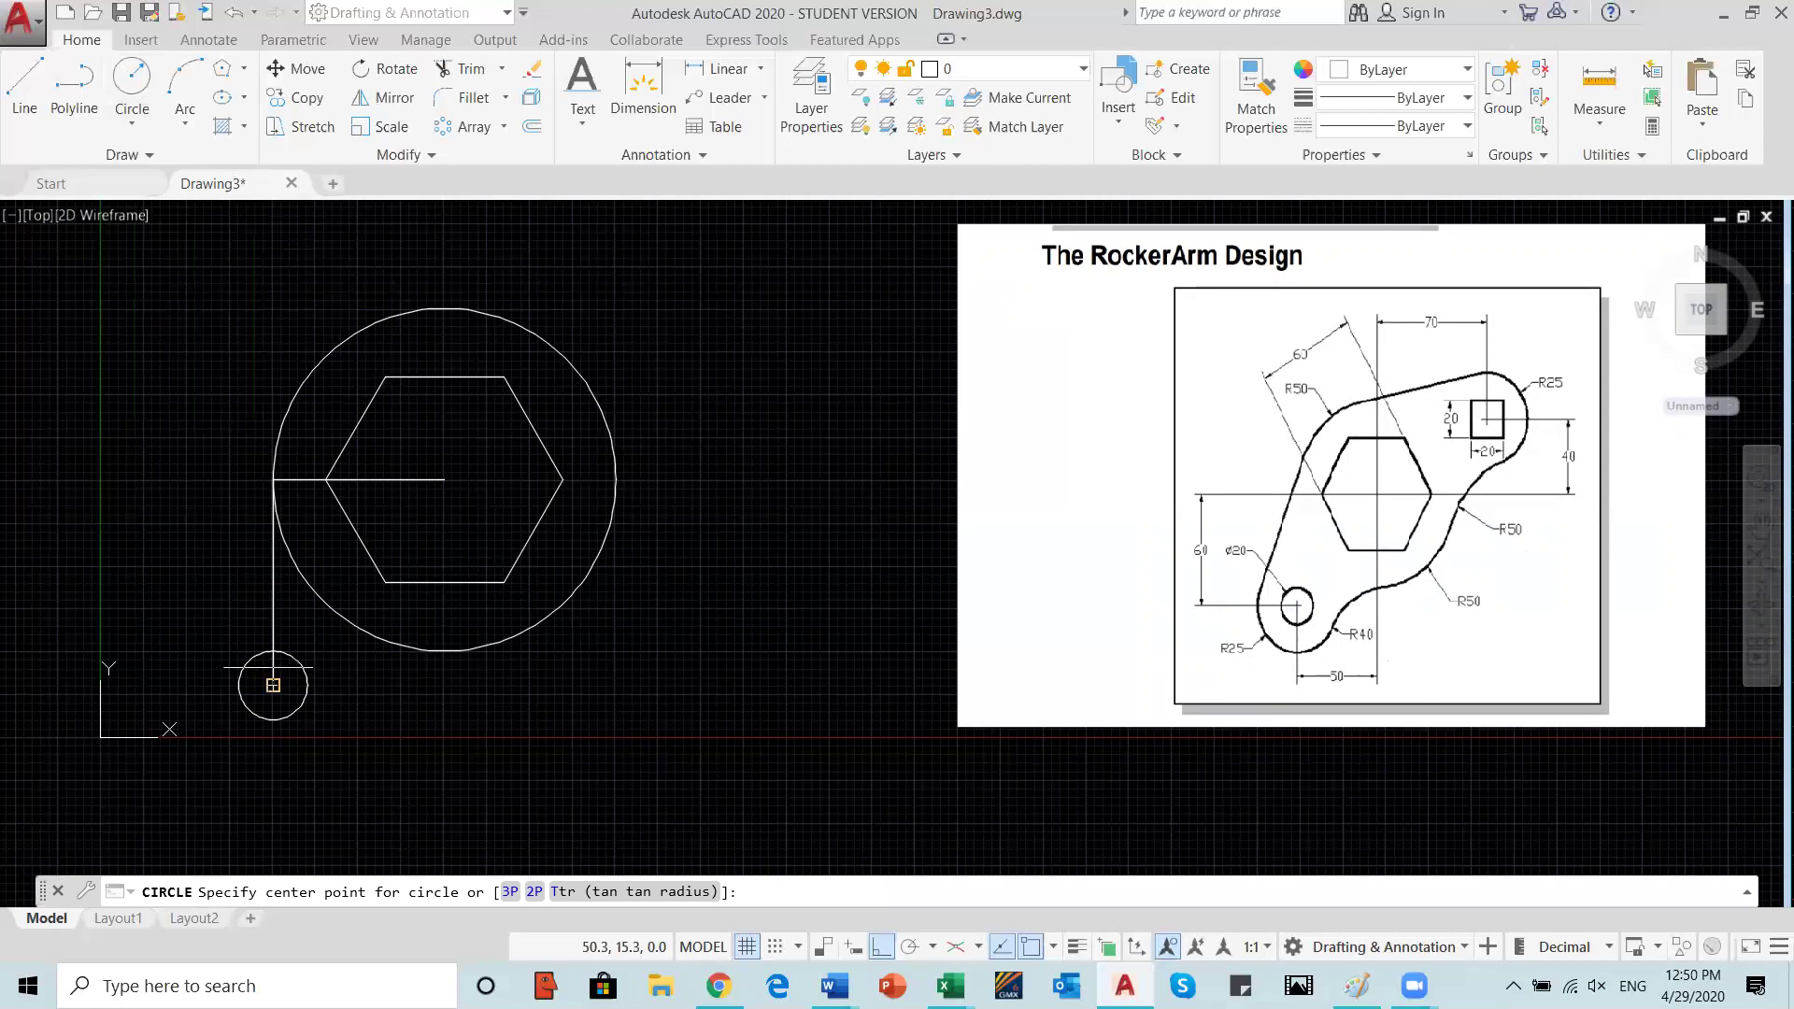
click(273, 685)
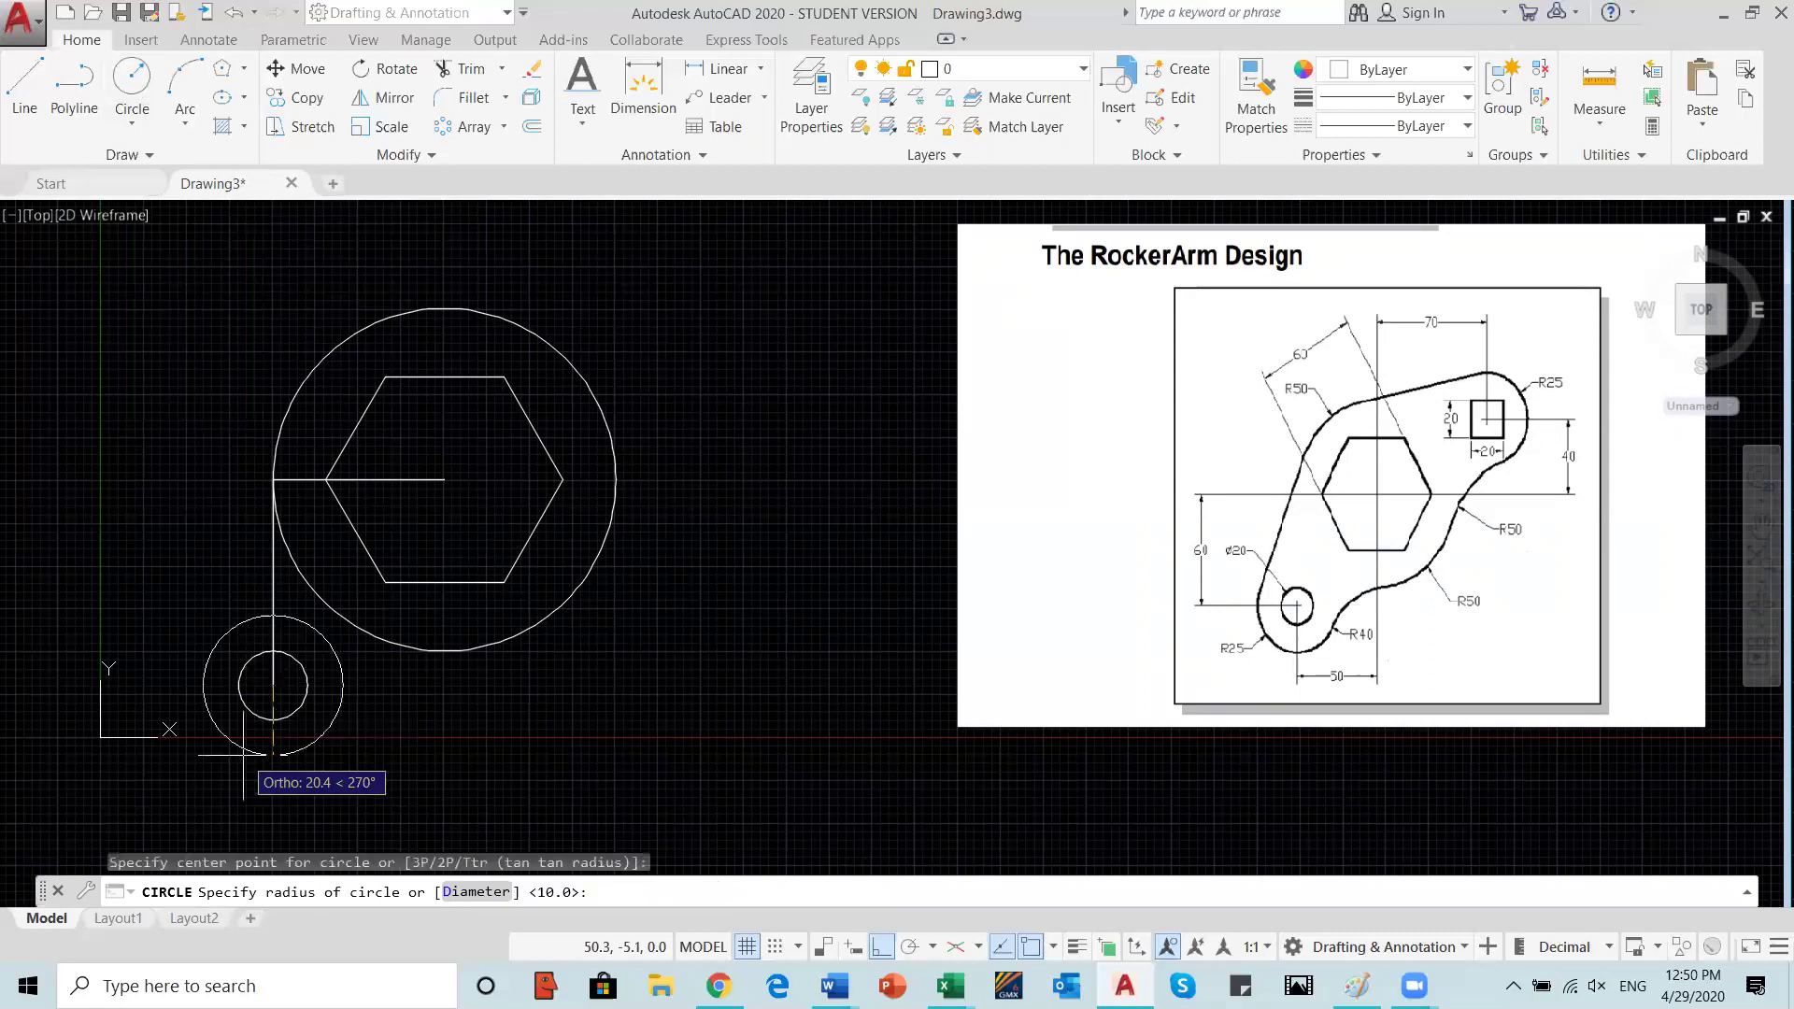
key(Return)
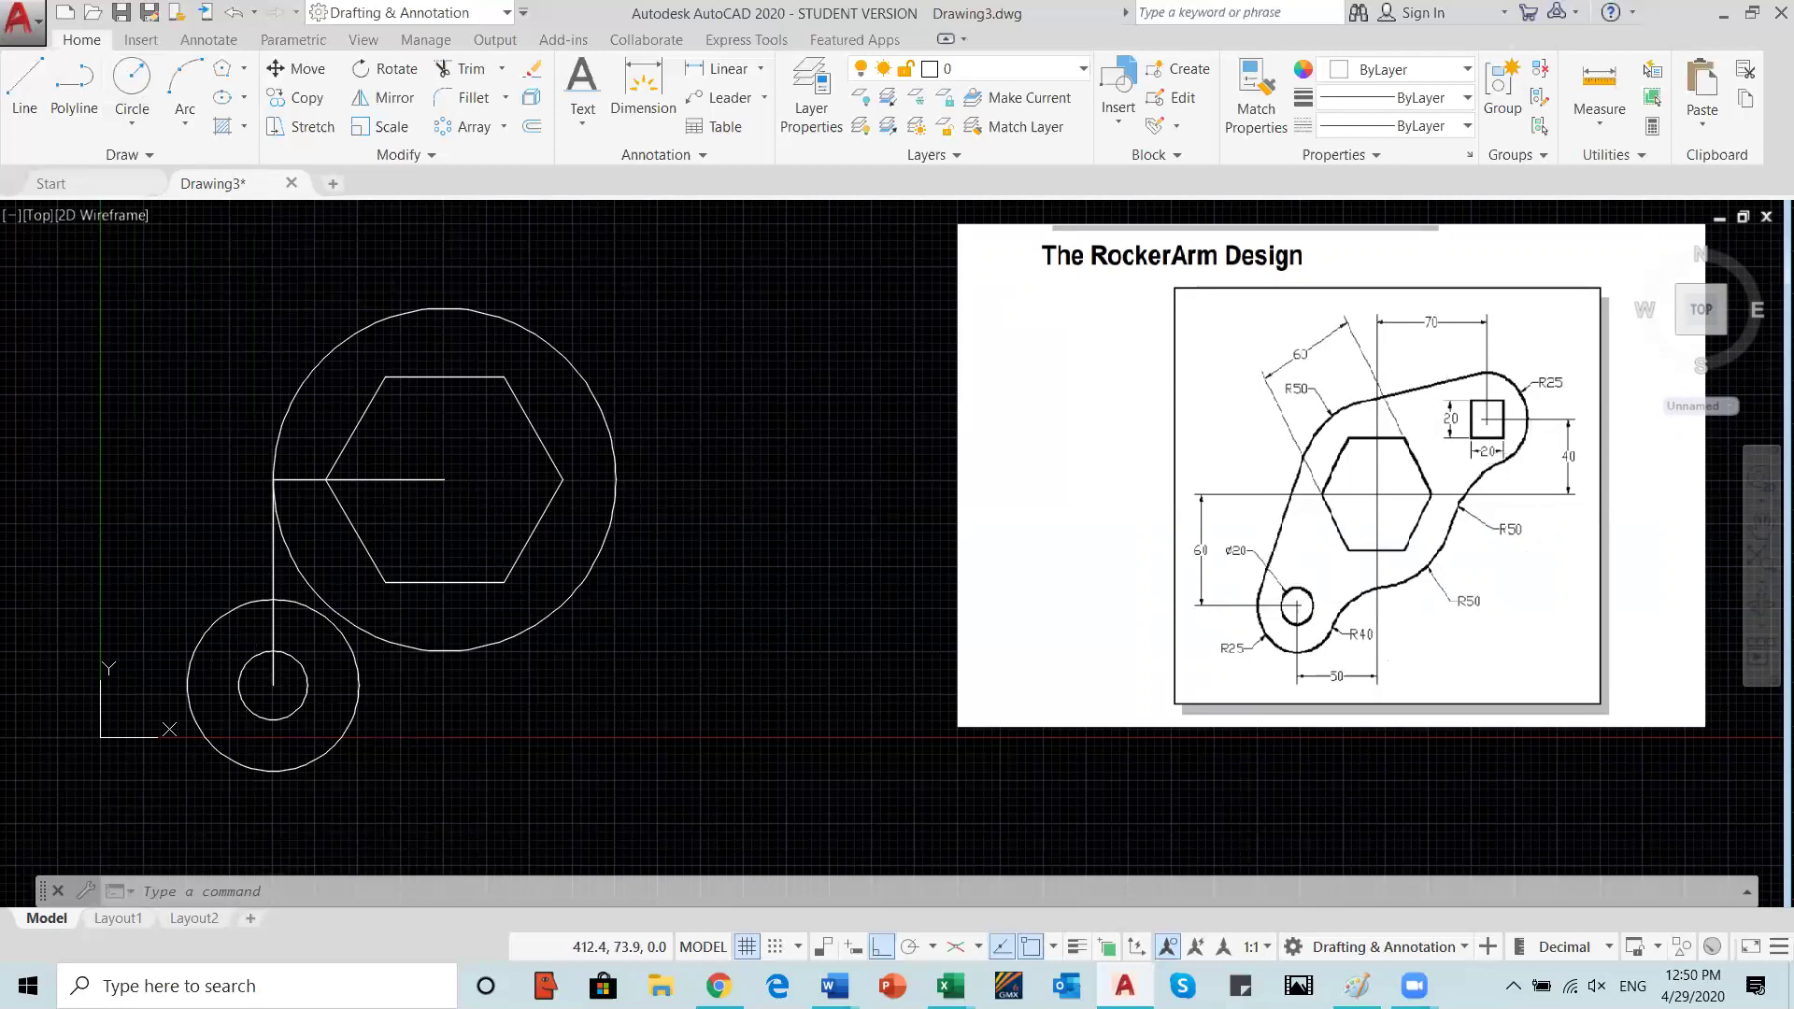
Step: Draw construction lines from the large circle's center, 70 horizontally to the right and 40 straight up
click(24, 86)
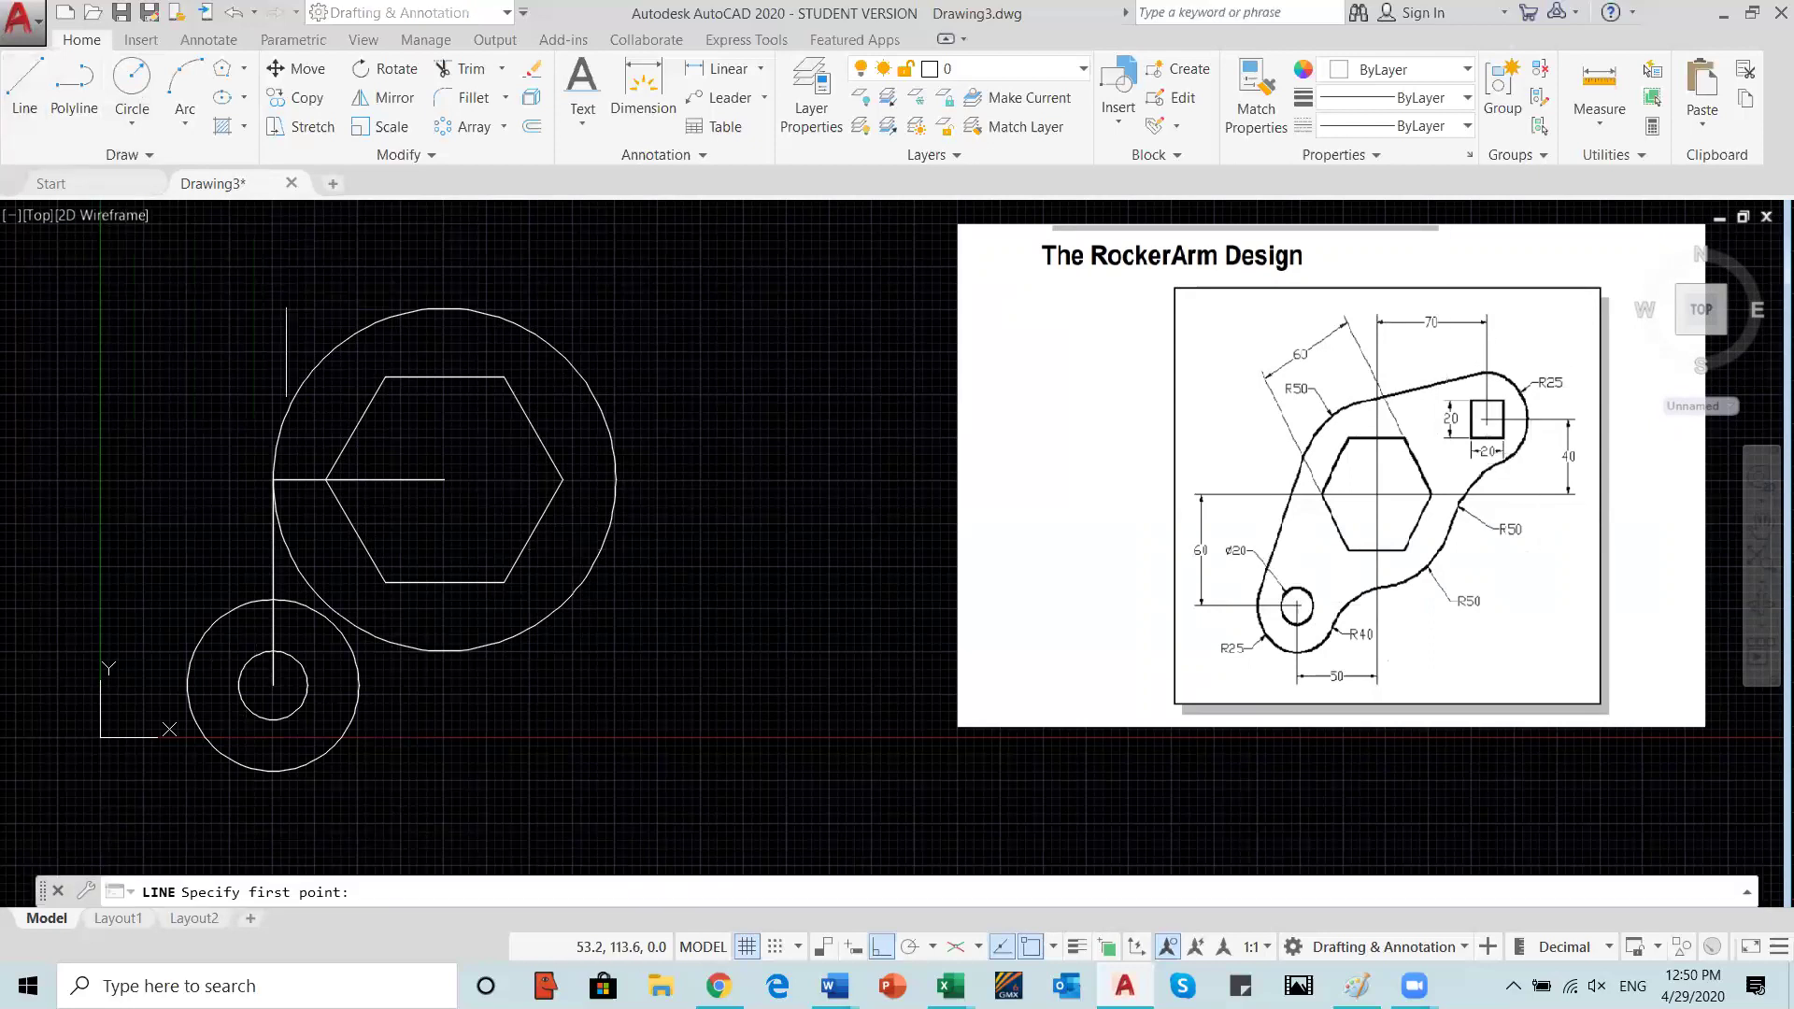
click(444, 479)
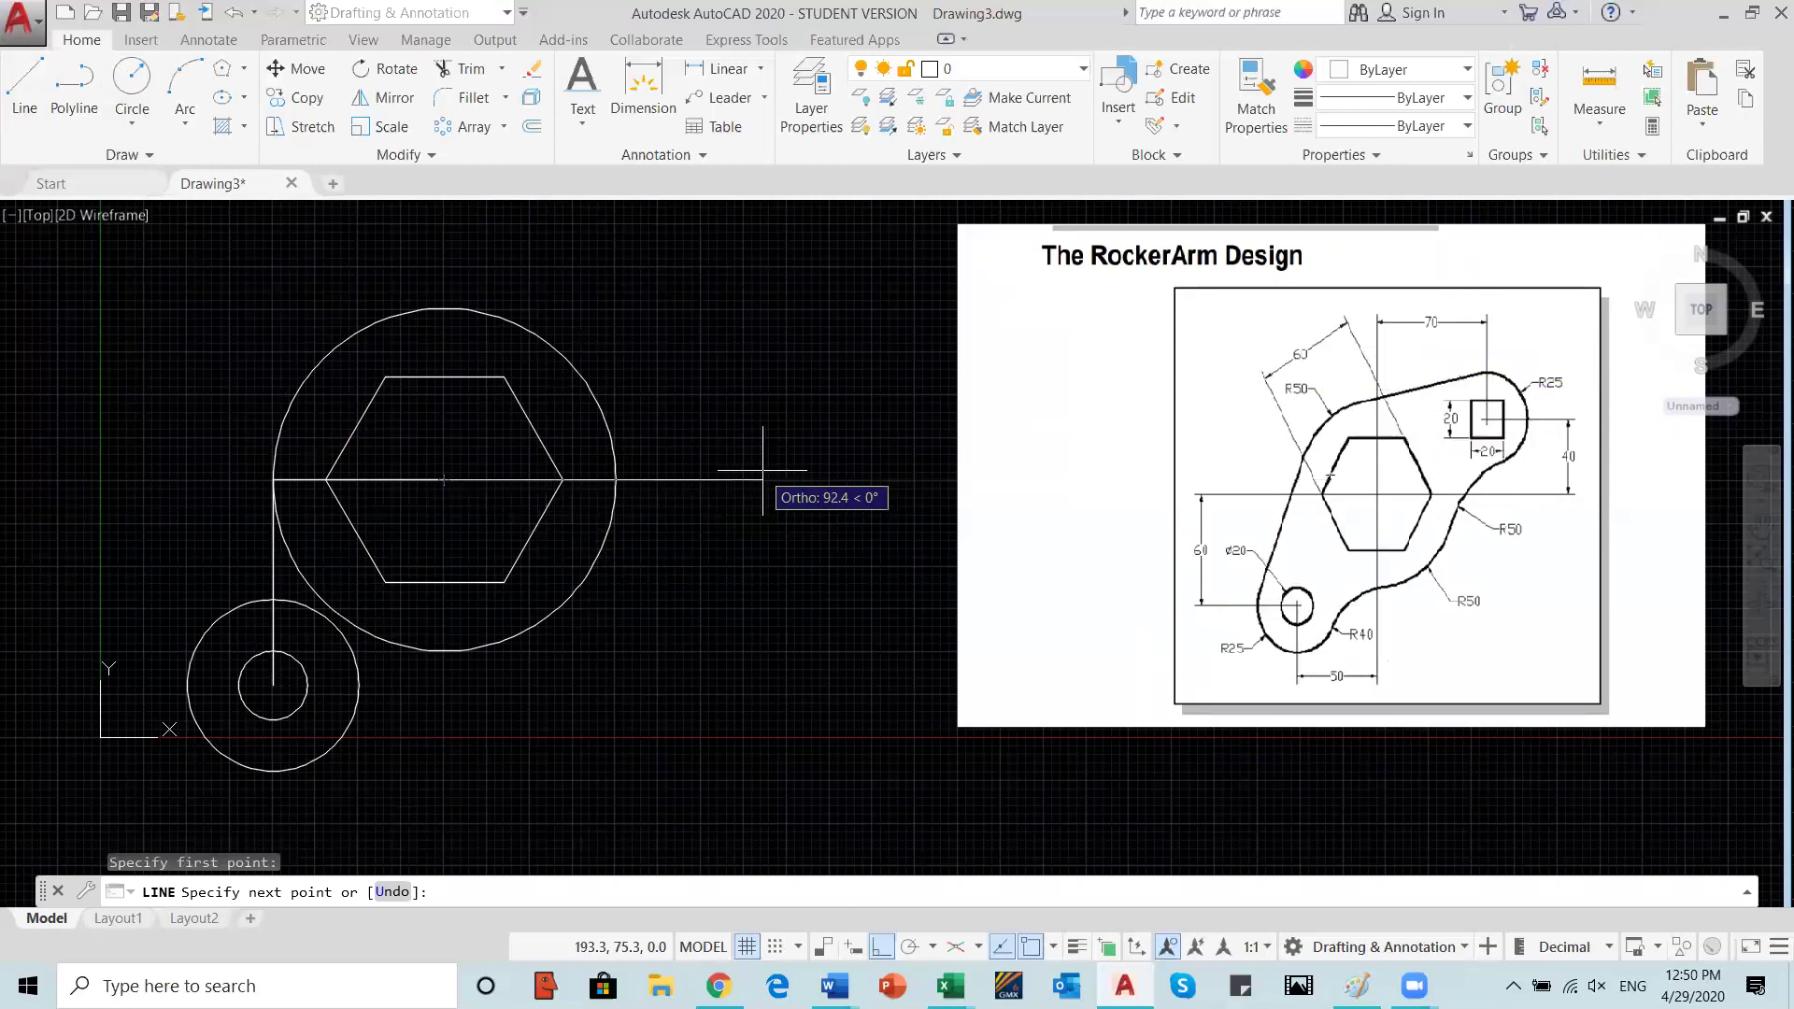
text(0)
key(Return)
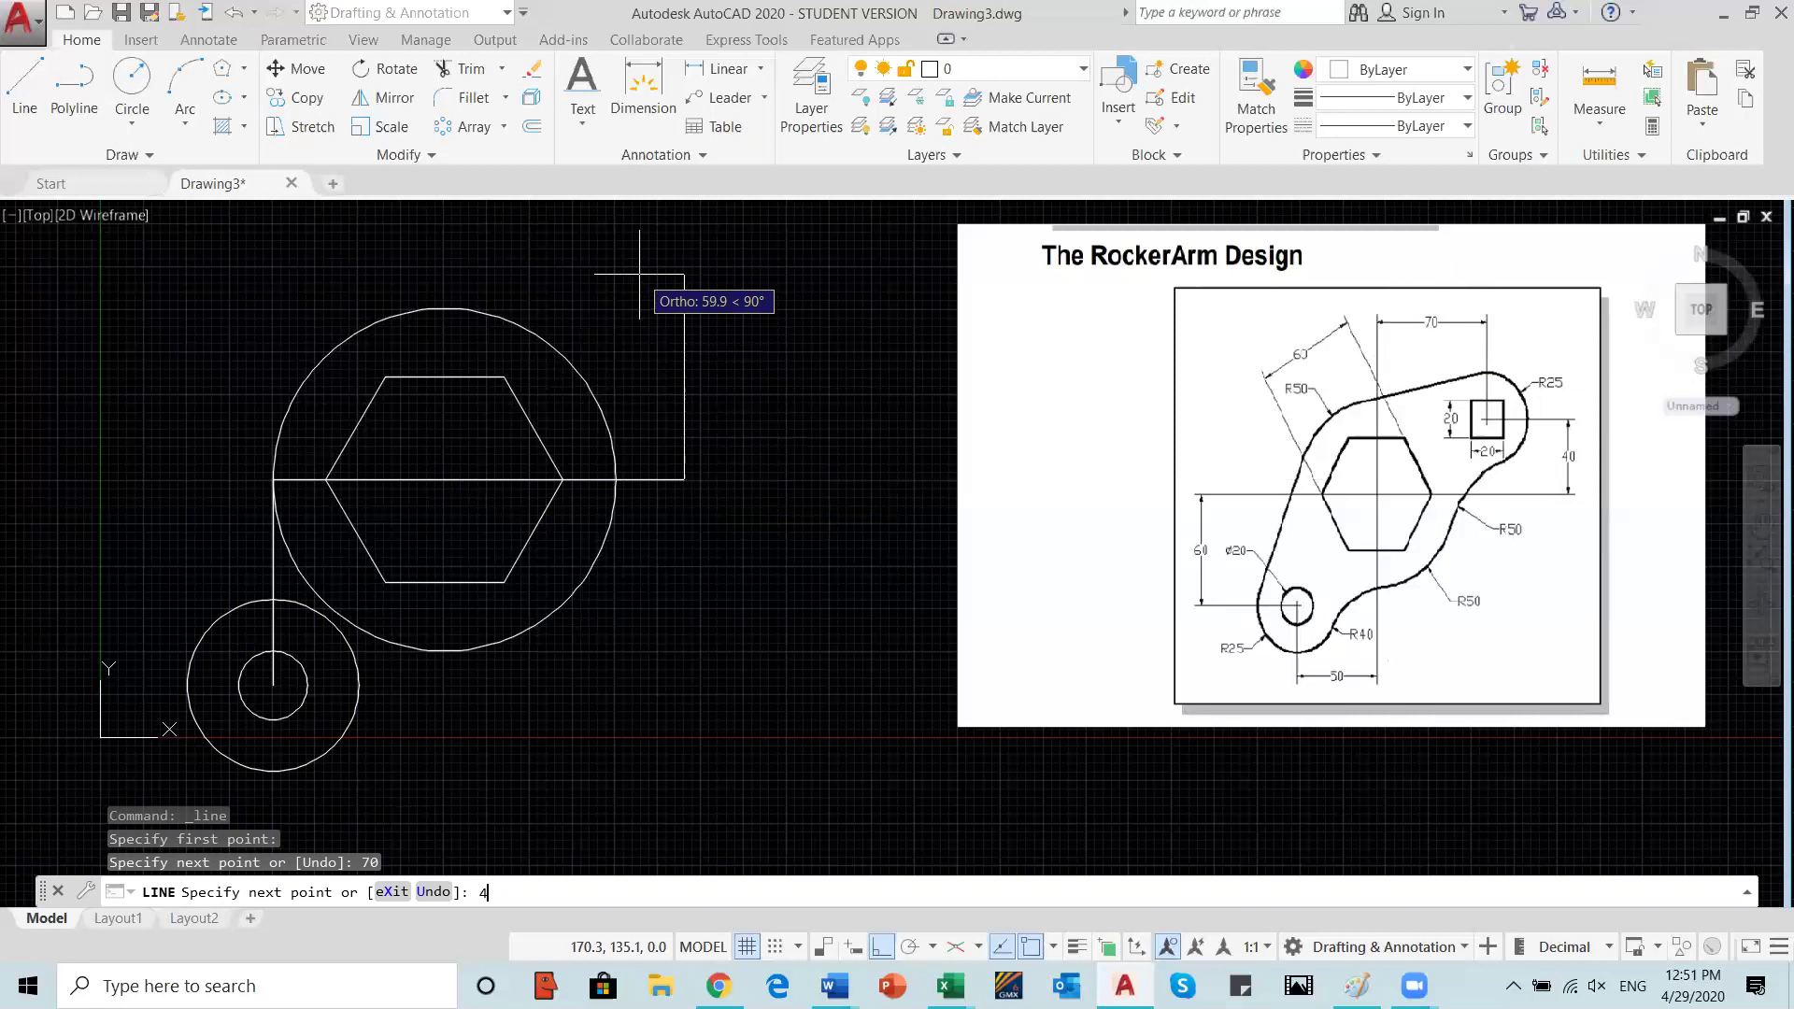
key(Return)
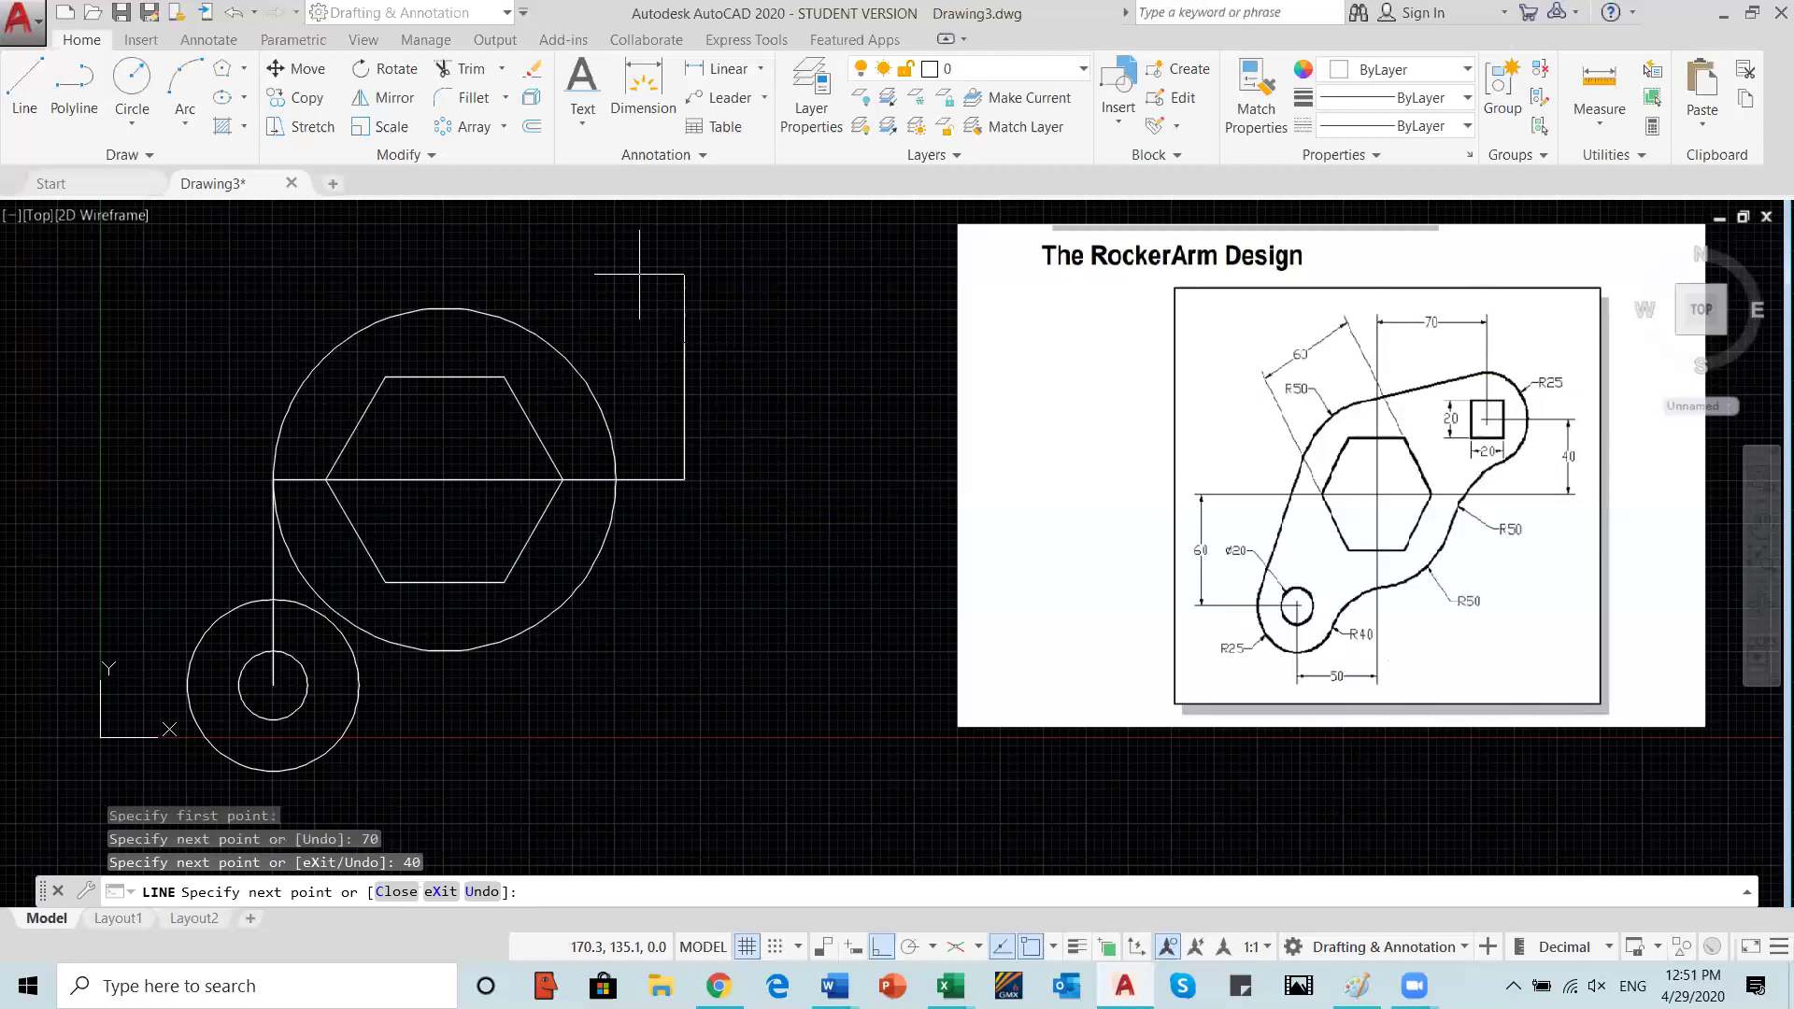
key(Return)
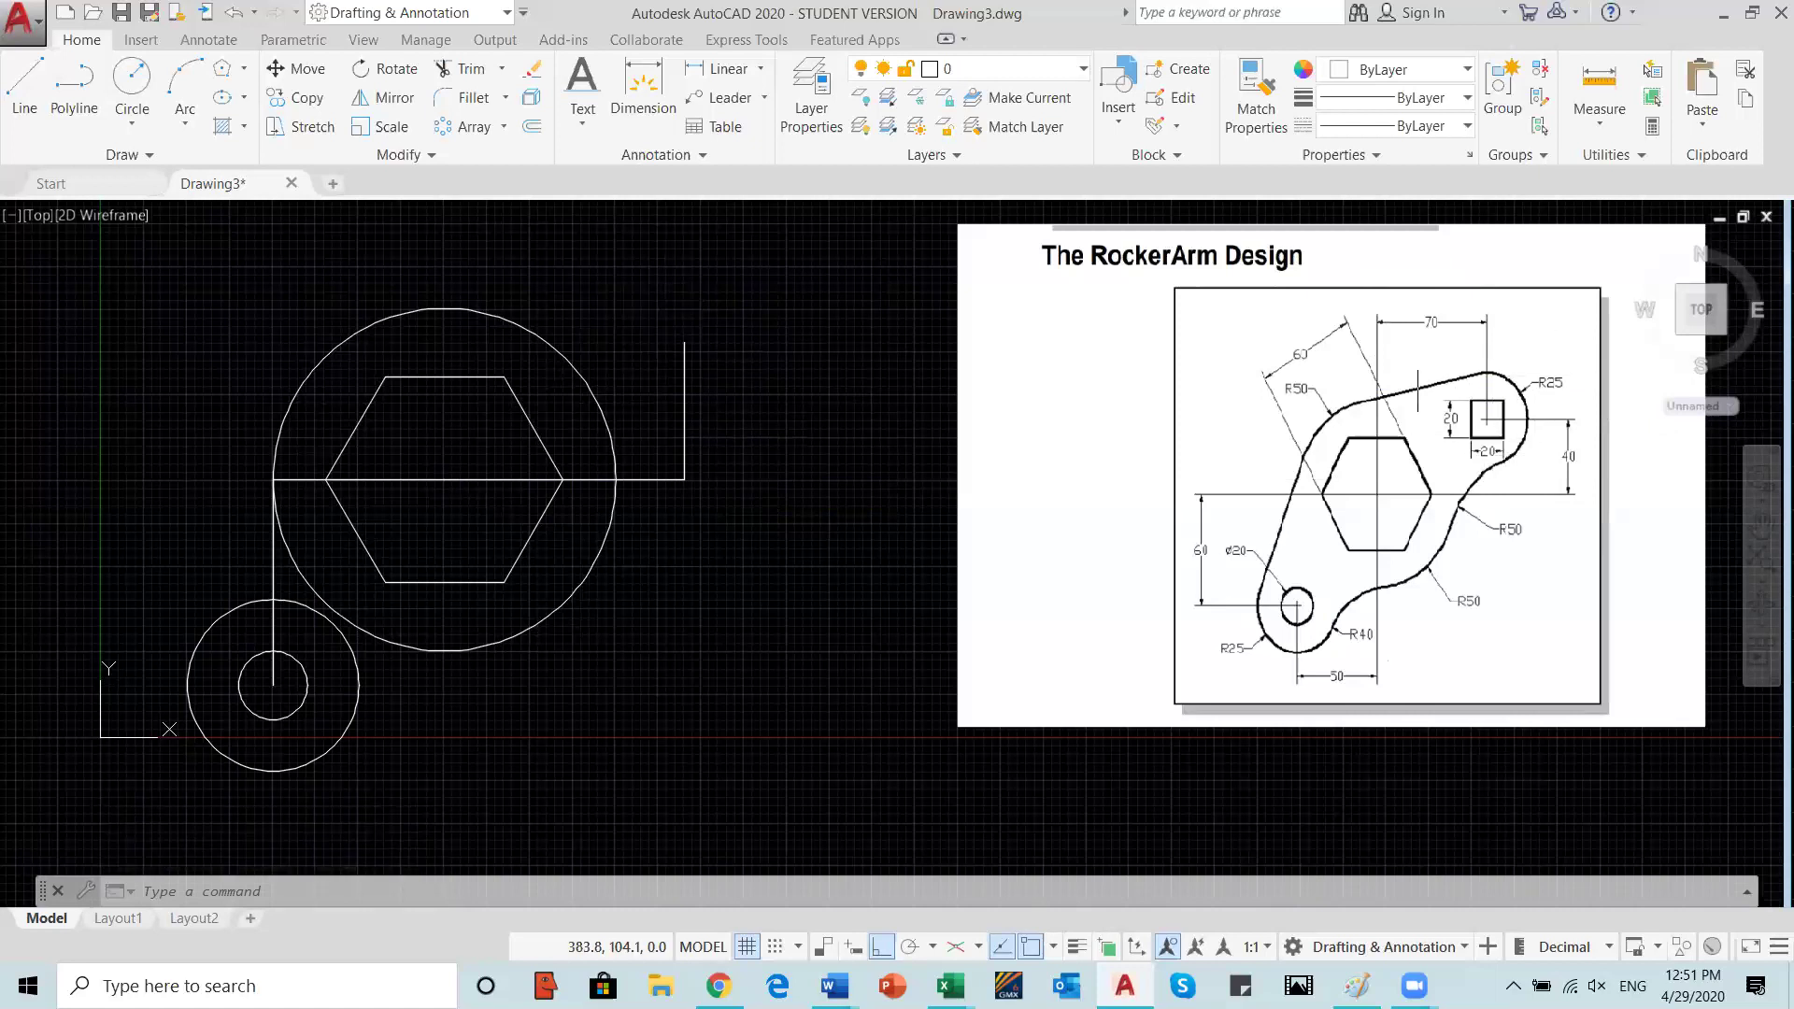
Step: Draw a circle of radius 25 centred on the upper endpoint of the 40-long vertical construction line
click(140, 131)
click(154, 161)
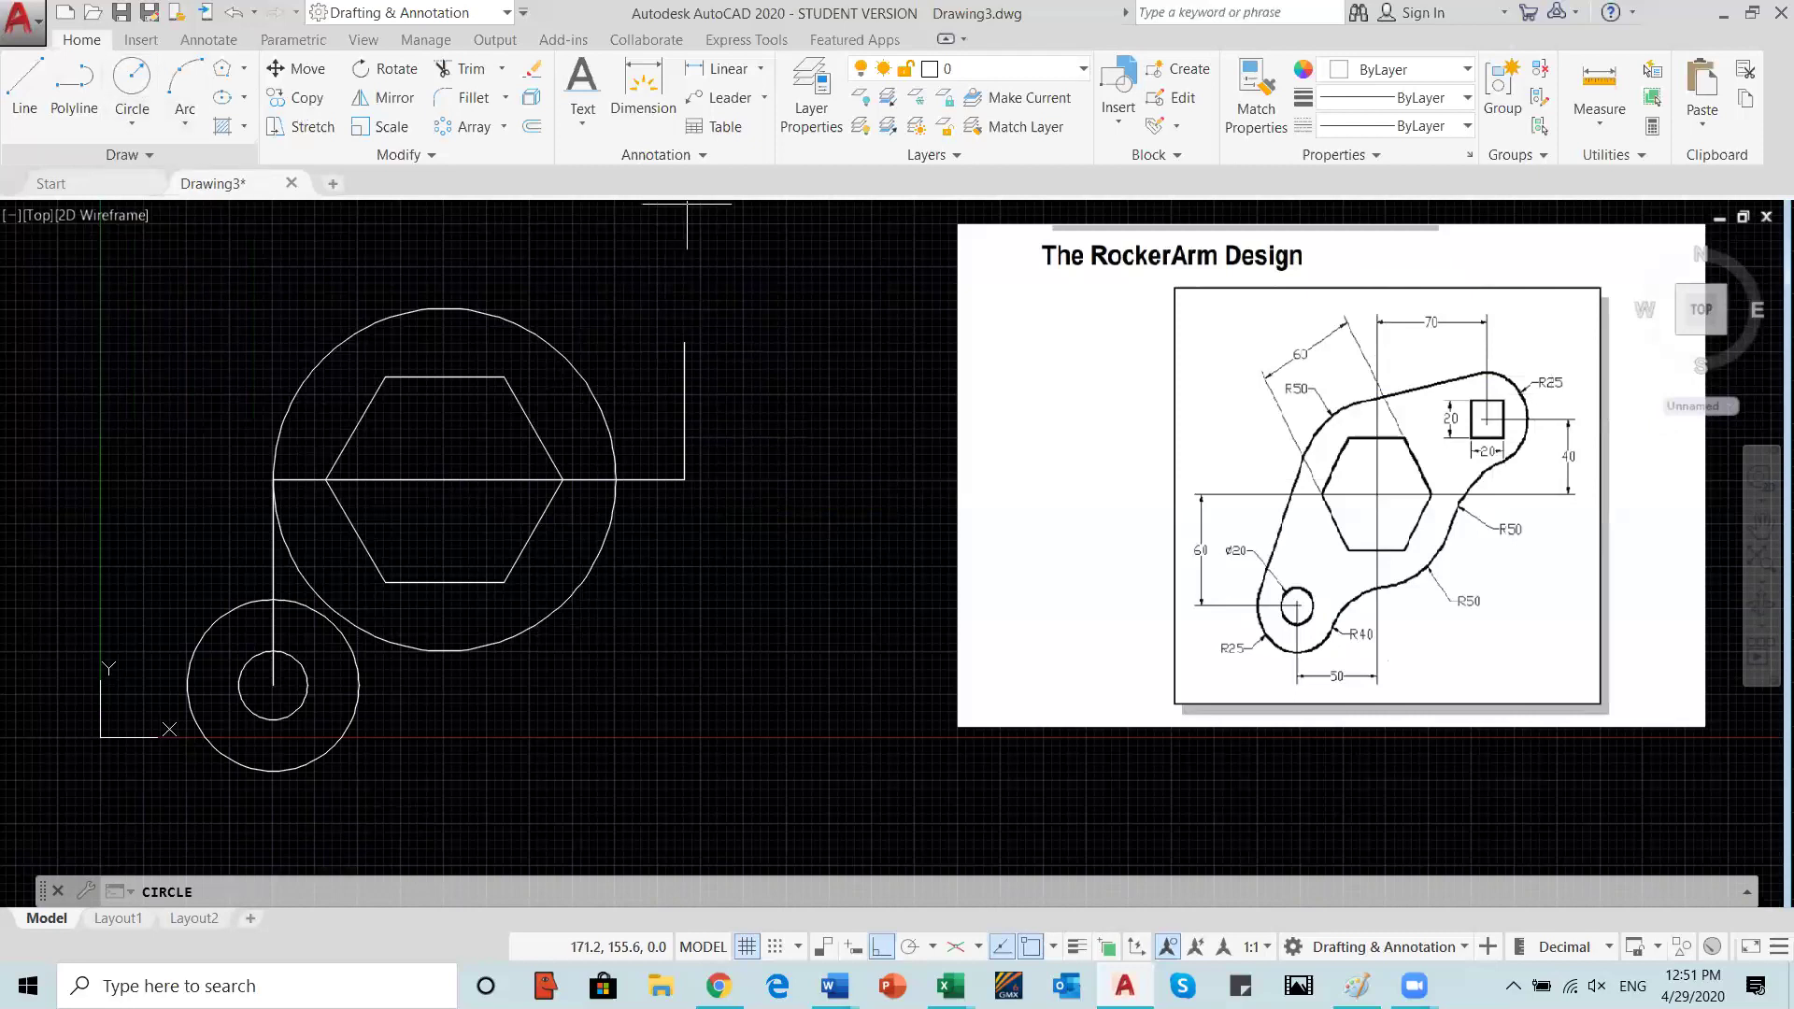
click(684, 343)
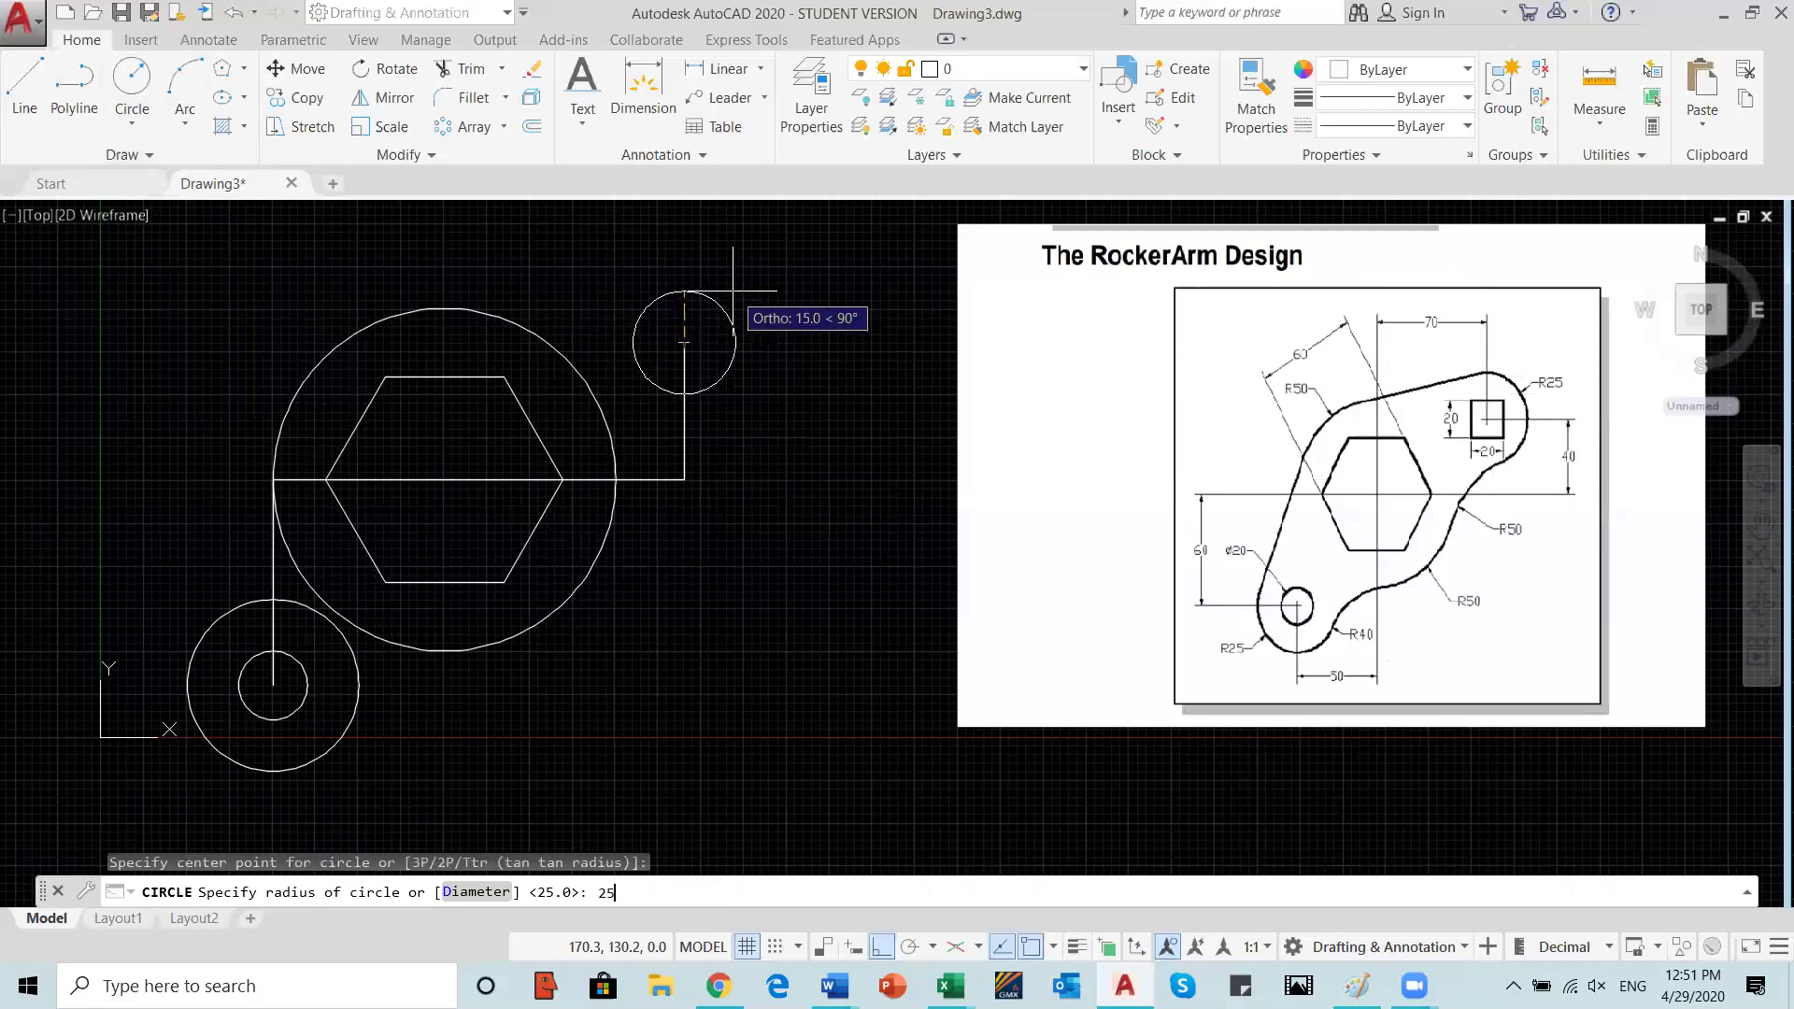
key(Return)
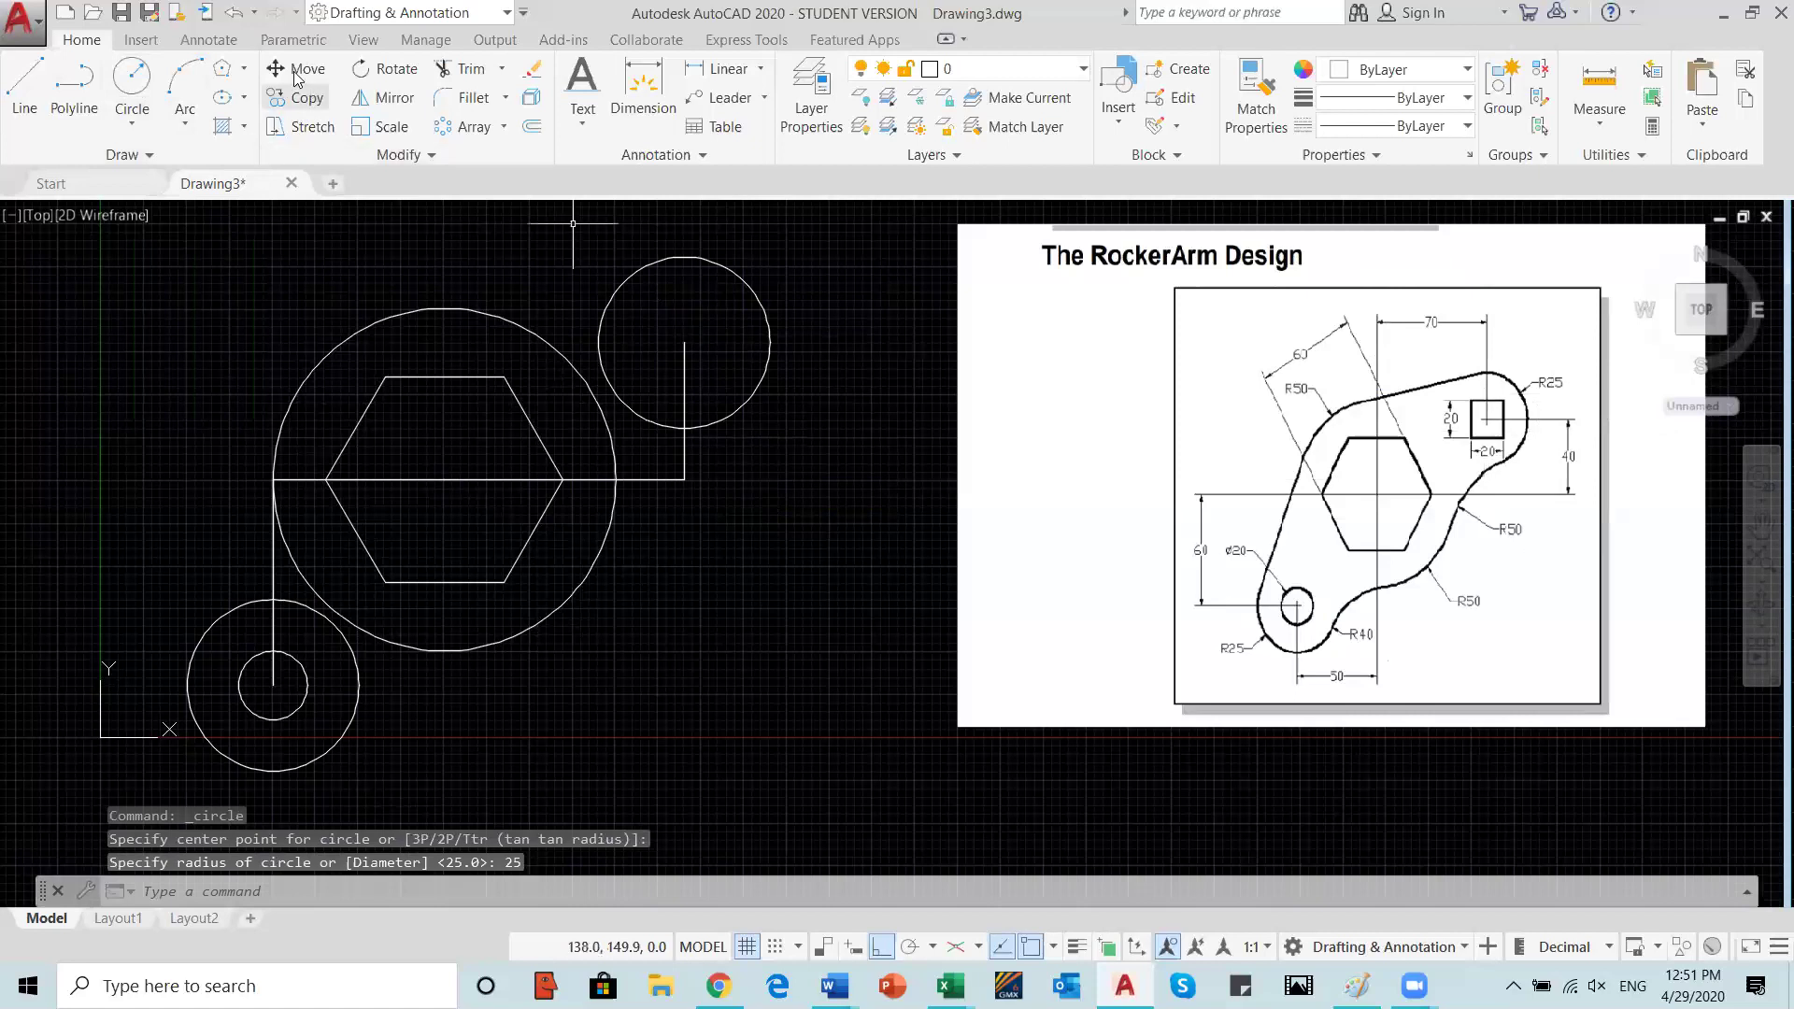
Step: Draw a four-sided polygon centred in the new radius-25 circle, using the circumscribed option with a radius of 10
click(244, 71)
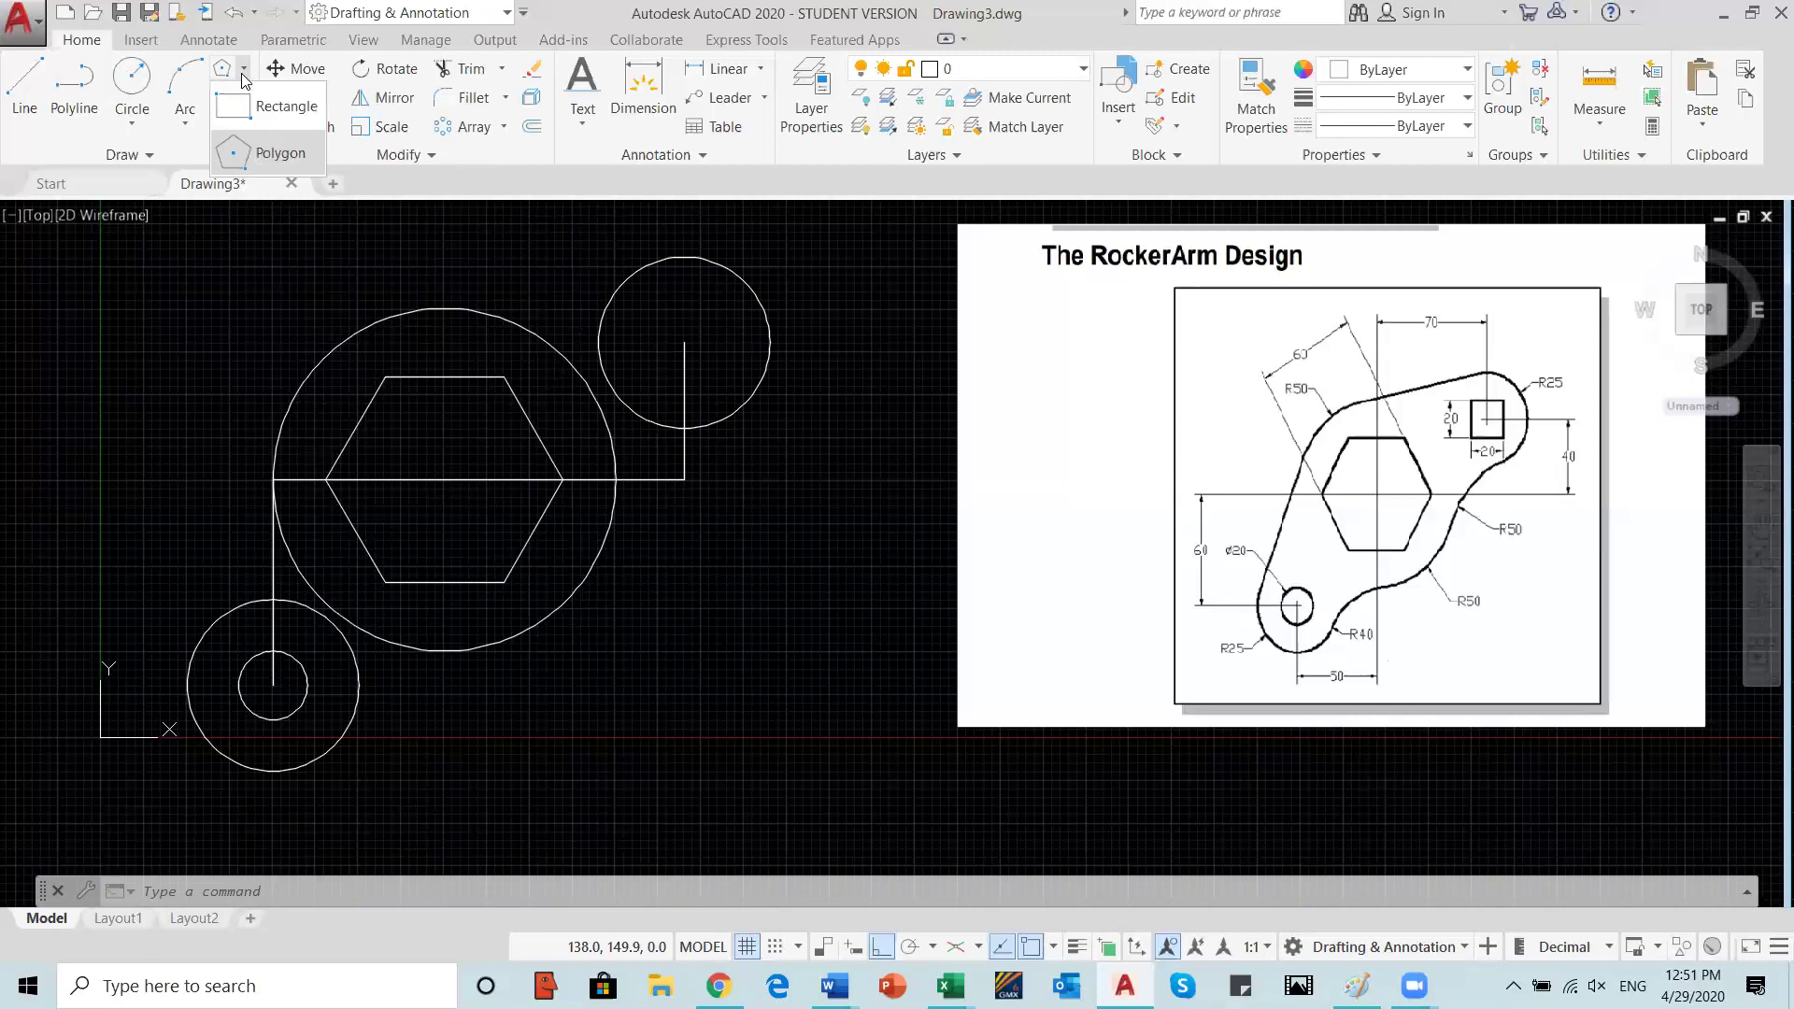
click(271, 153)
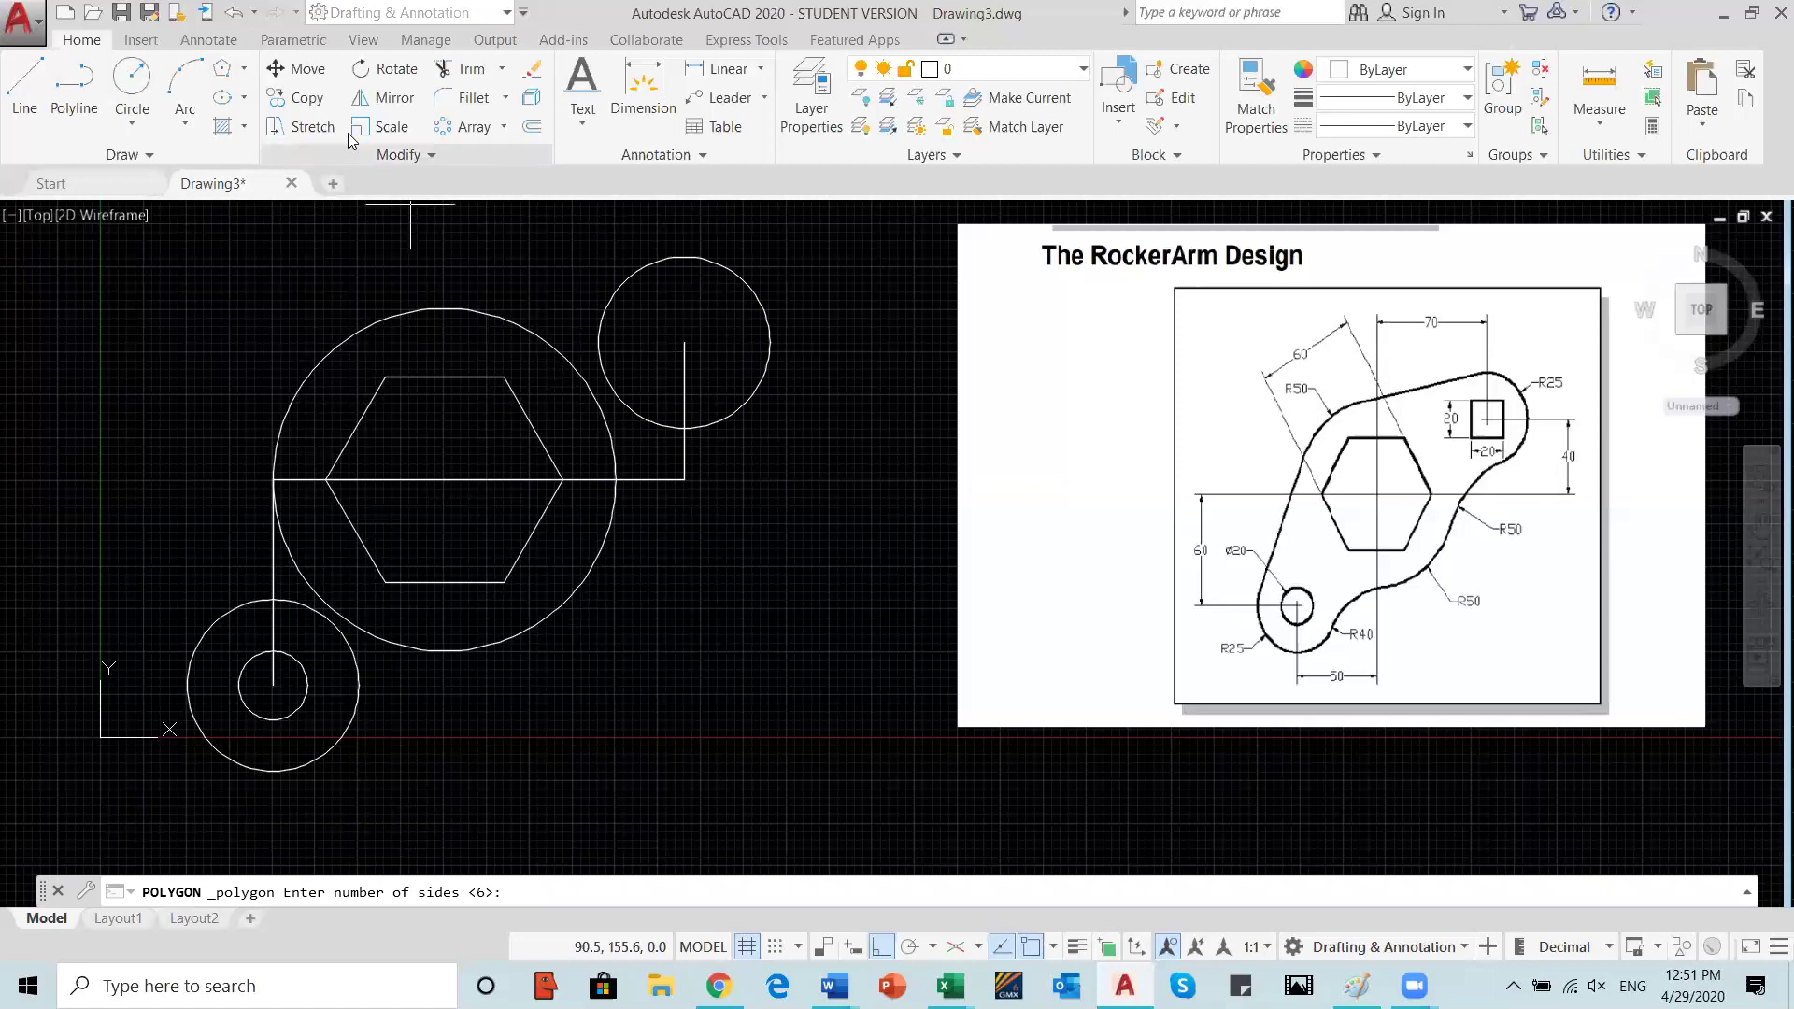
click(244, 71)
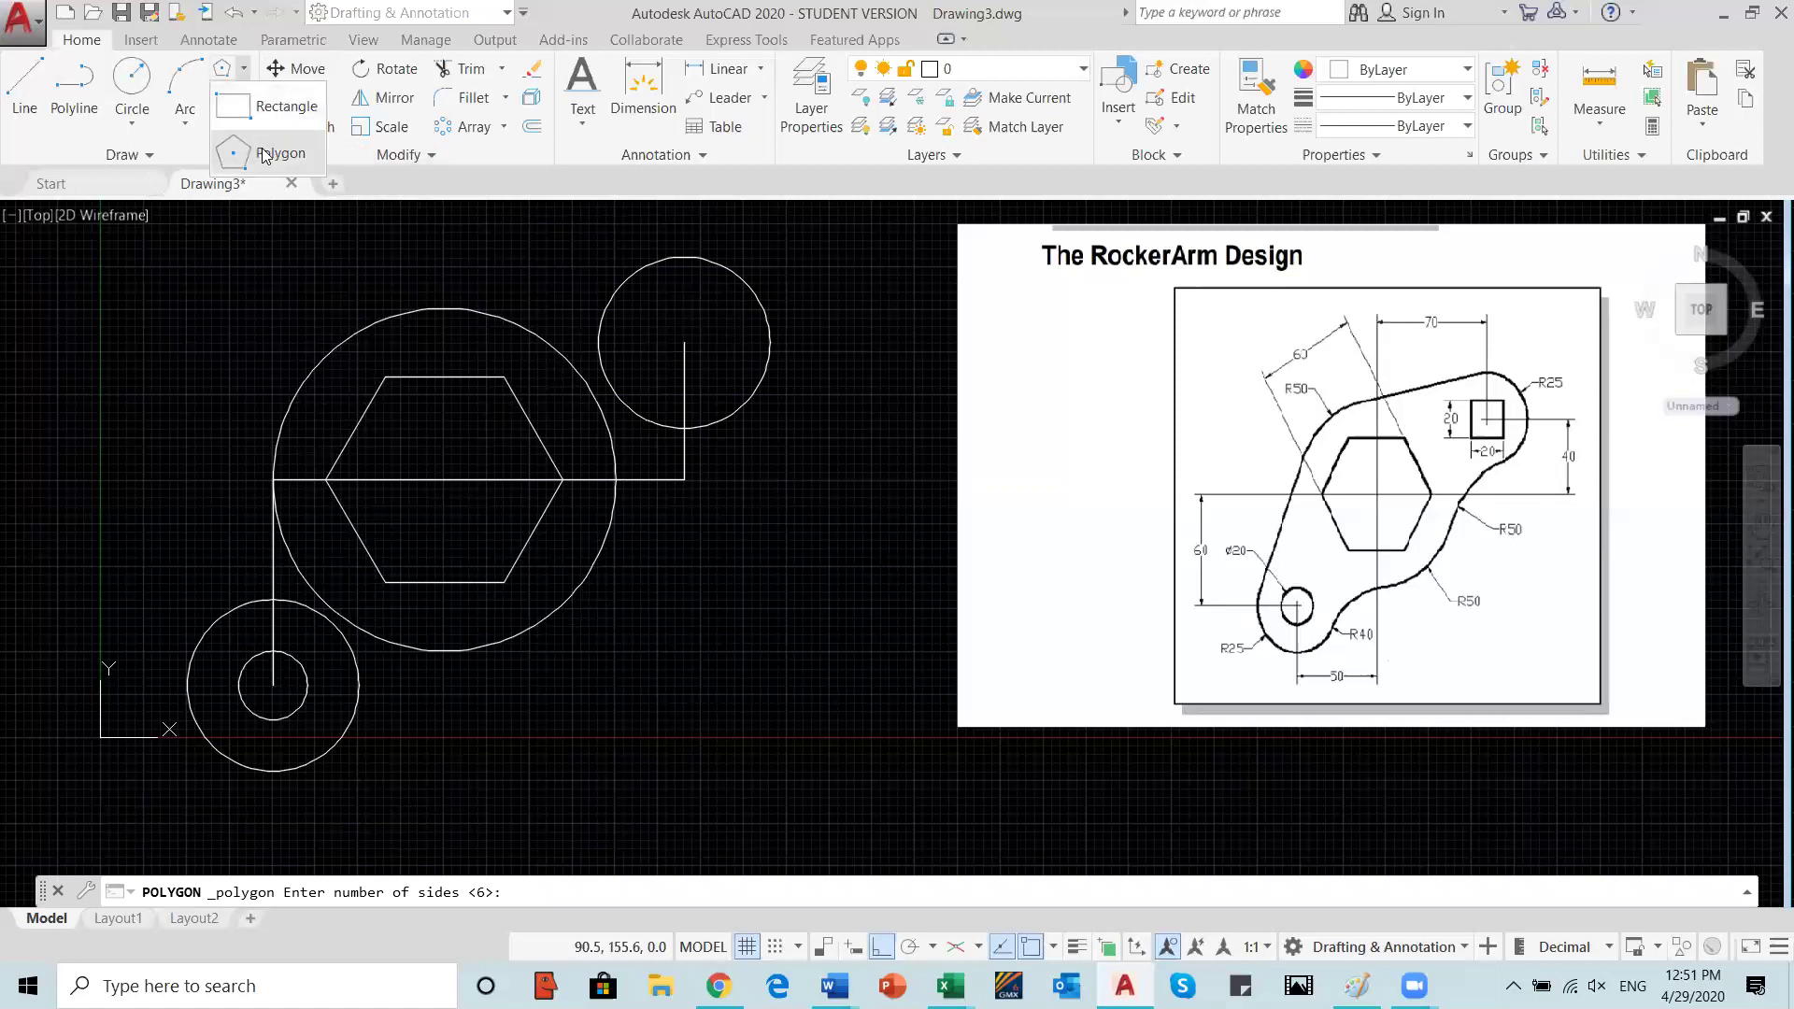
key(Escape)
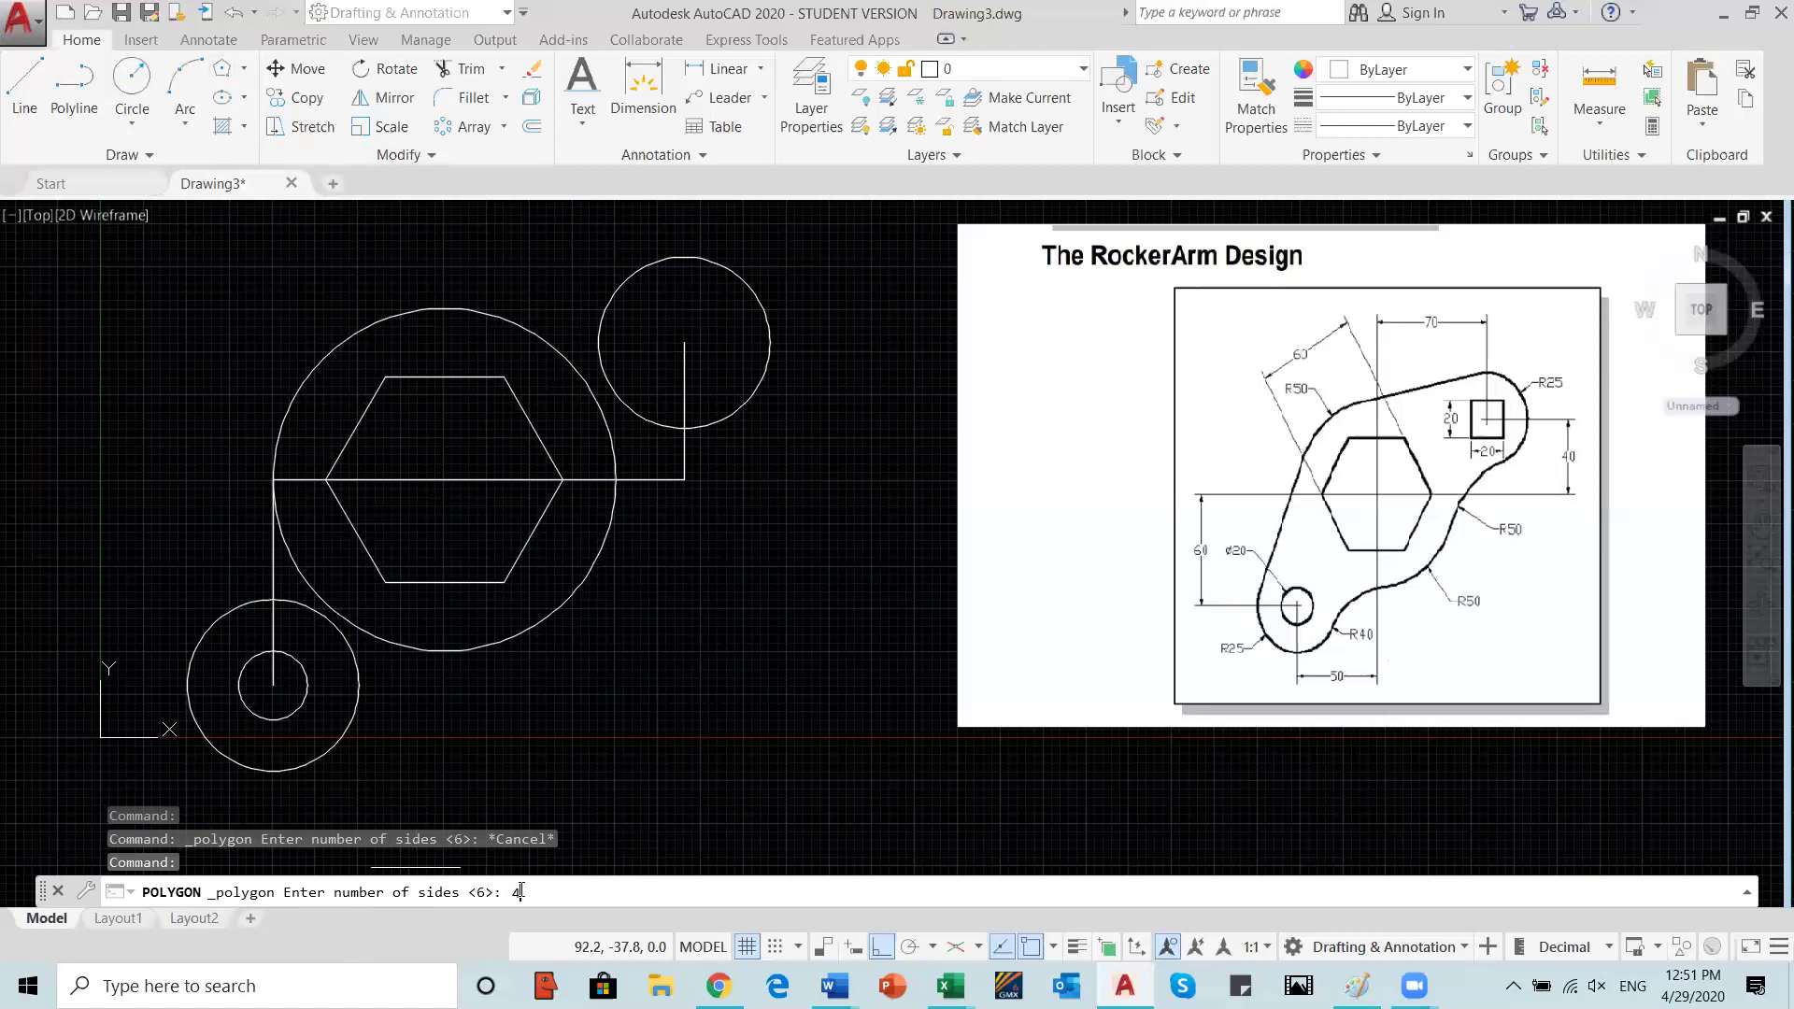
key(Return)
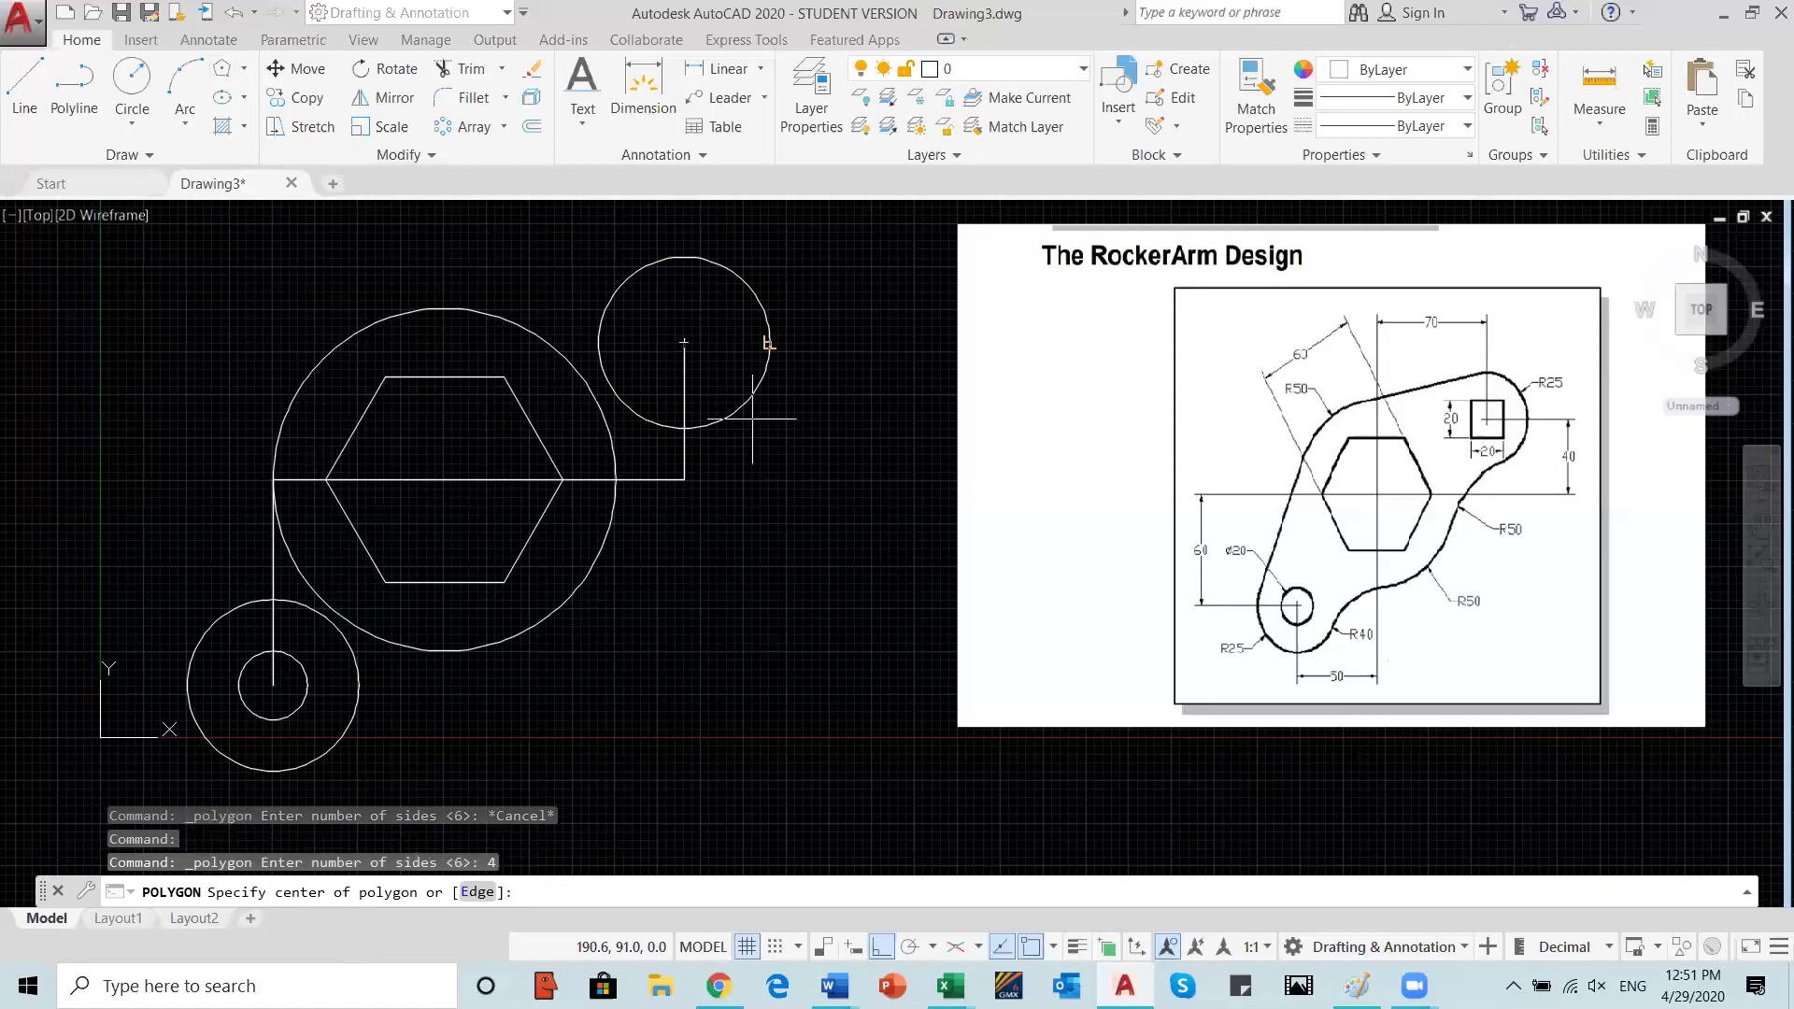
click(684, 342)
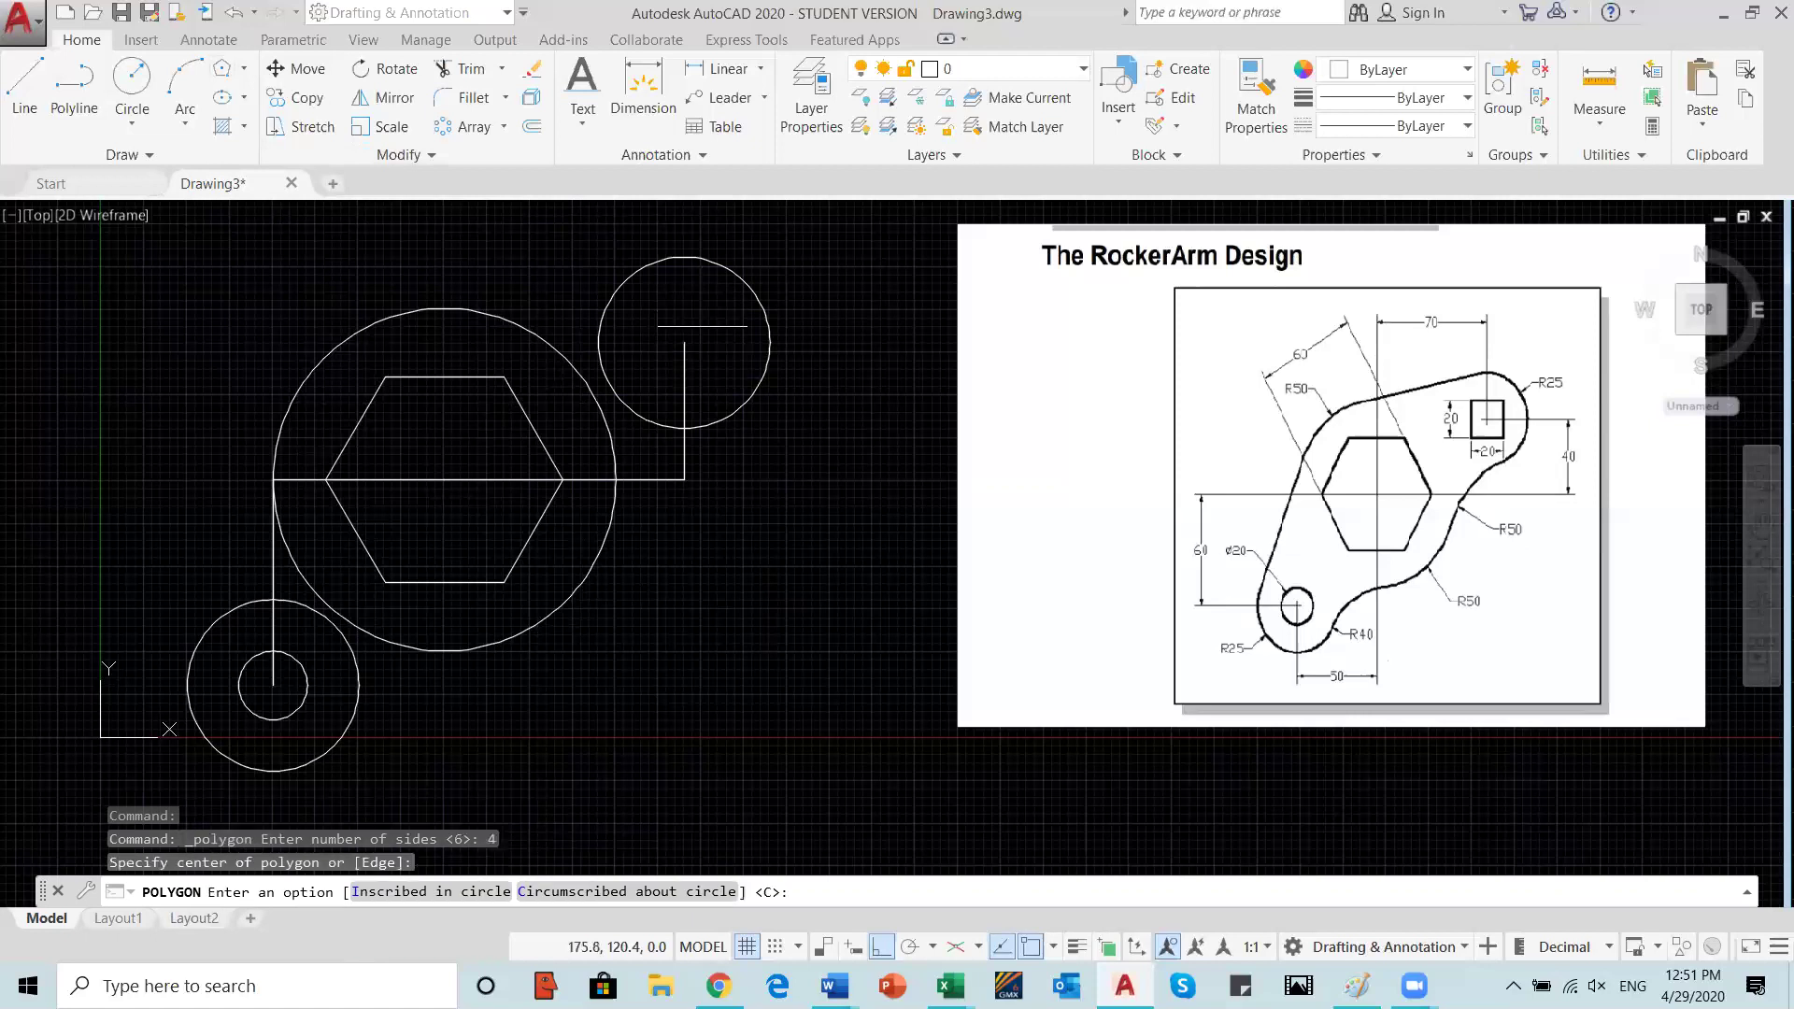
click(594, 893)
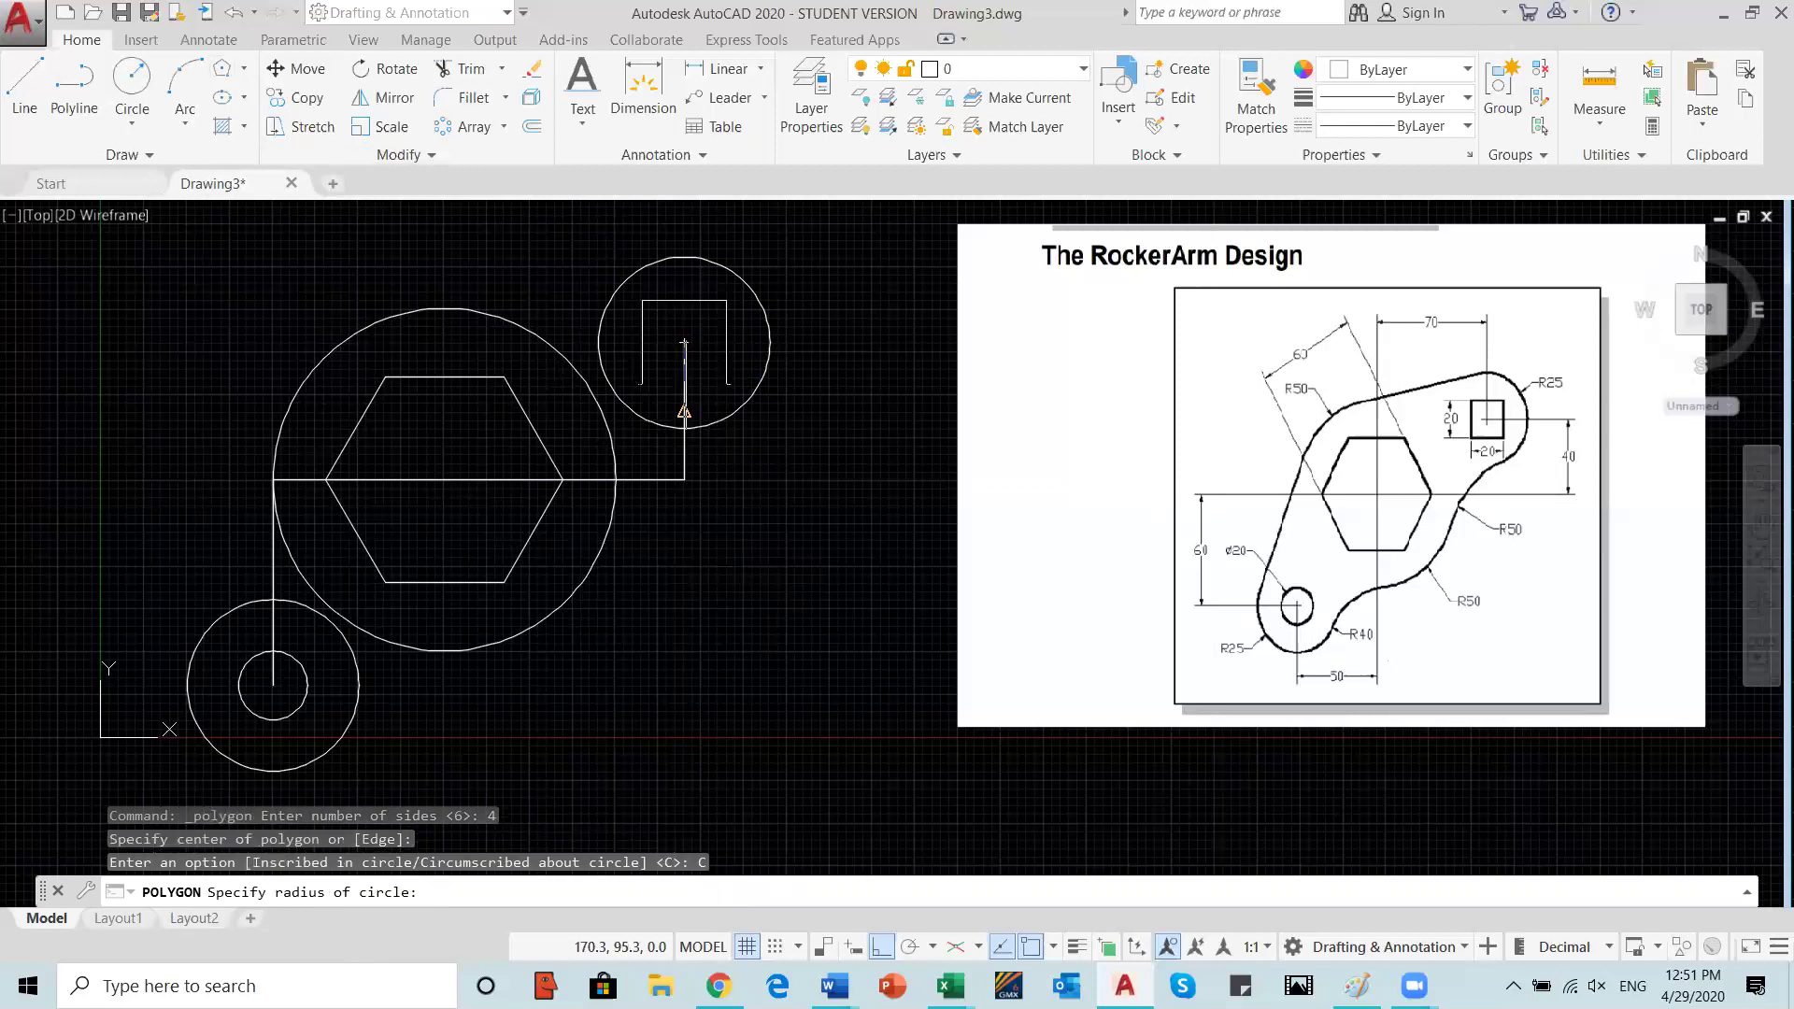
text(1)
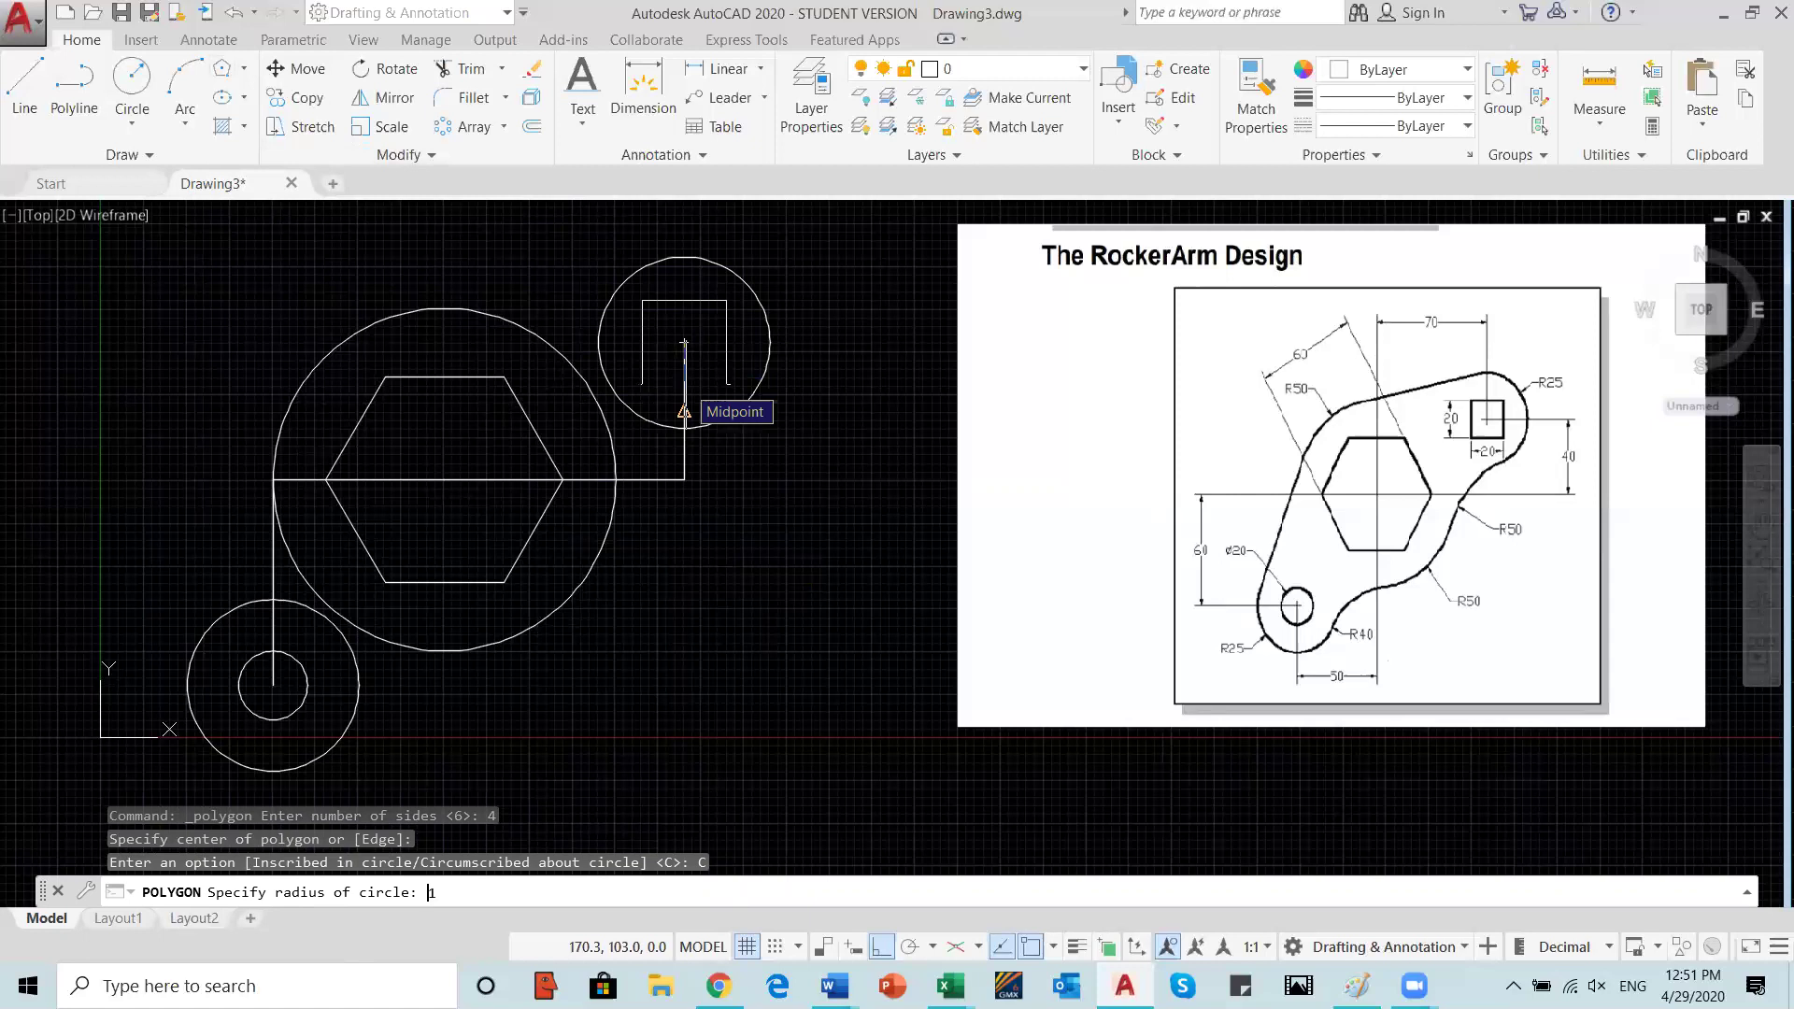
text(0)
key(Return)
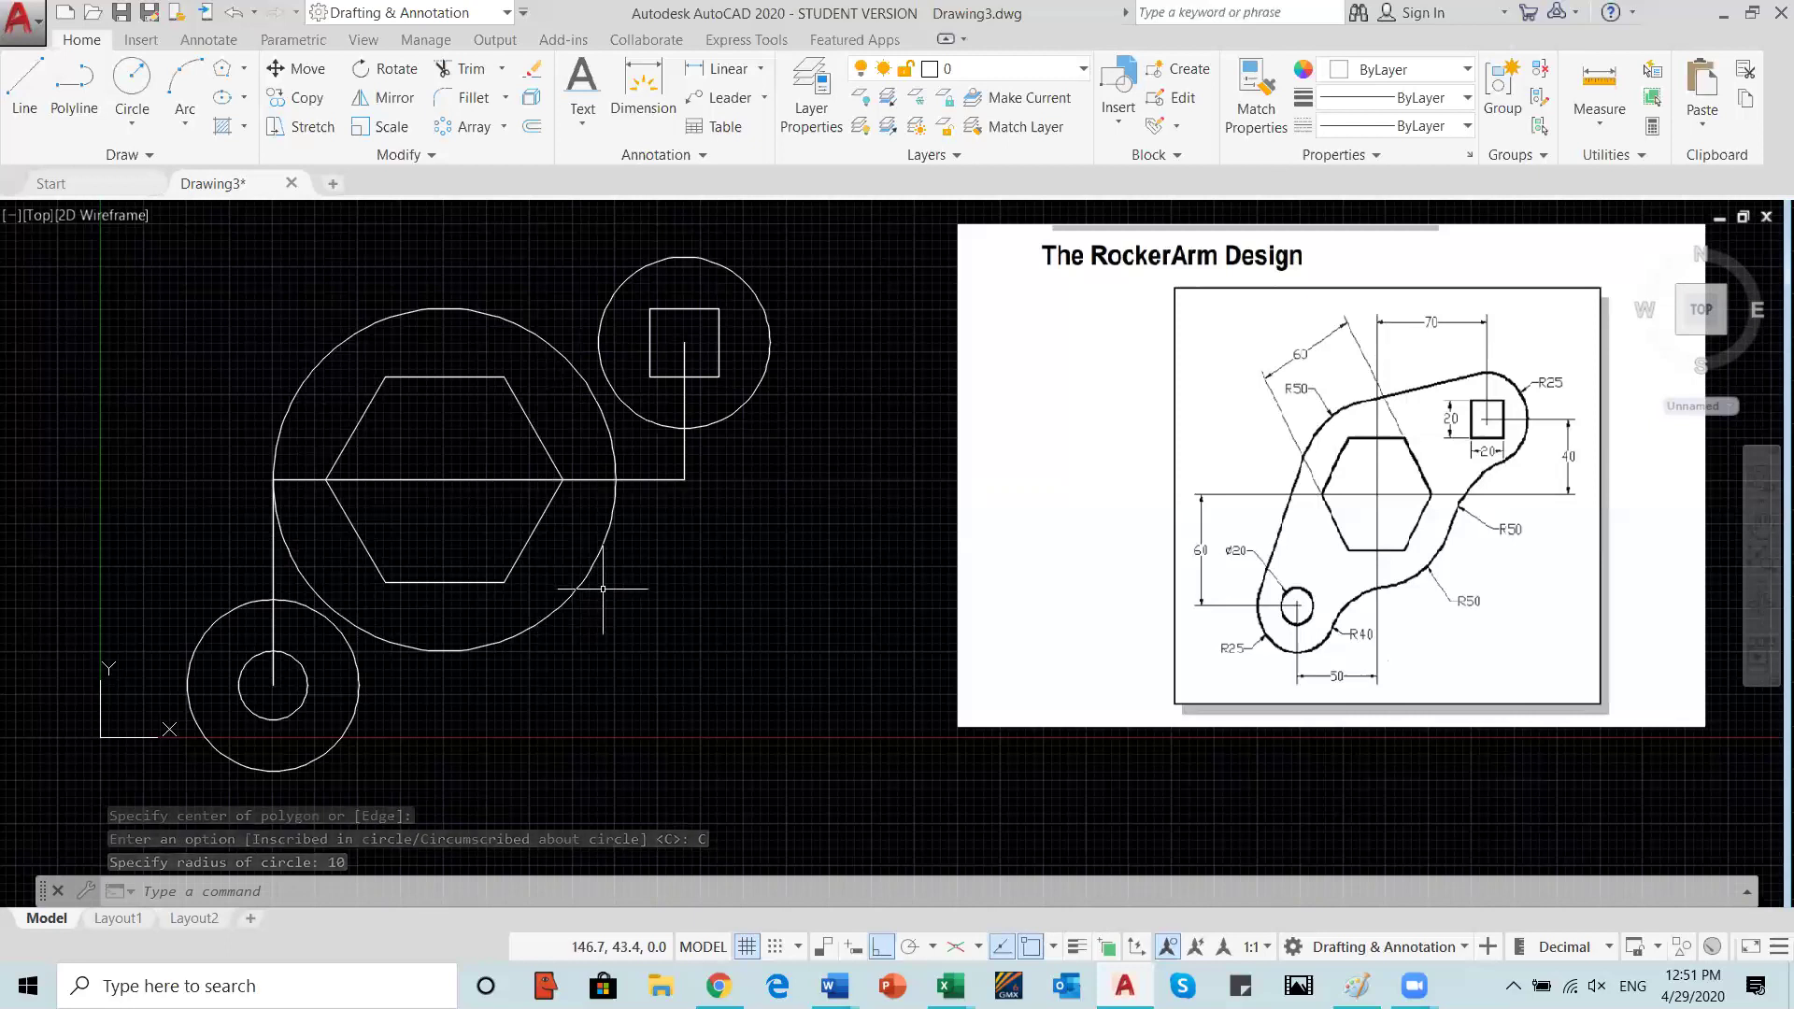
Step: Erase the four construction lines linking the center of the large circle to the centers of the two smaller outer circles
scroll(602, 588, down, 2)
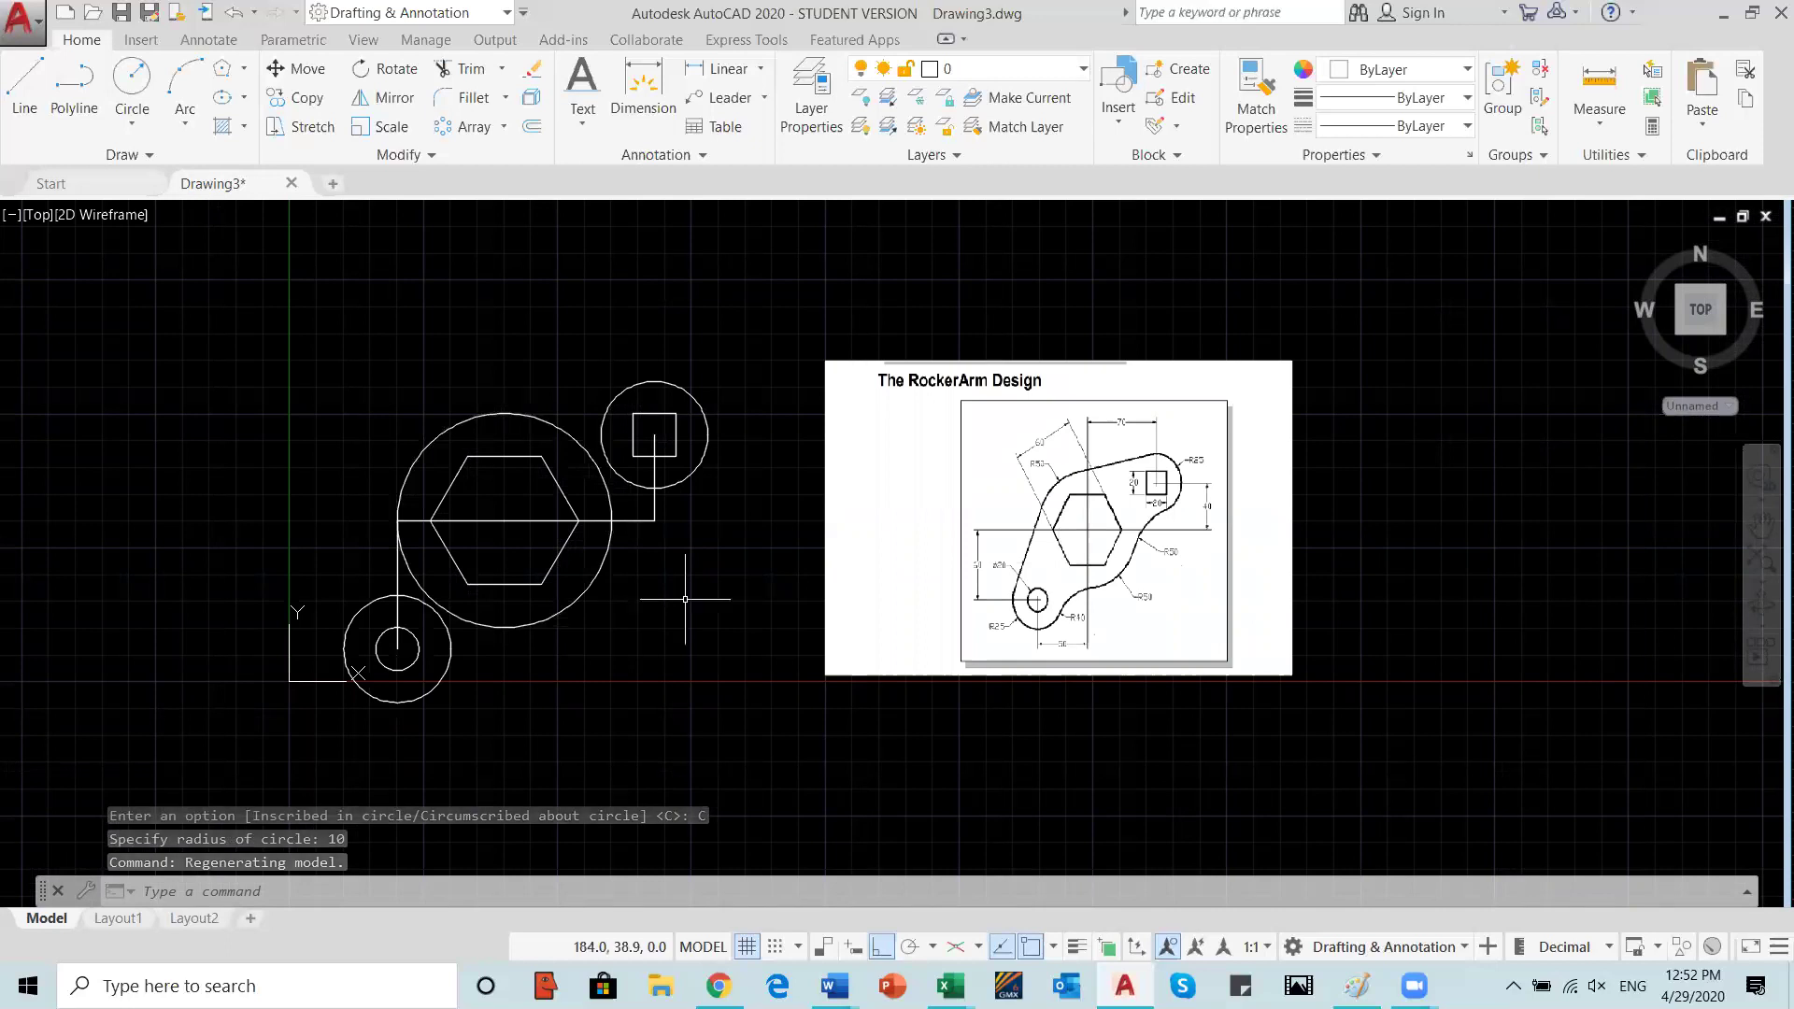
click(660, 531)
click(624, 509)
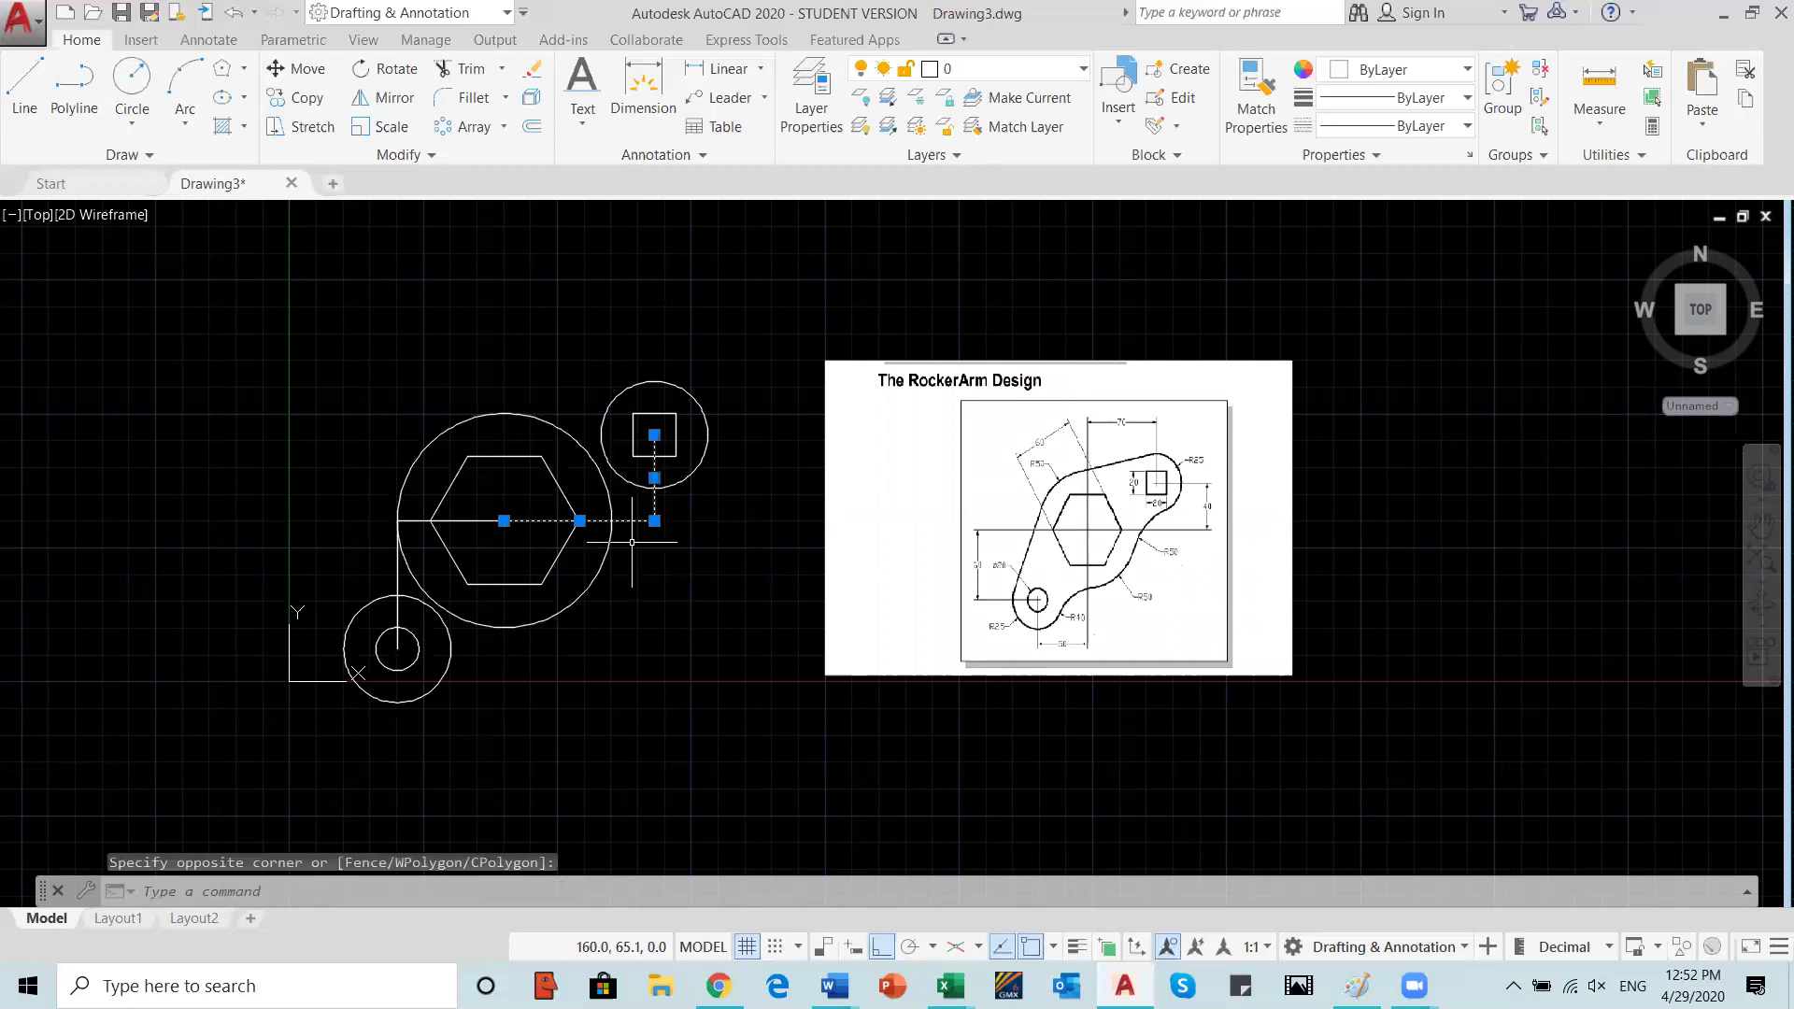
key(Delete)
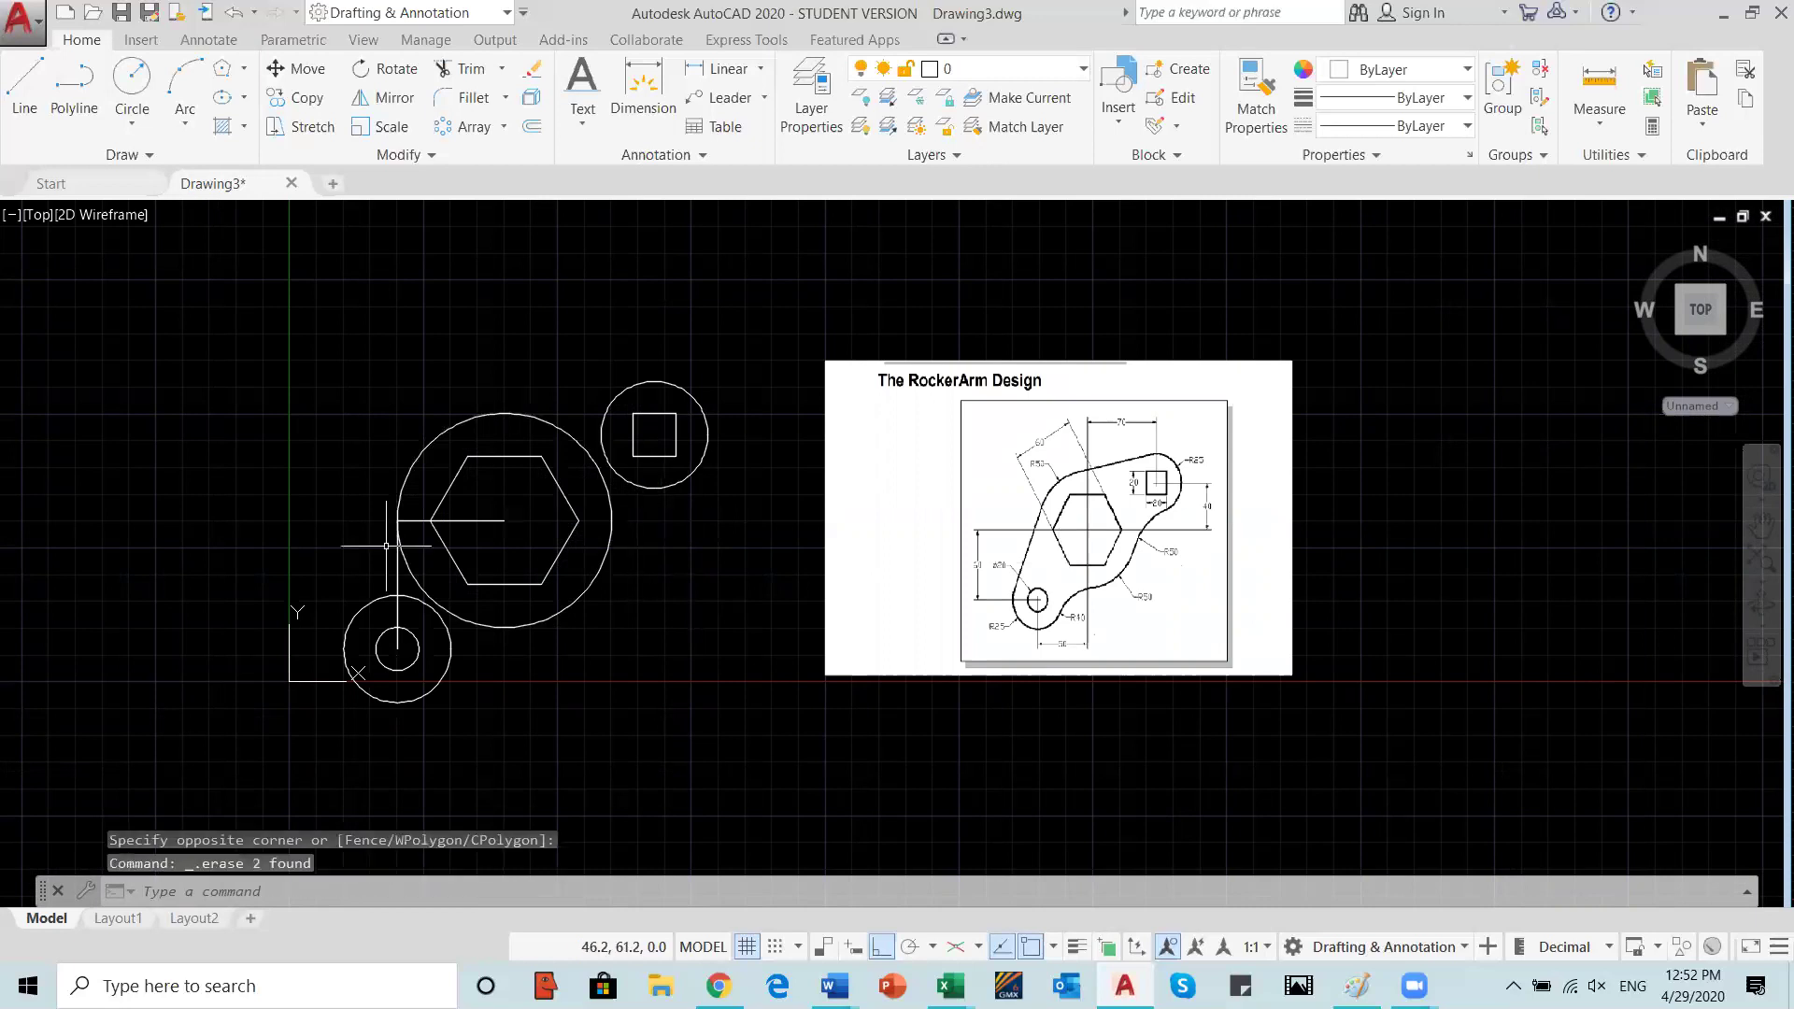
click(483, 509)
click(467, 536)
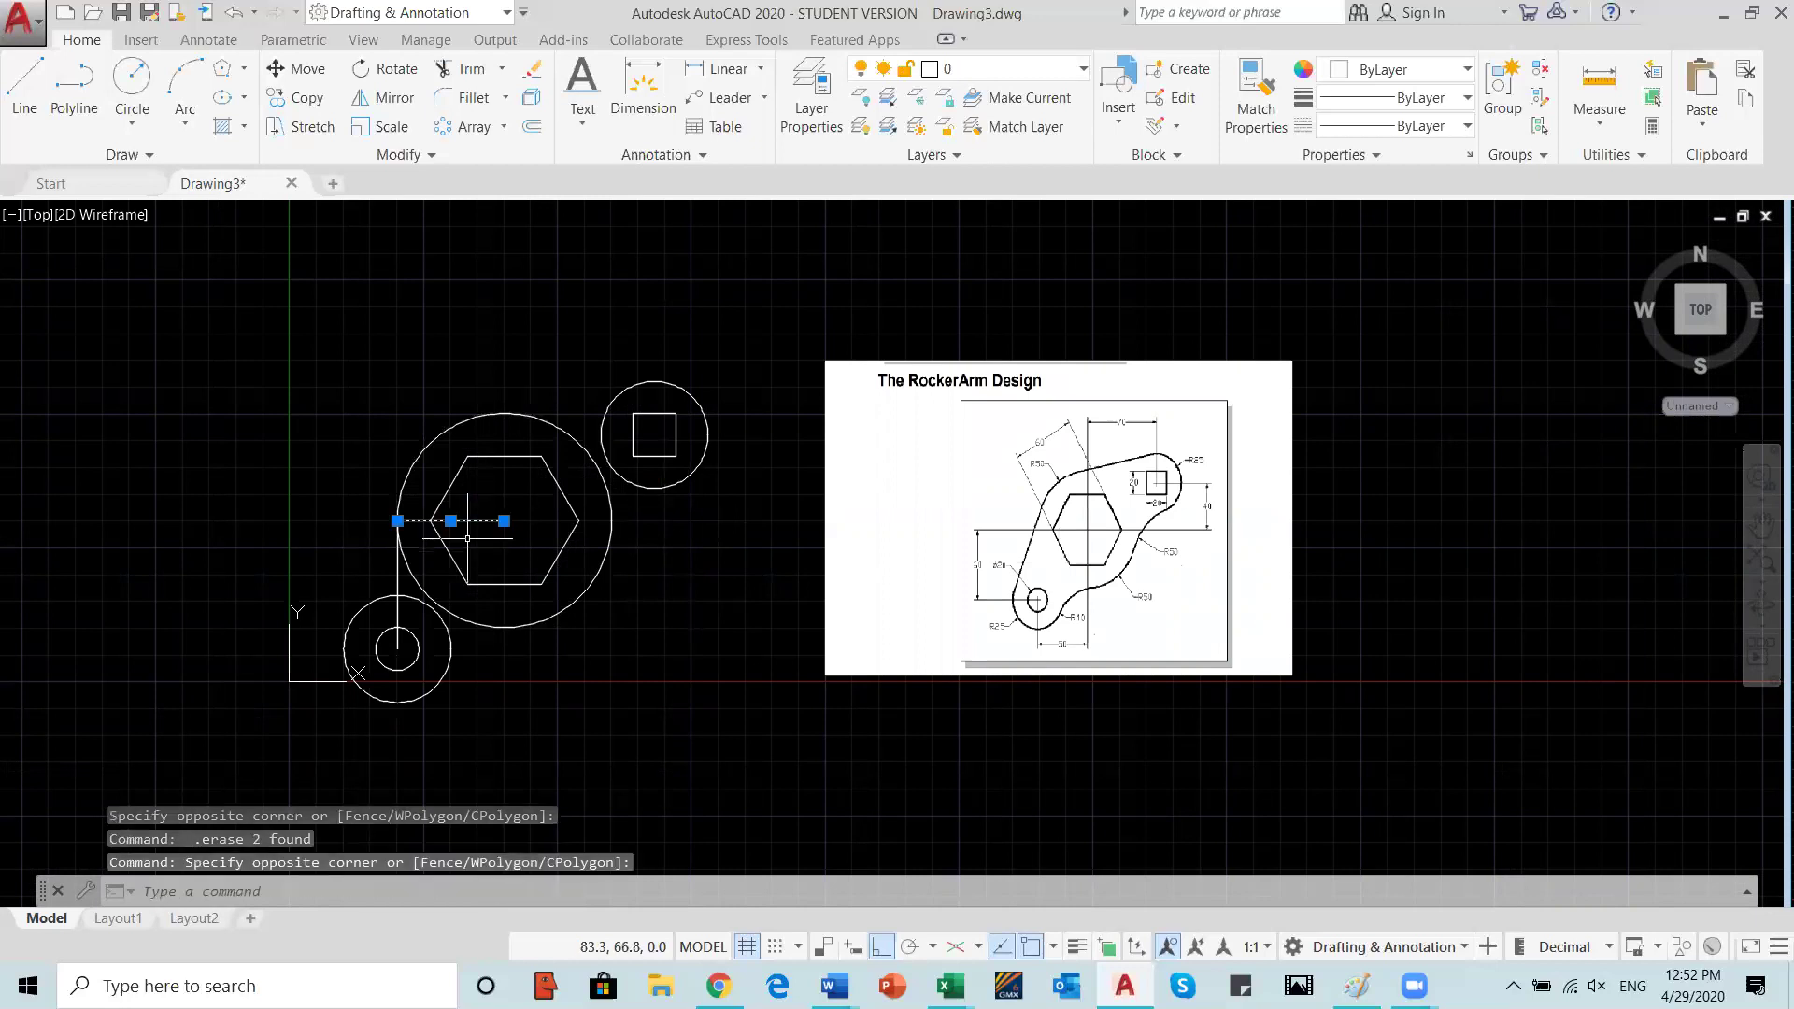
key(Delete)
click(398, 585)
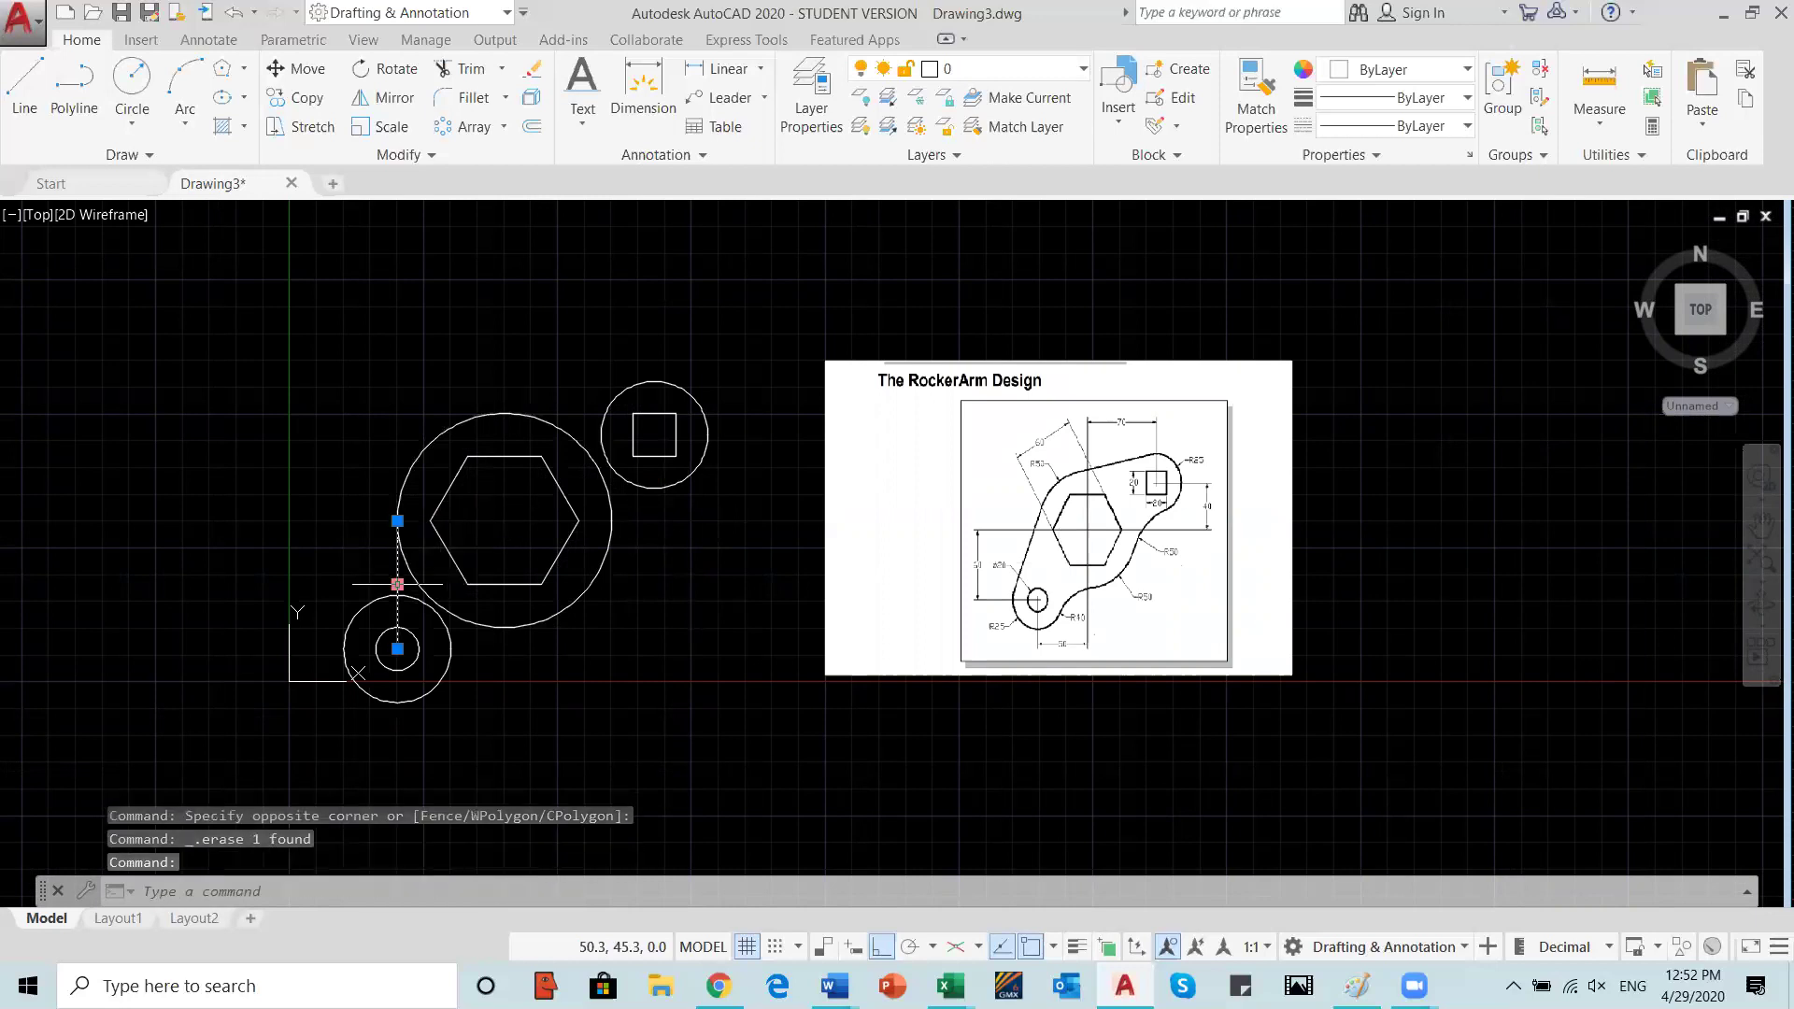
key(Delete)
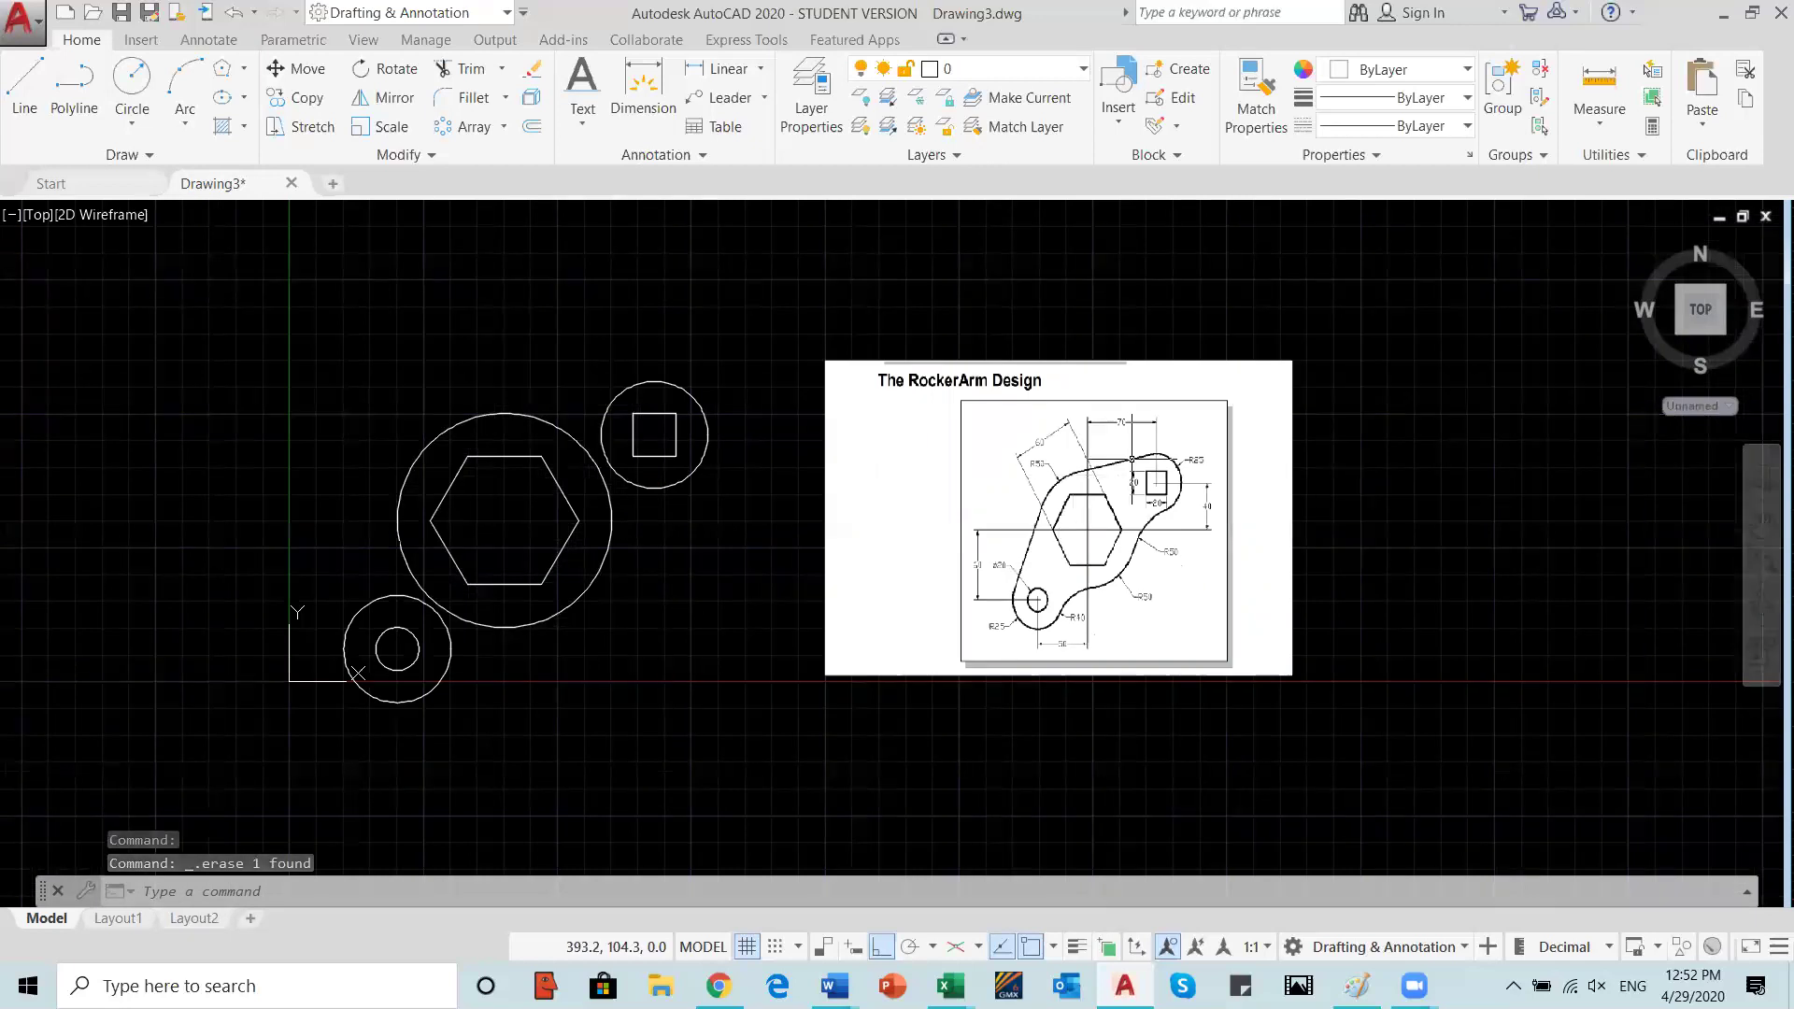
Step: Start the Line command and set the running object snaps to Tangent only, disabling Endpoint, Midpoint, Center and Perpendicular
scroll(942, 584, up, 2)
mouse_move(945, 580)
middle_down()
mouse_move(1134, 549)
mouse_move(1155, 562)
middle_up()
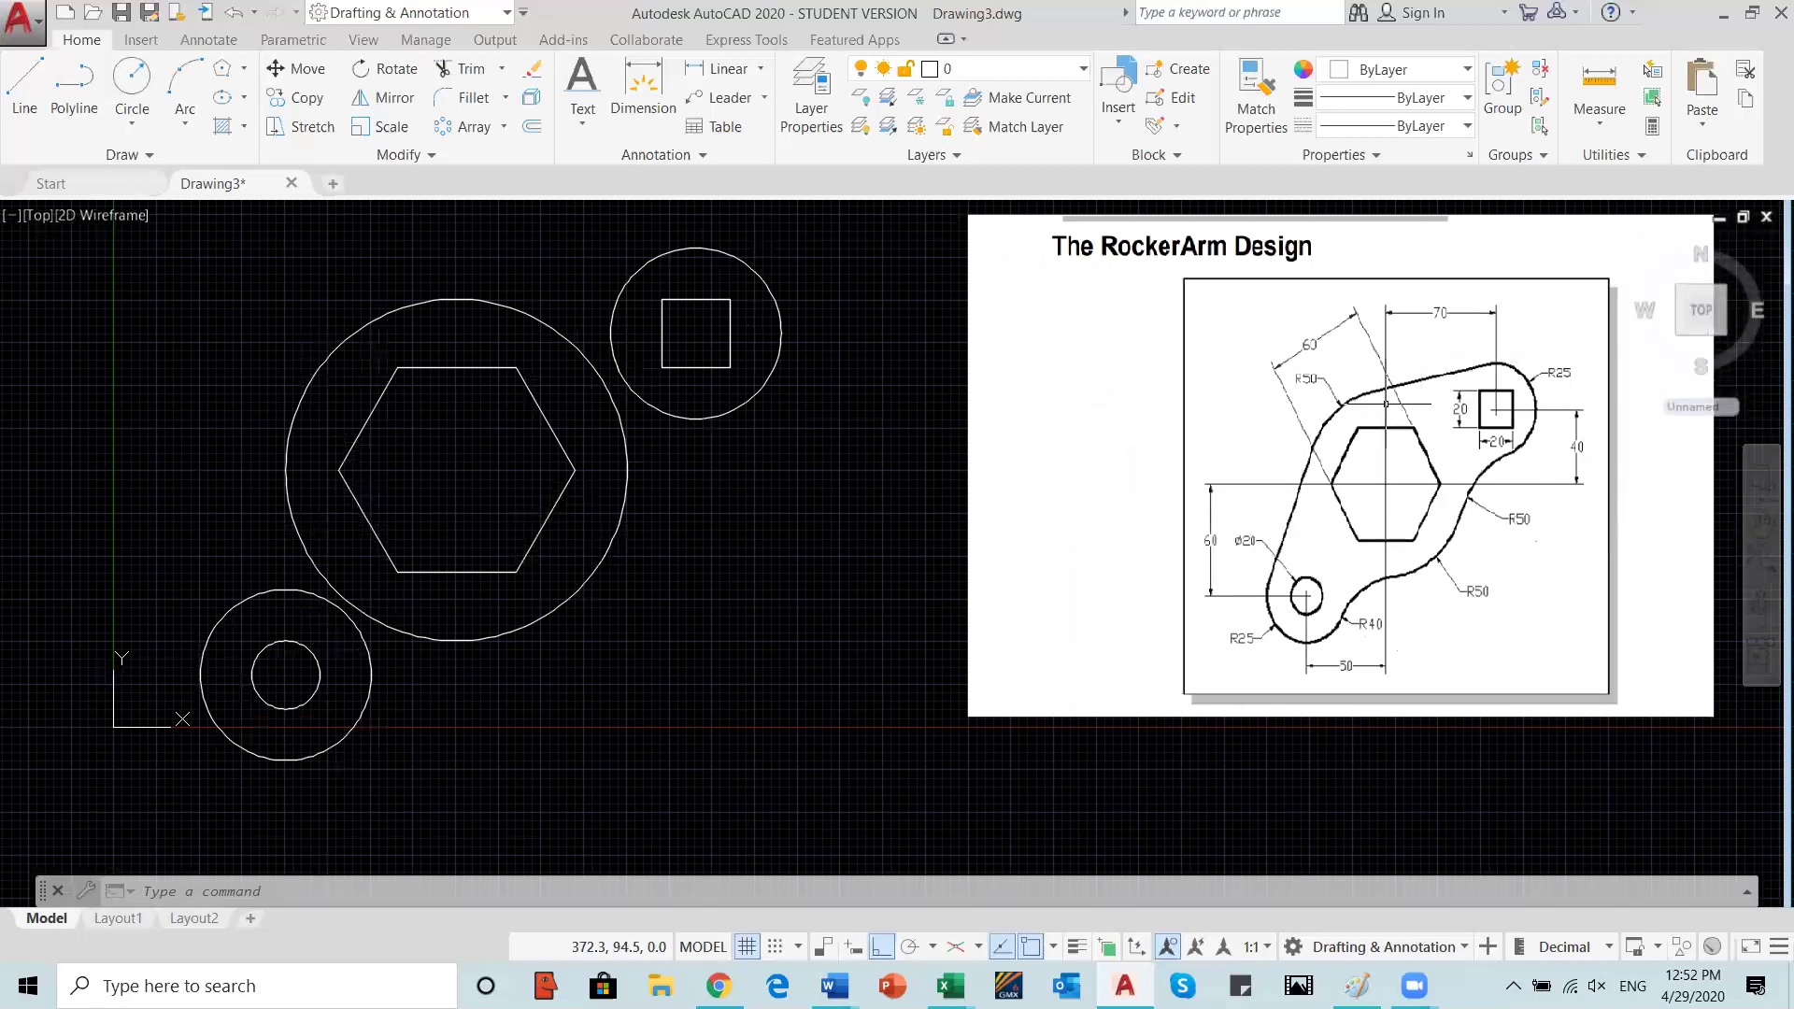
click(24, 91)
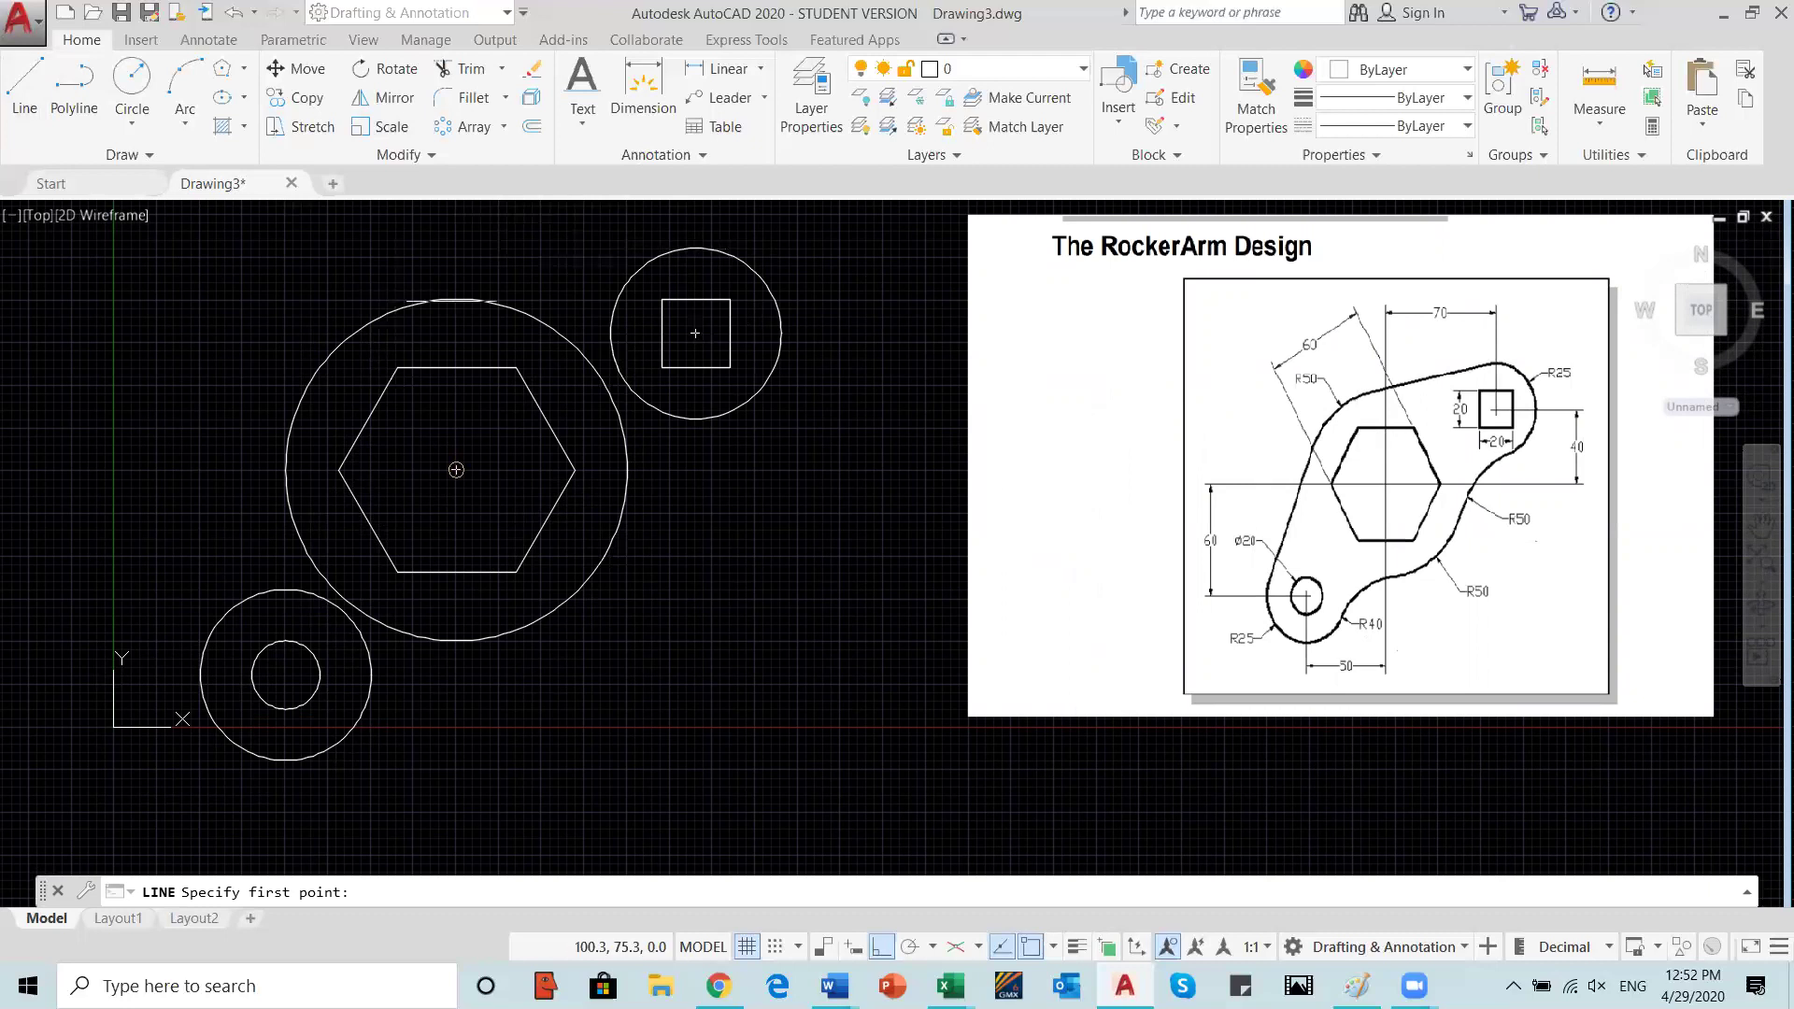
click(1052, 949)
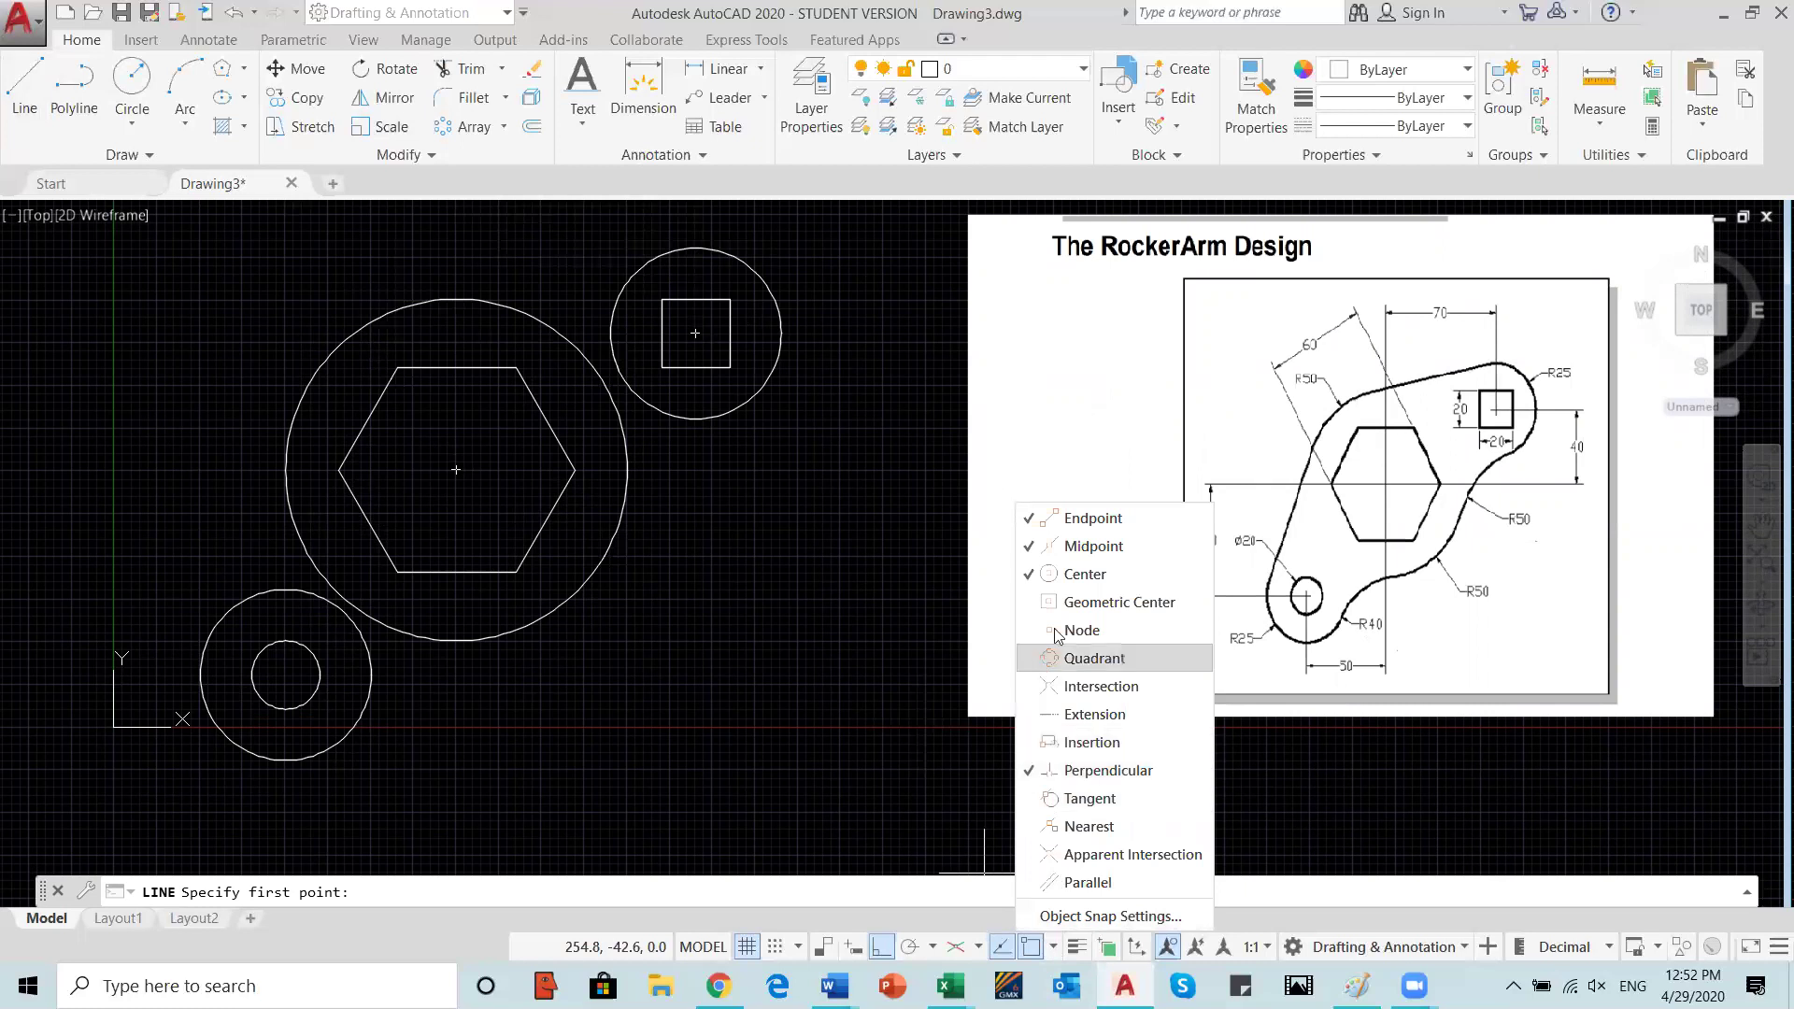
click(1029, 518)
click(1029, 546)
click(1029, 574)
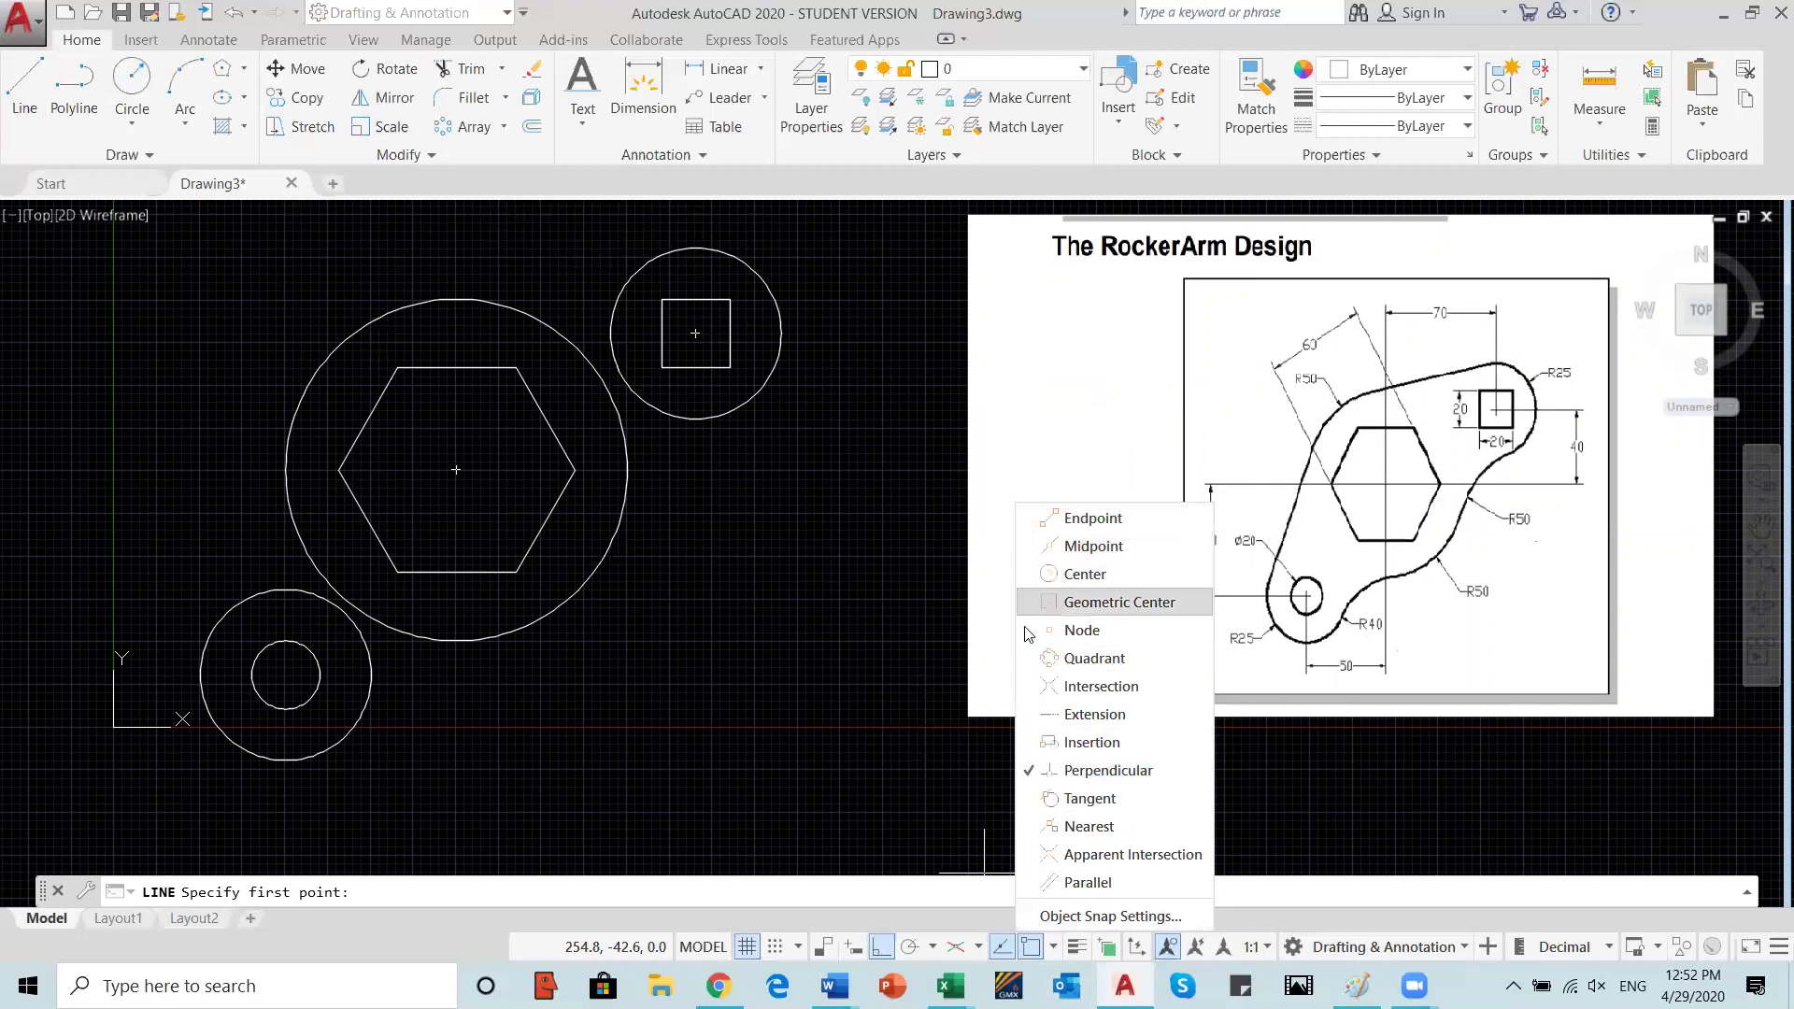
click(1030, 771)
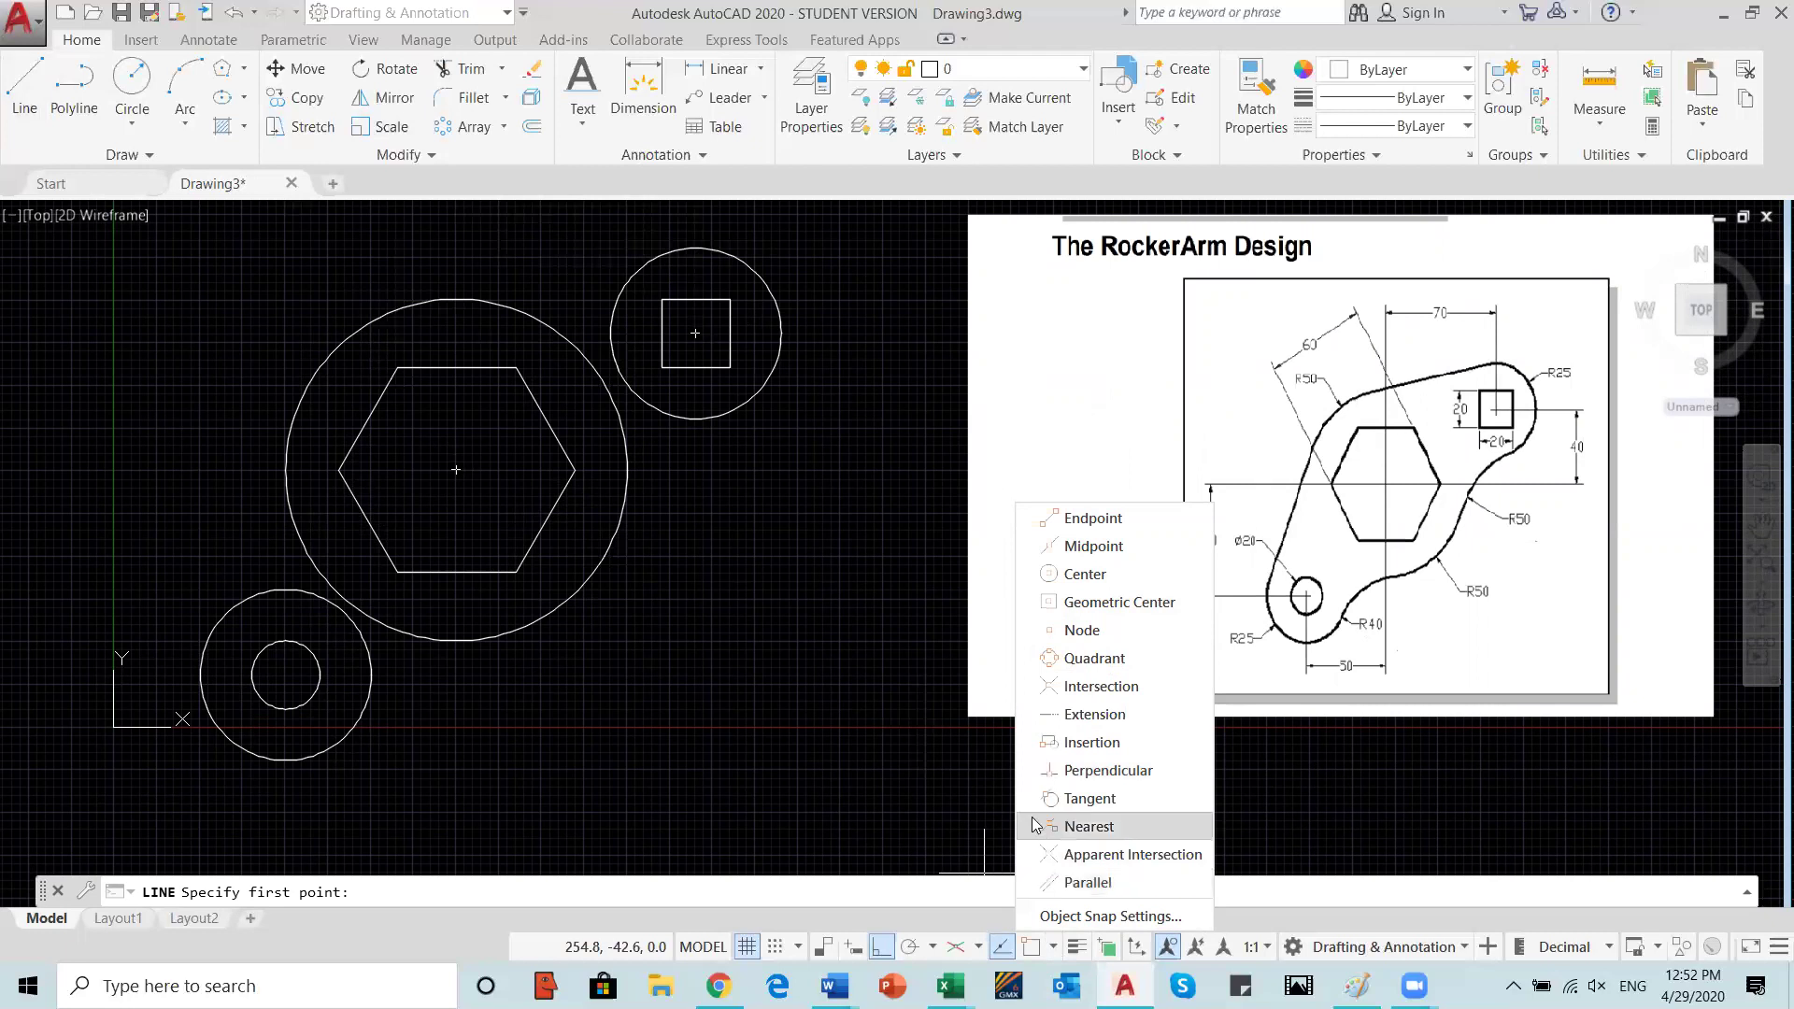
click(1034, 803)
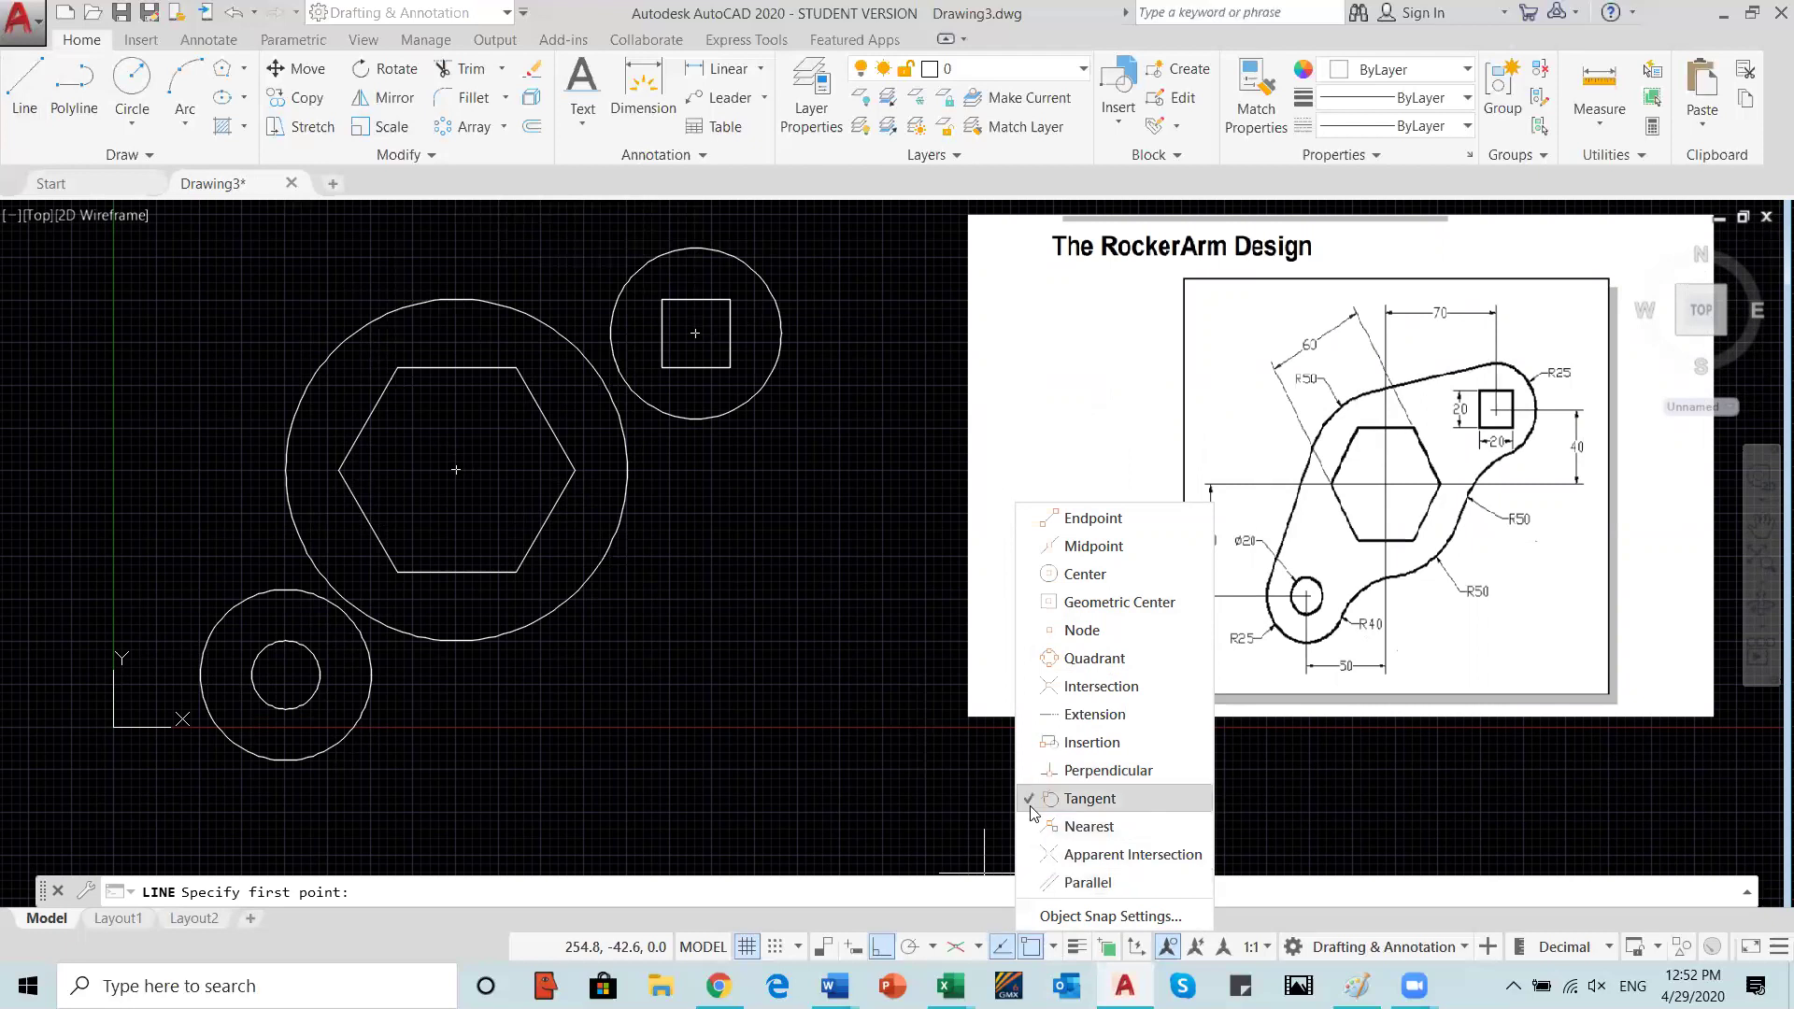
click(931, 648)
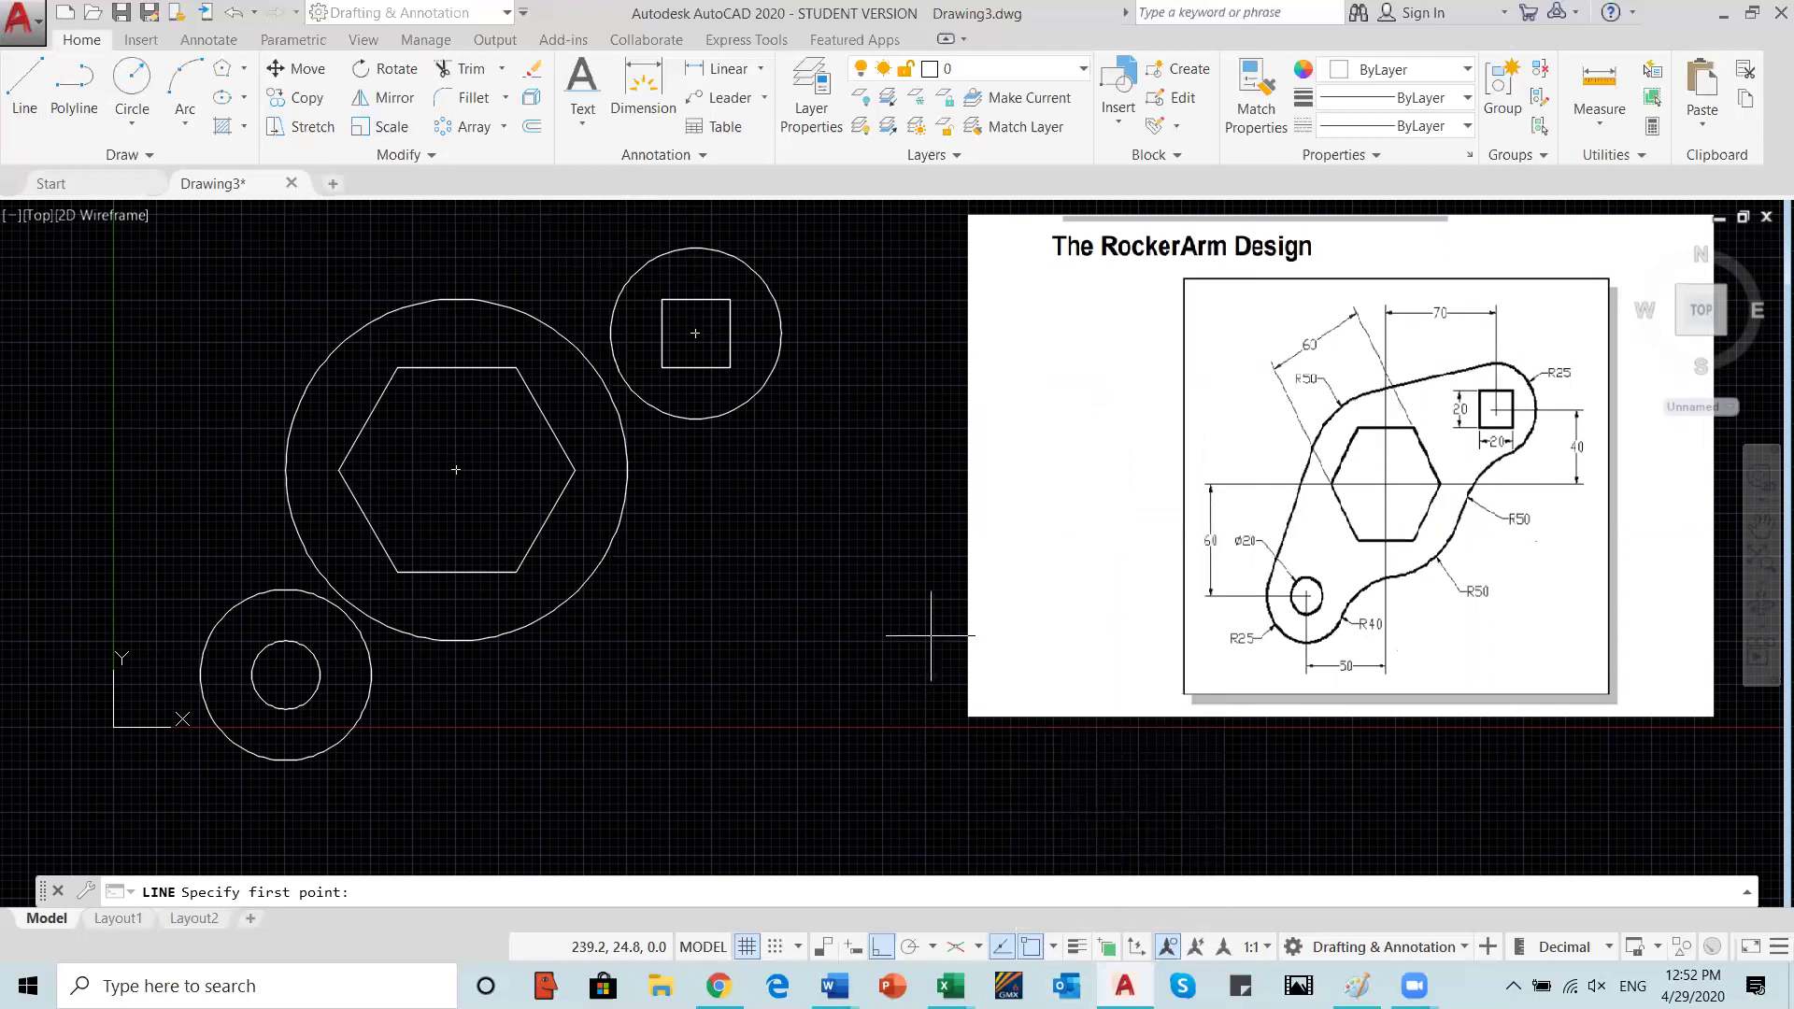
Step: Draw two tangent lines along the upper-left side, joining the large circle to the upper-right circle and to the lower-left outer circle
click(687, 247)
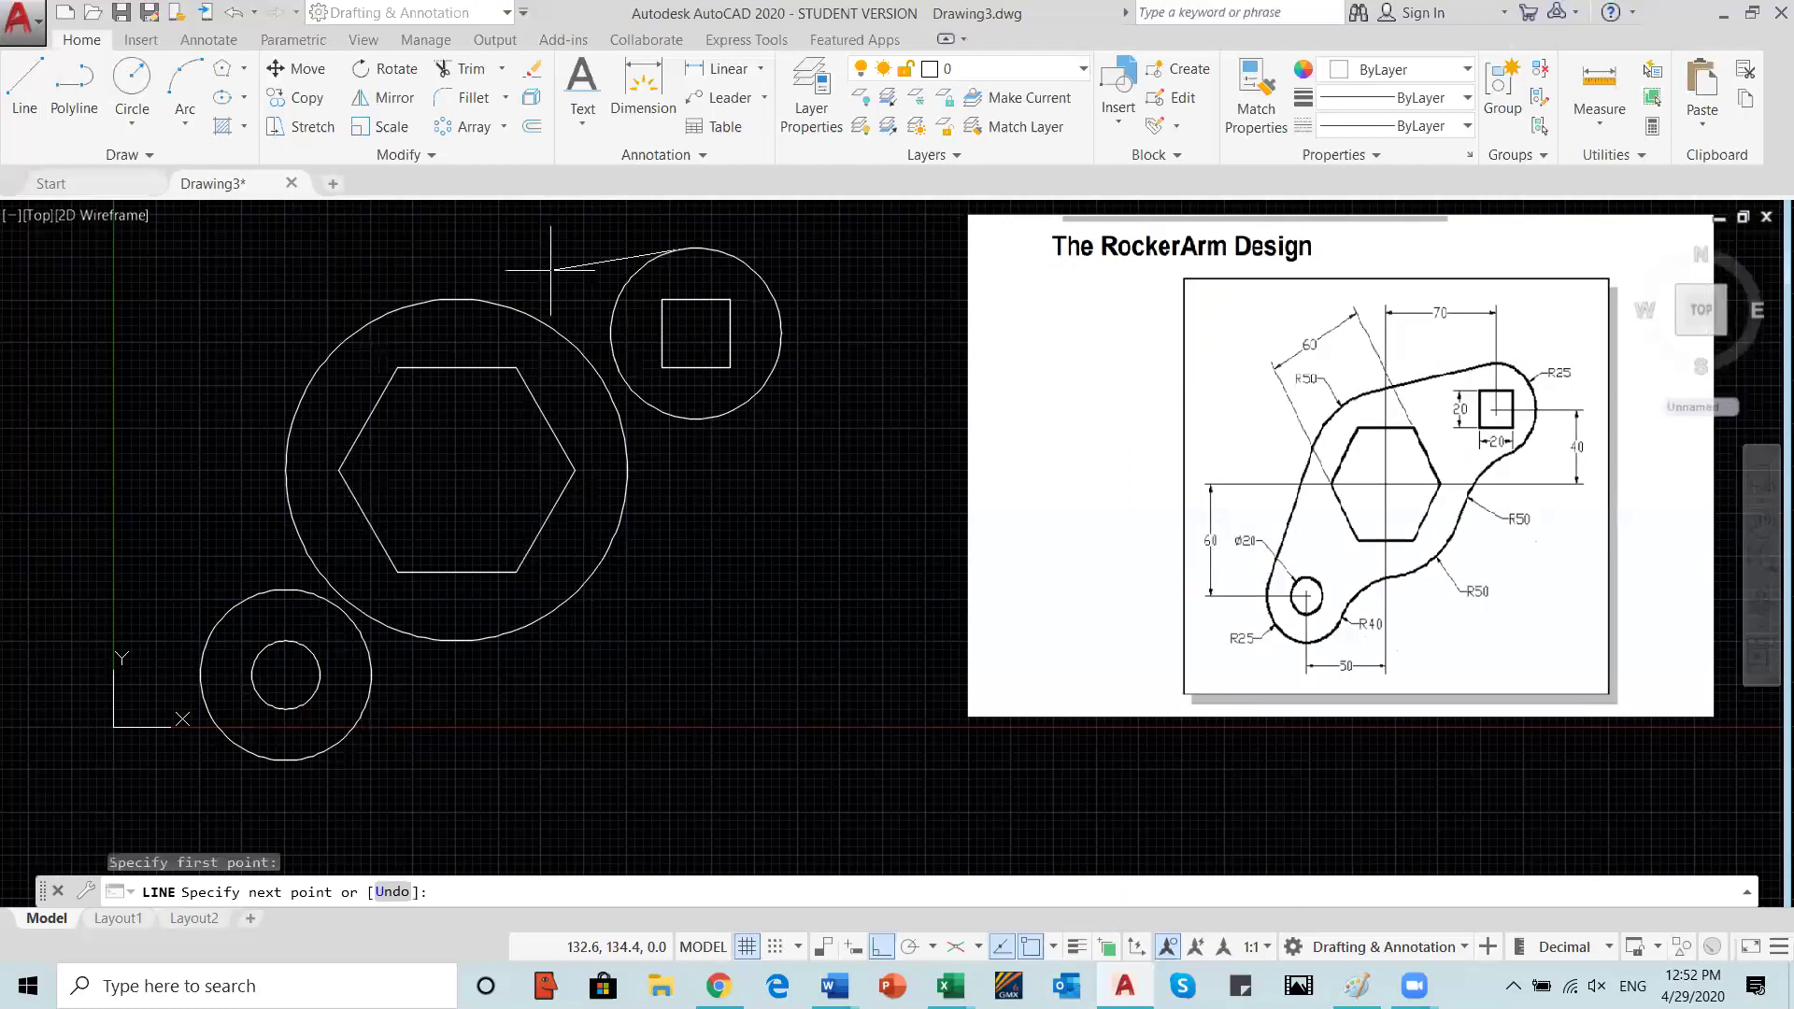
click(418, 302)
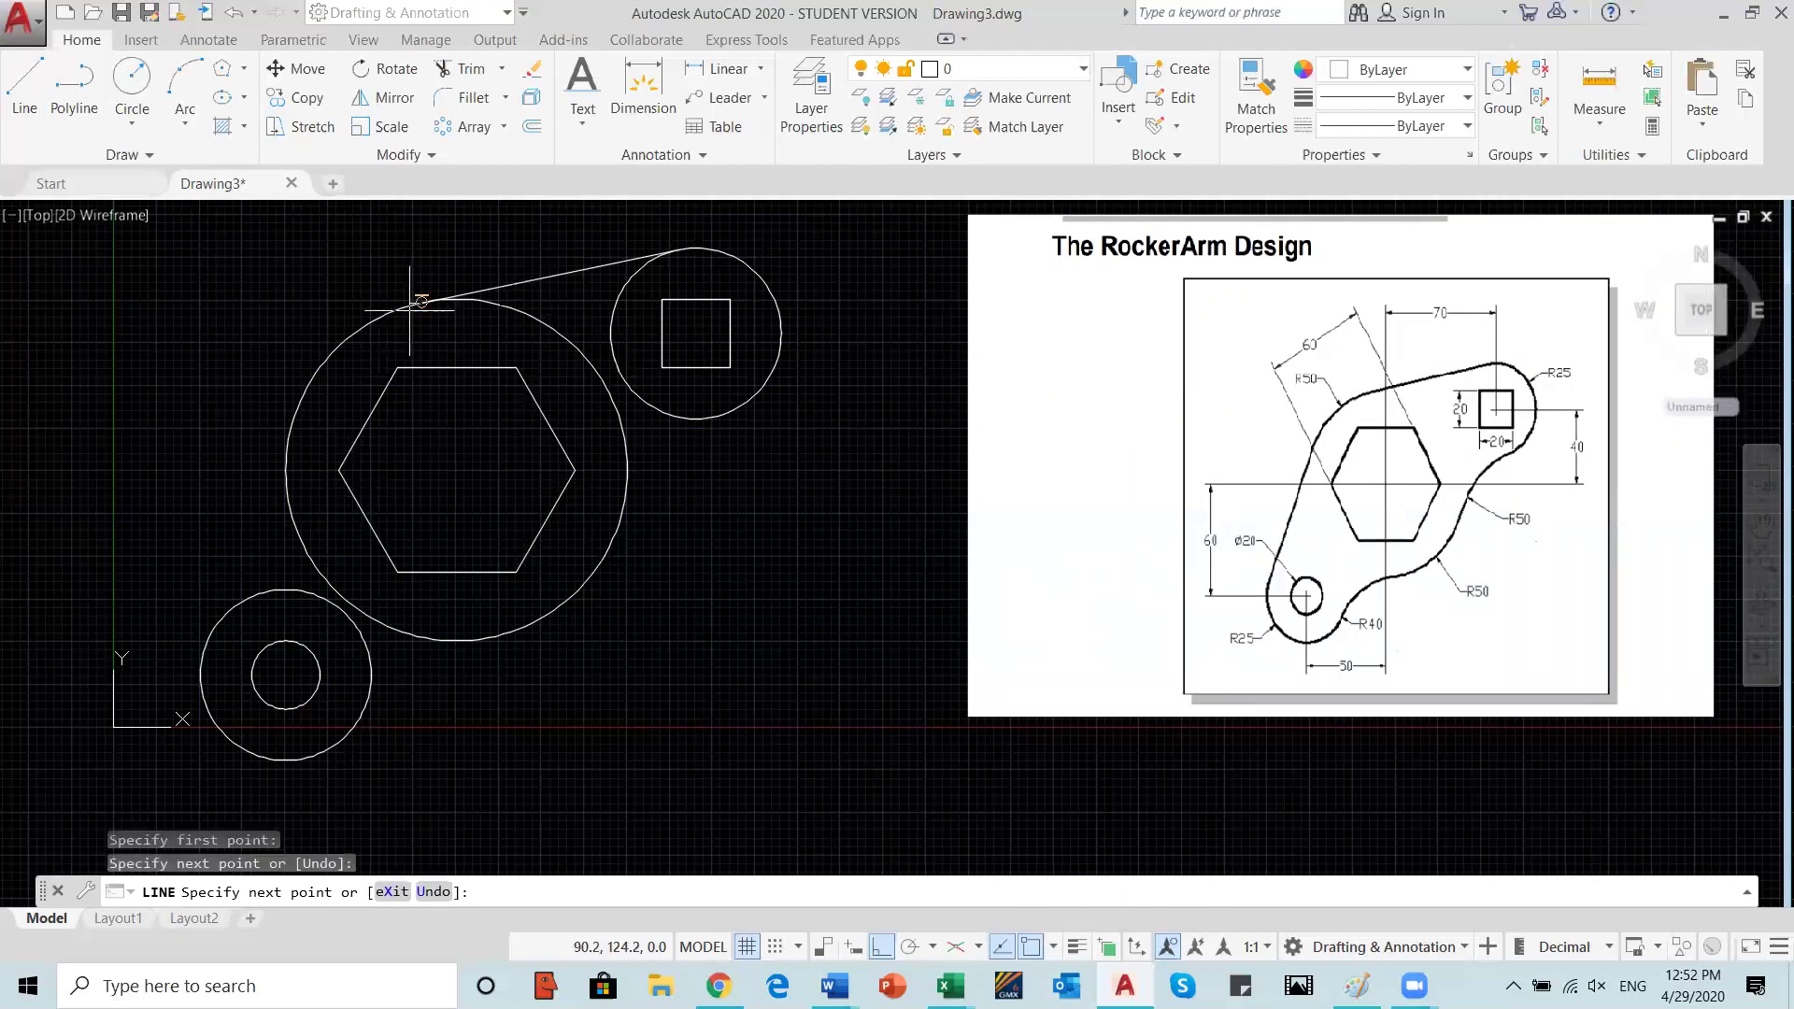
key(Return)
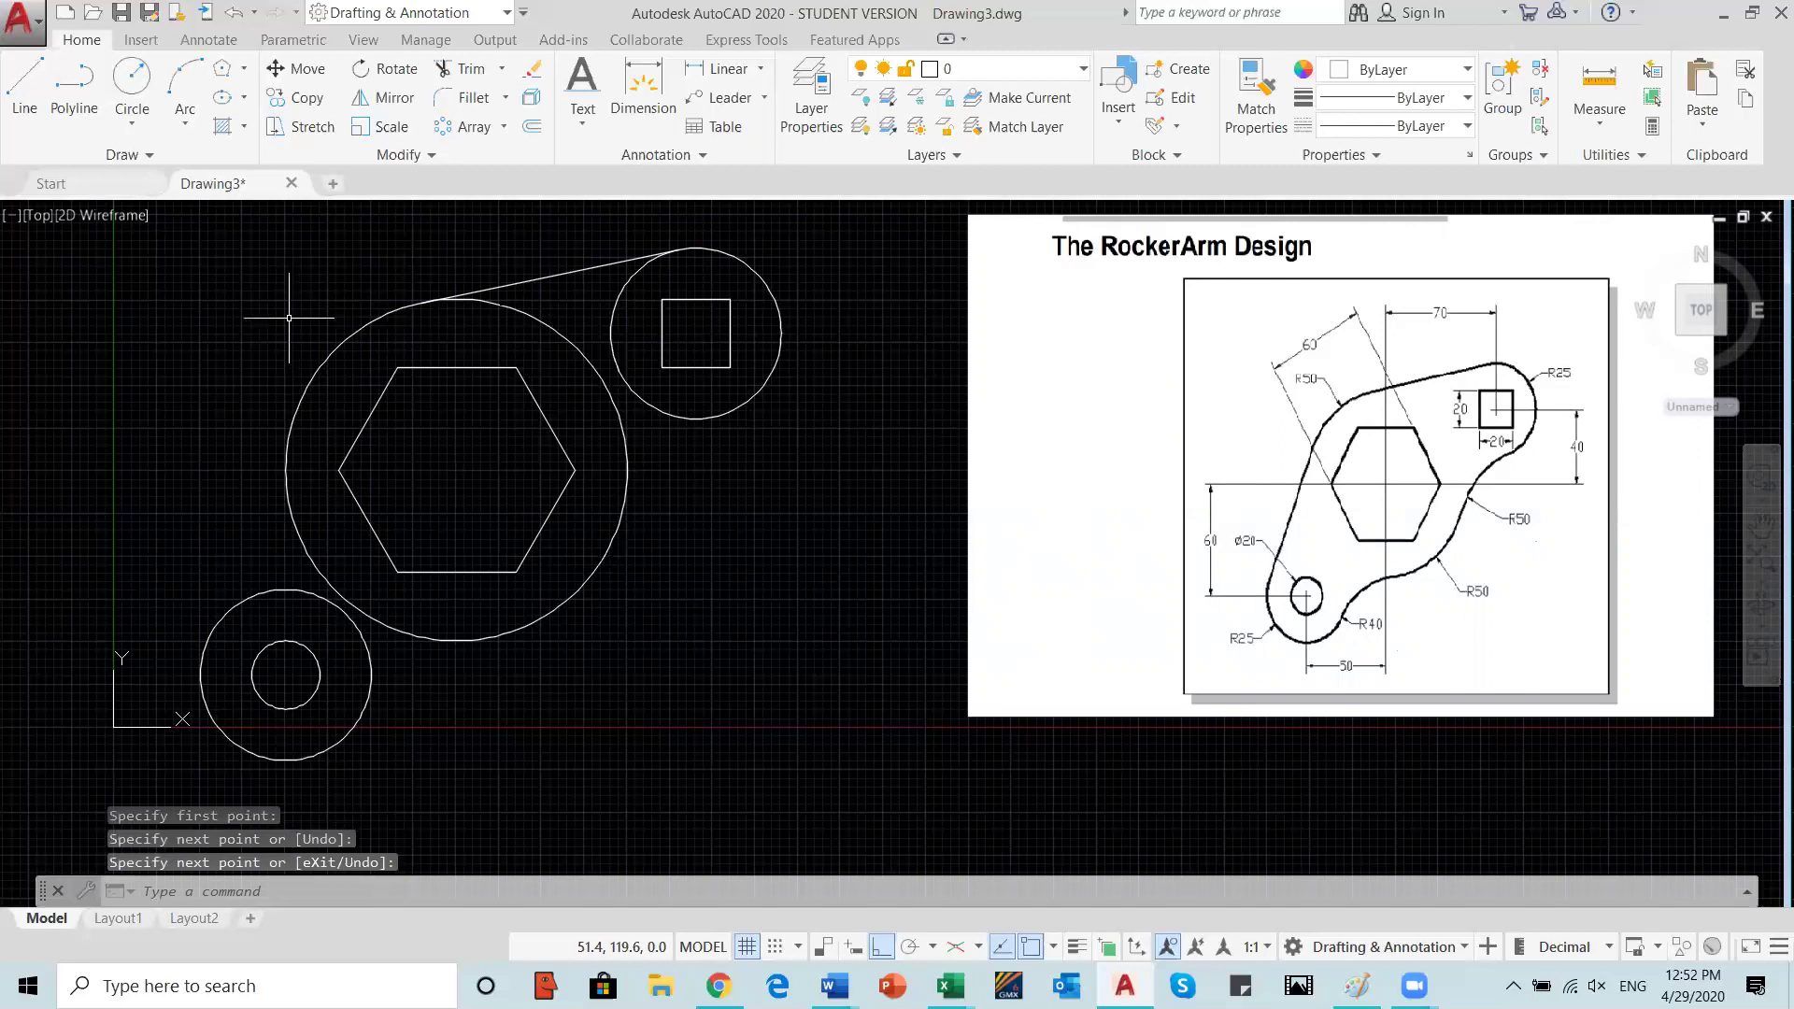
key(Return)
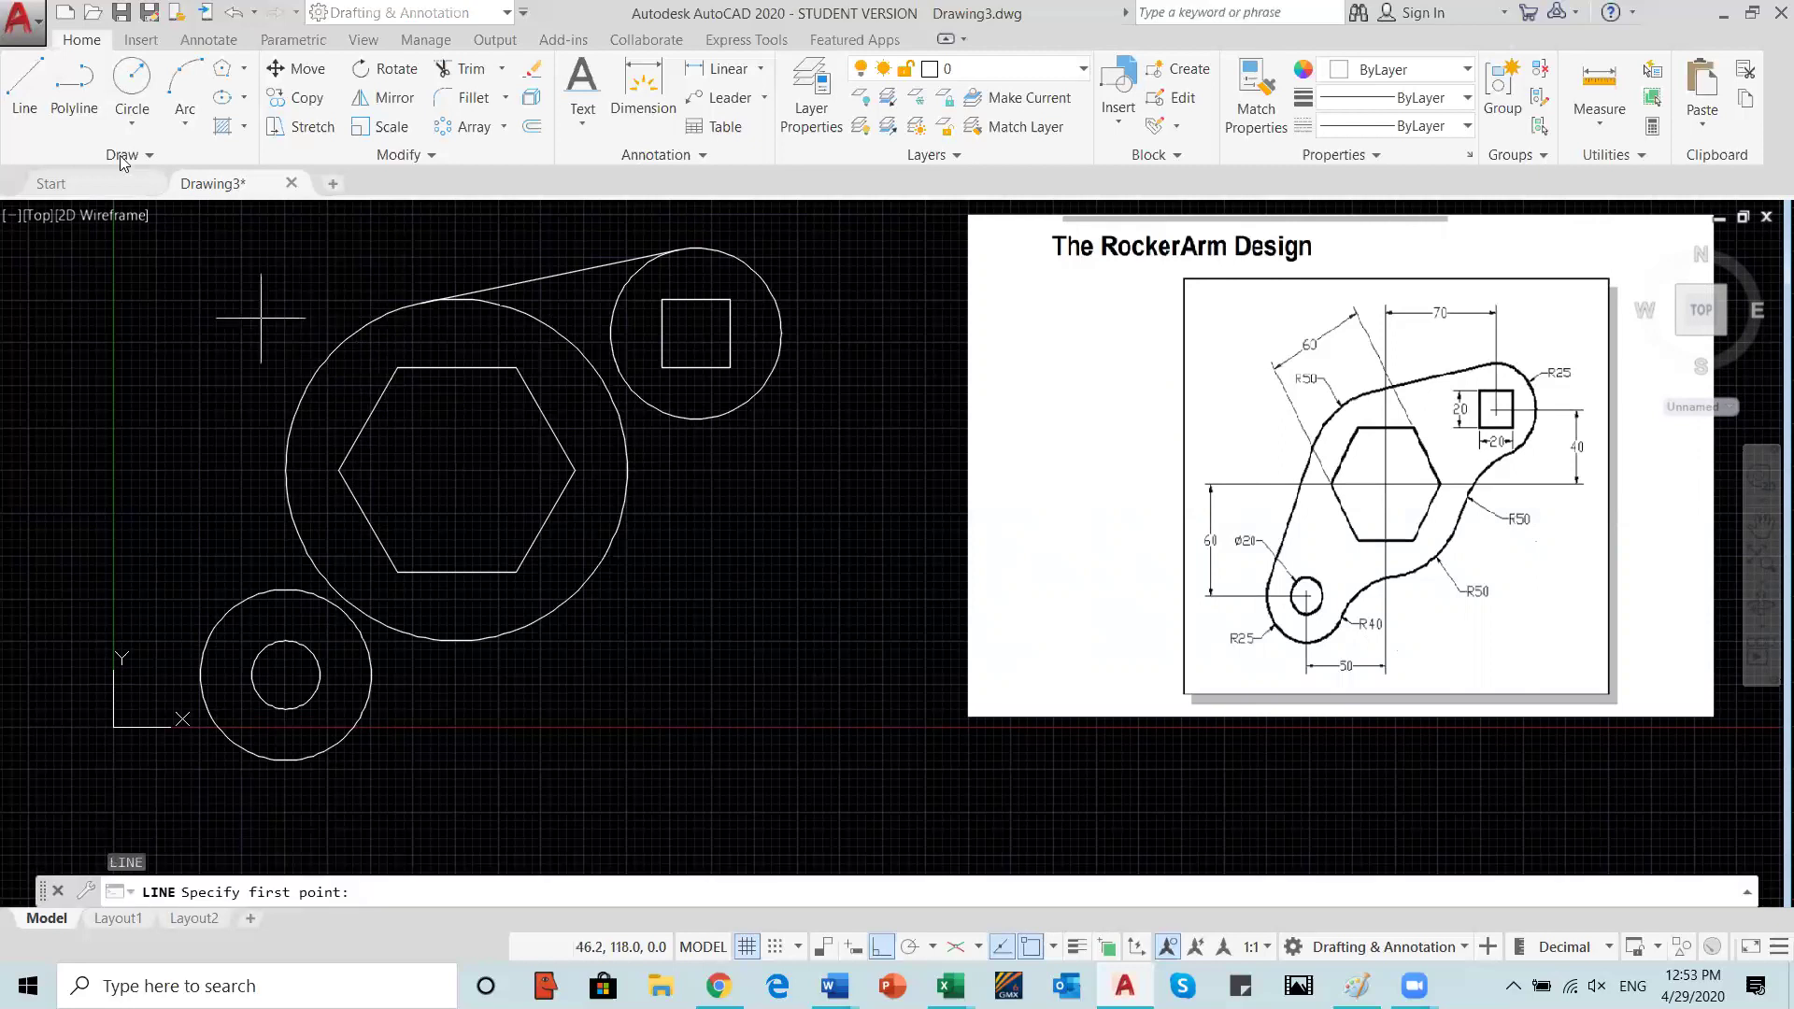
click(319, 366)
click(218, 629)
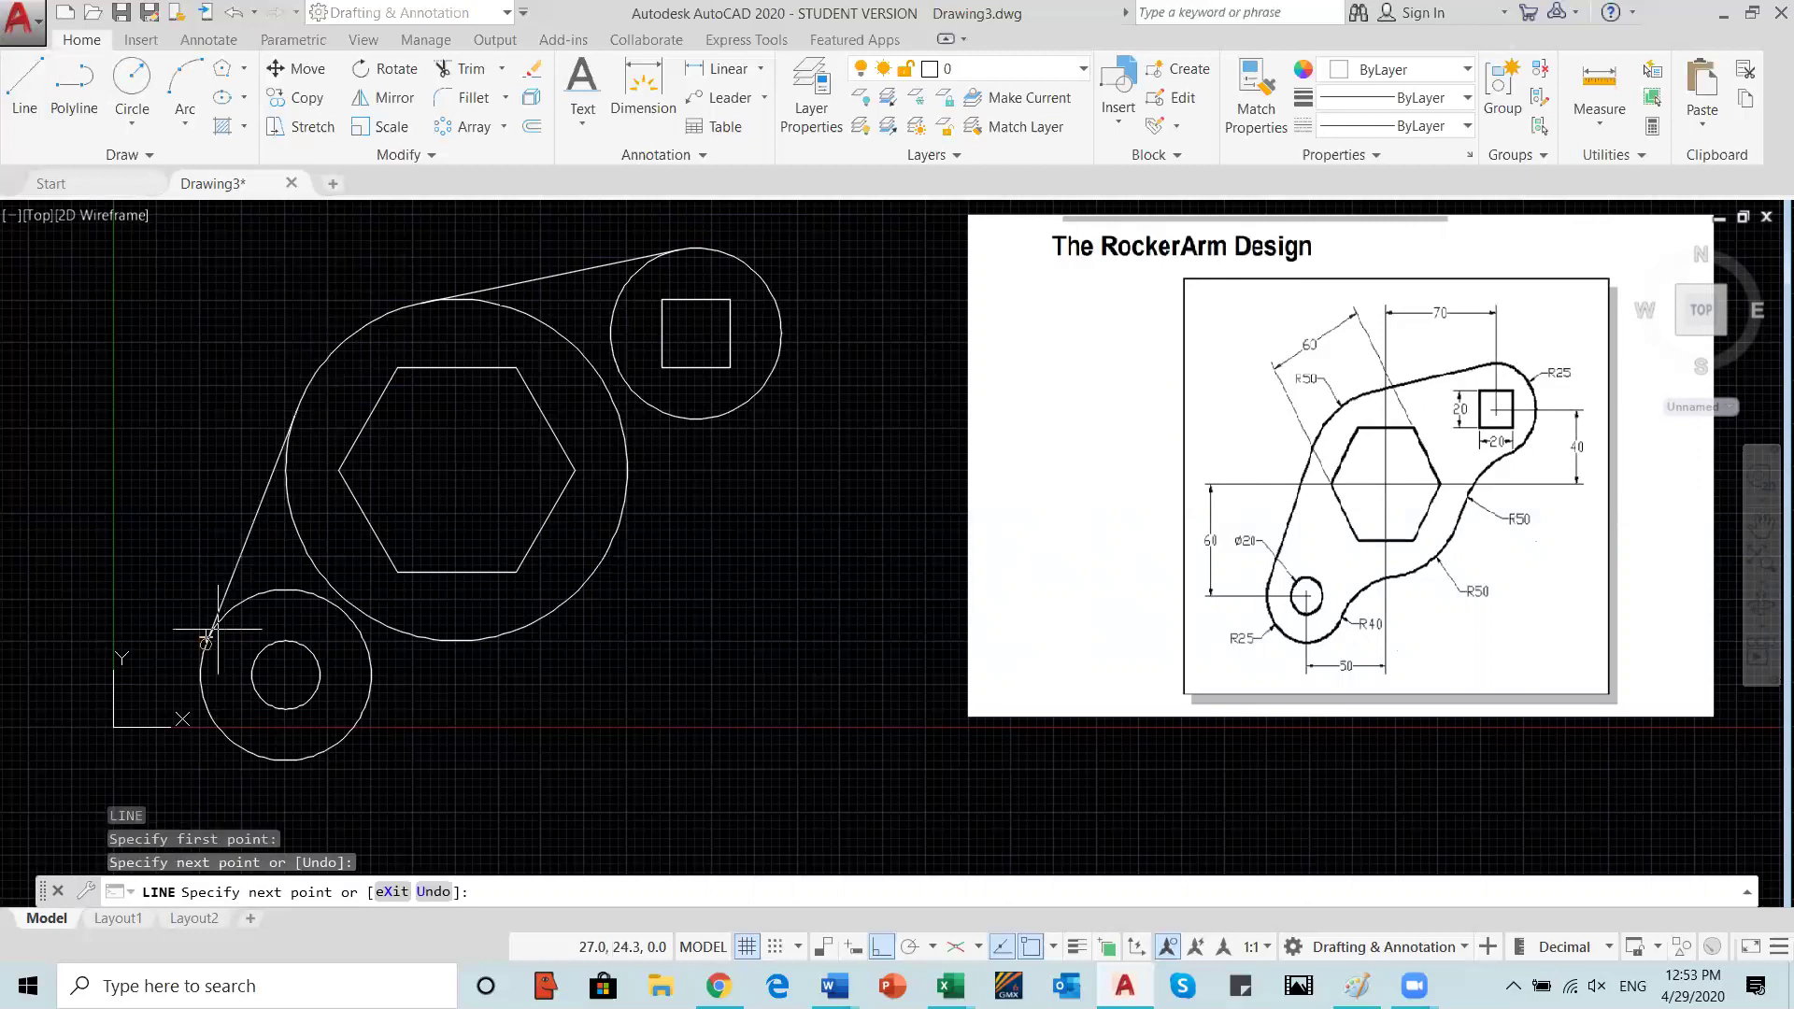
key(Return)
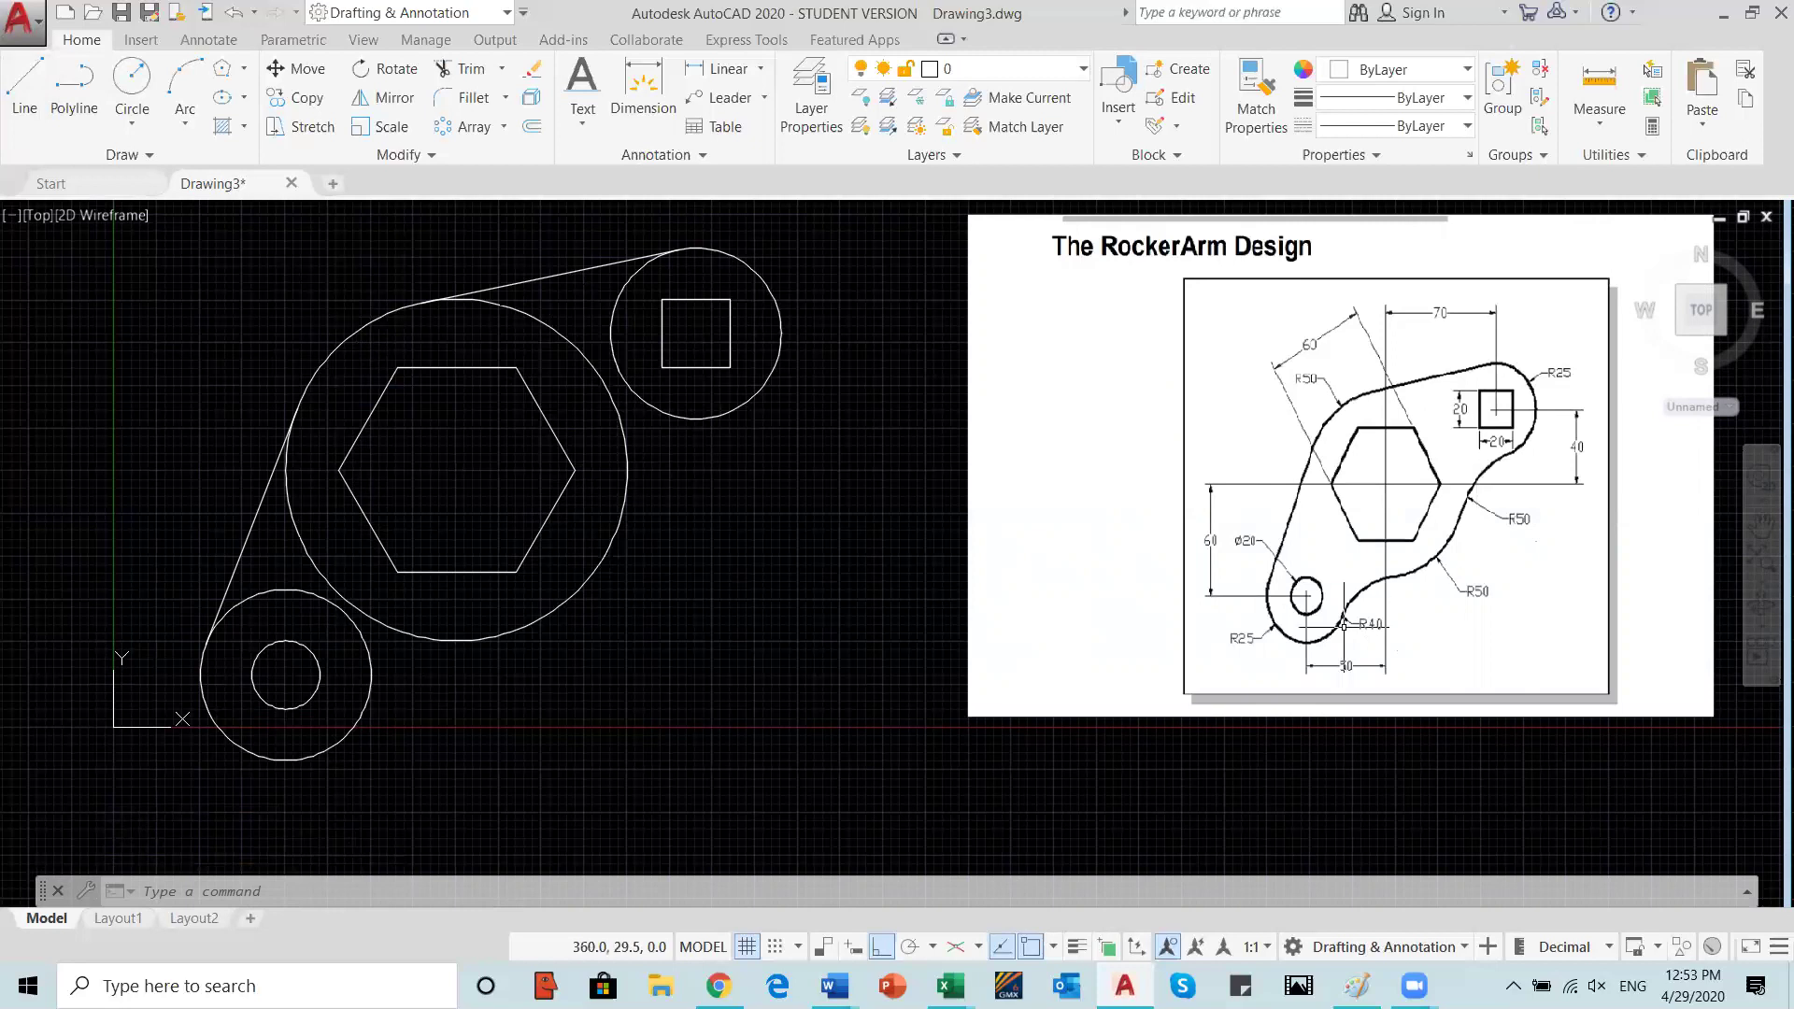
Step: Fillet the underside of the upper-right circle to the right side of the large circle with a radius of 50
click(468, 99)
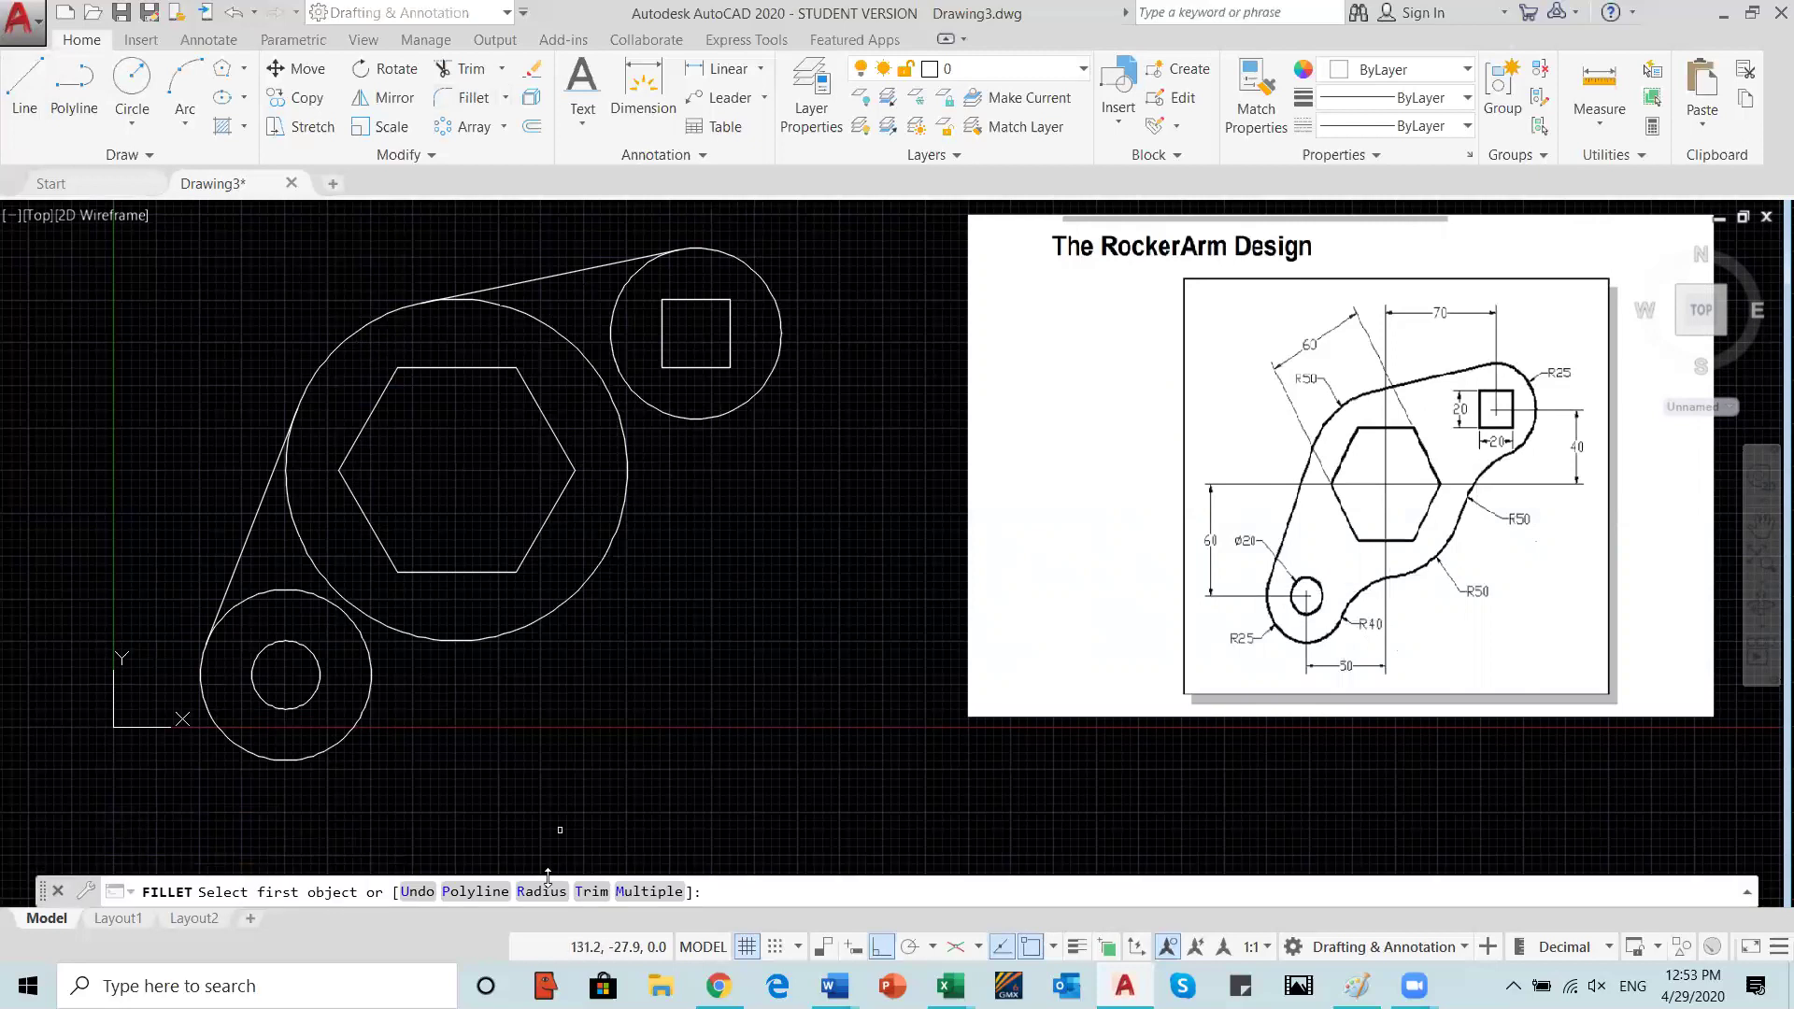
click(542, 892)
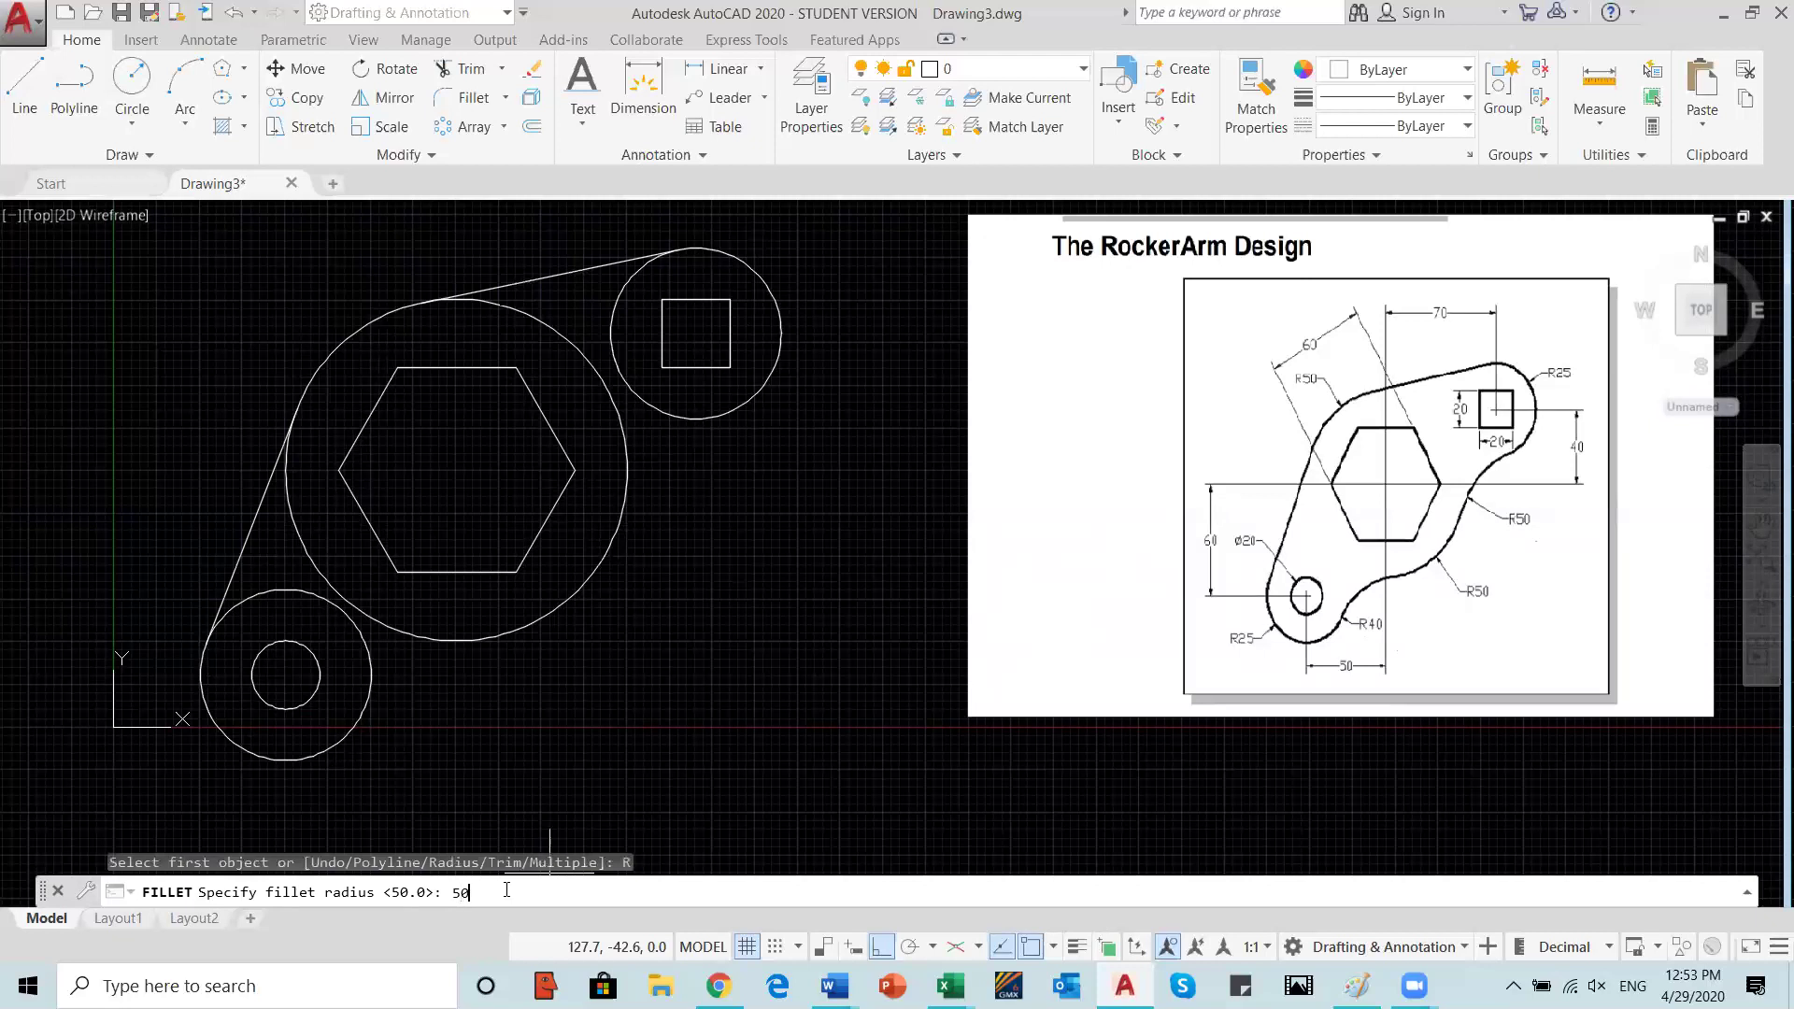
text(50)
key(Return)
click(699, 420)
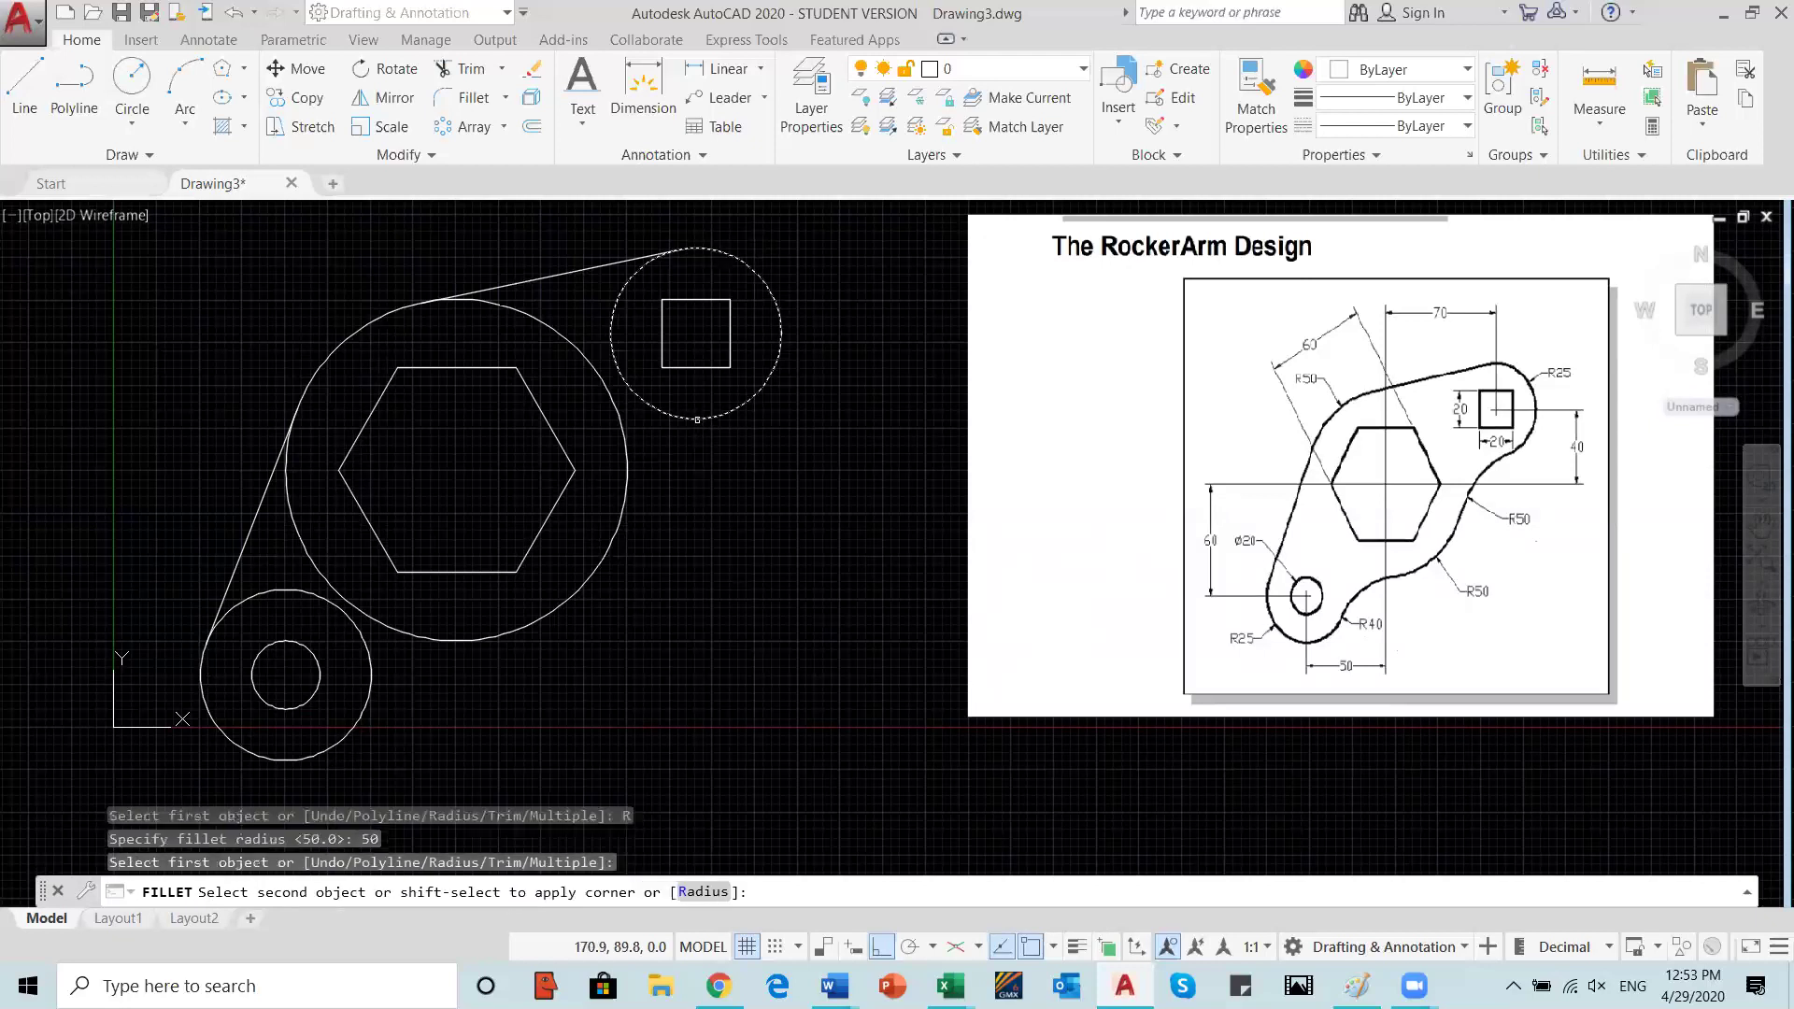
click(624, 471)
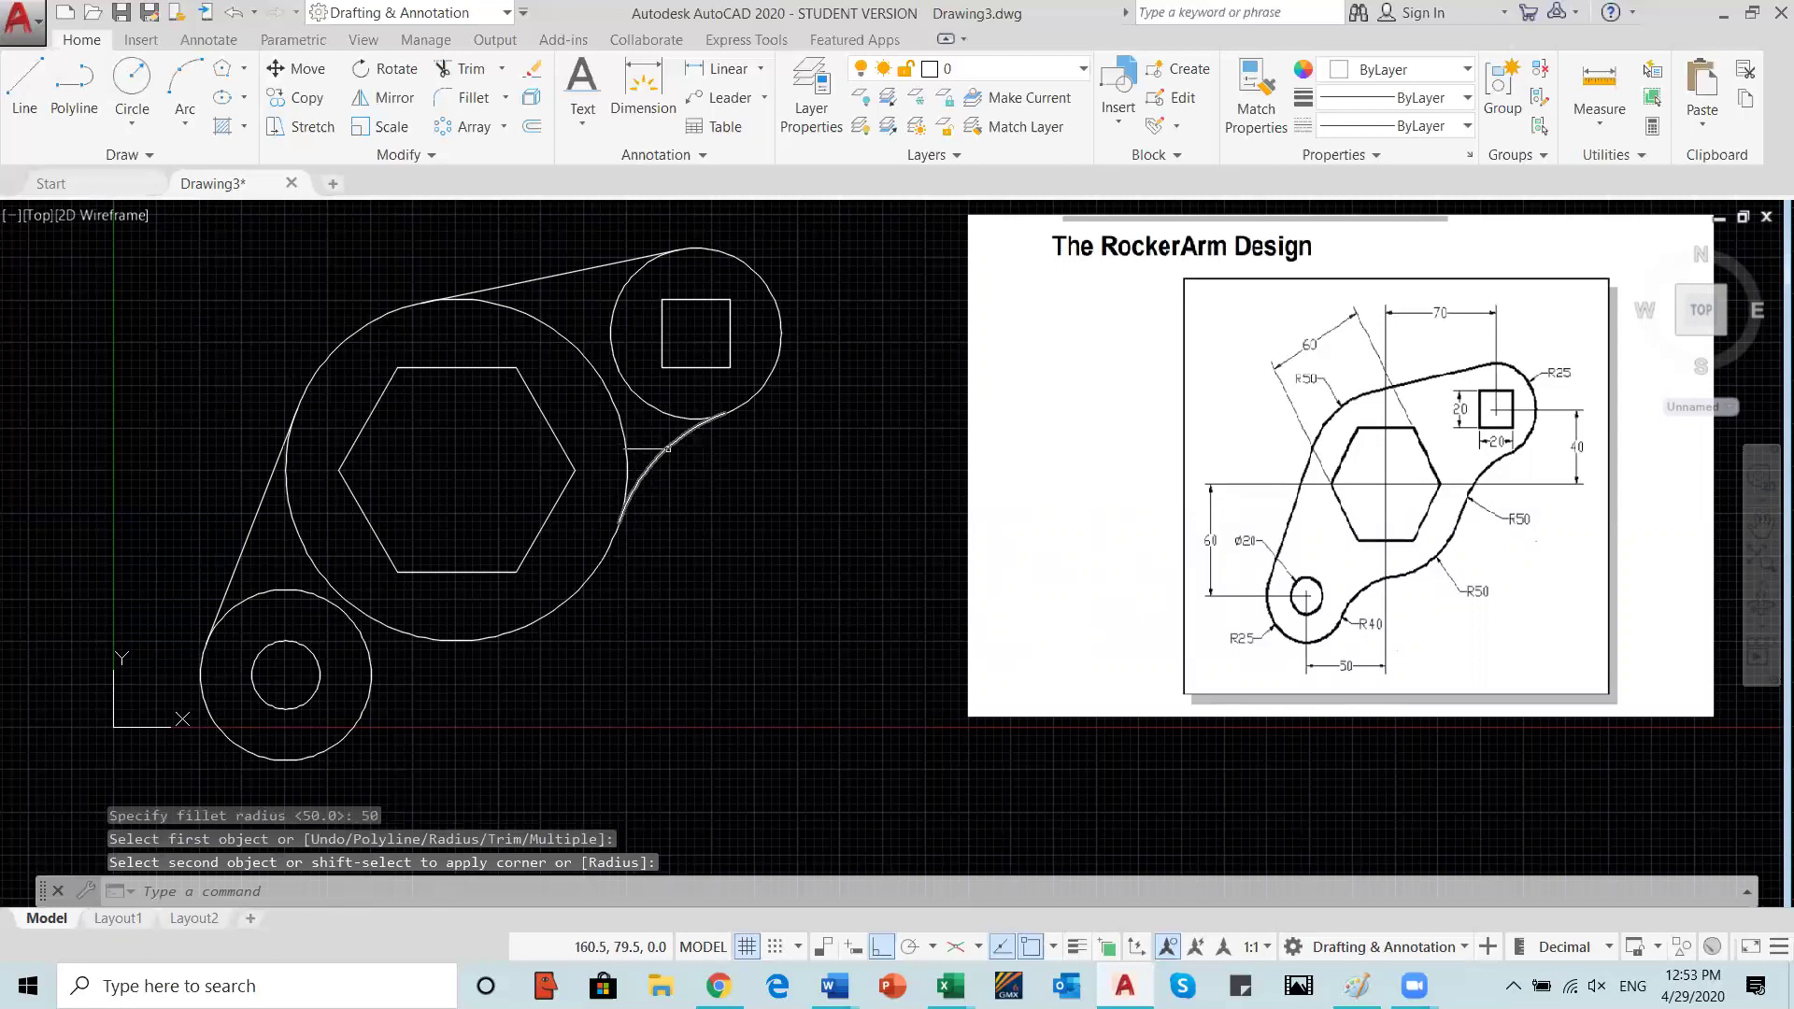
Step: Fillet the bottom of the large circle to the right side of the lower-left outer circle, keeping the radius of 50
click(467, 99)
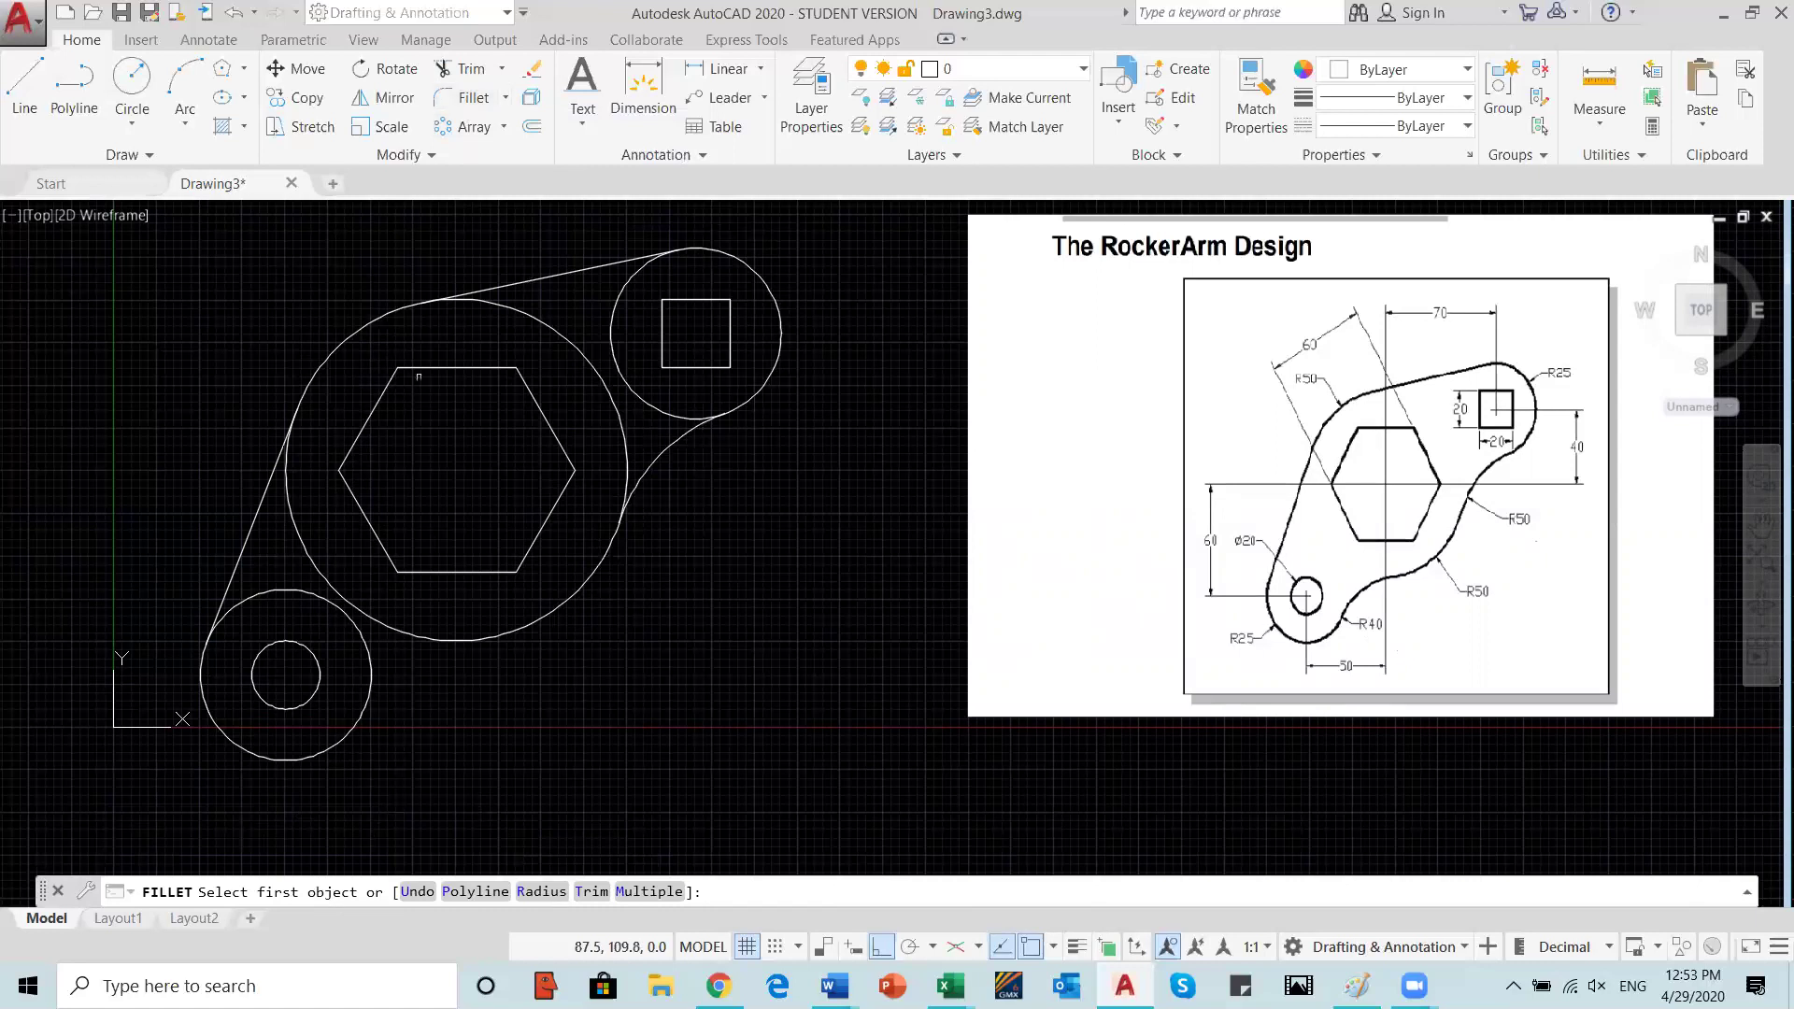
click(542, 891)
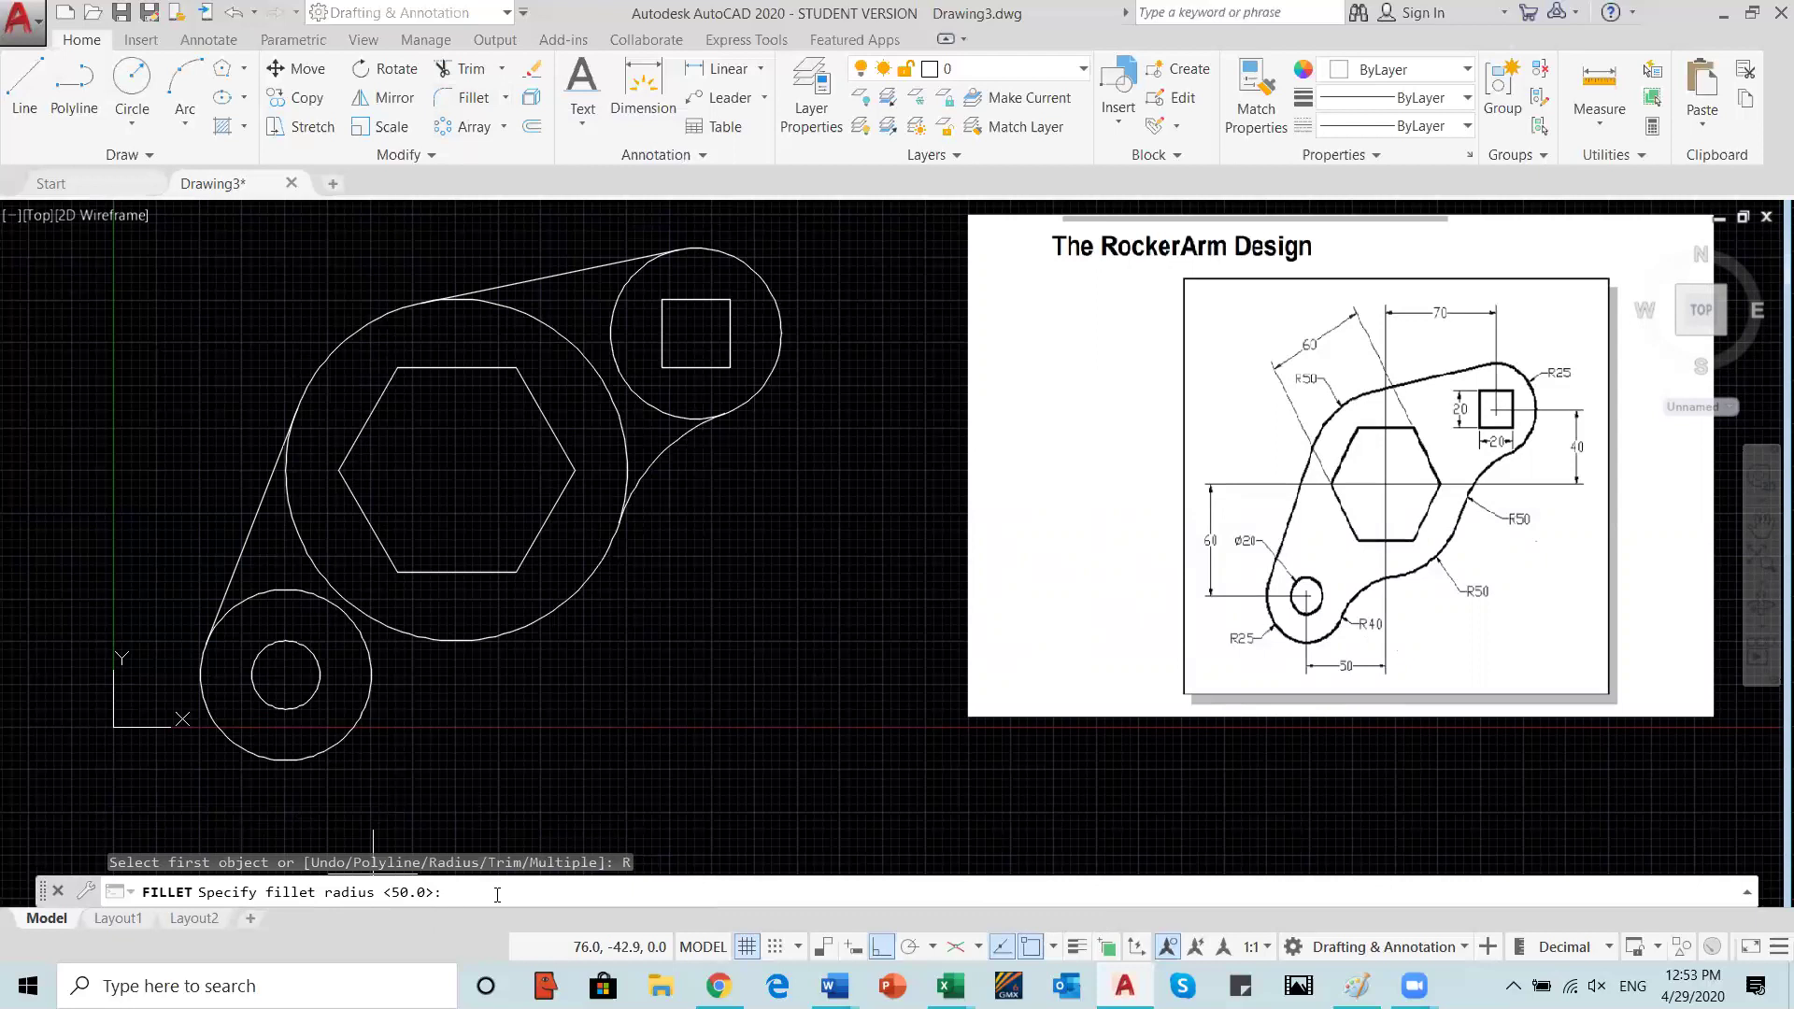
key(Return)
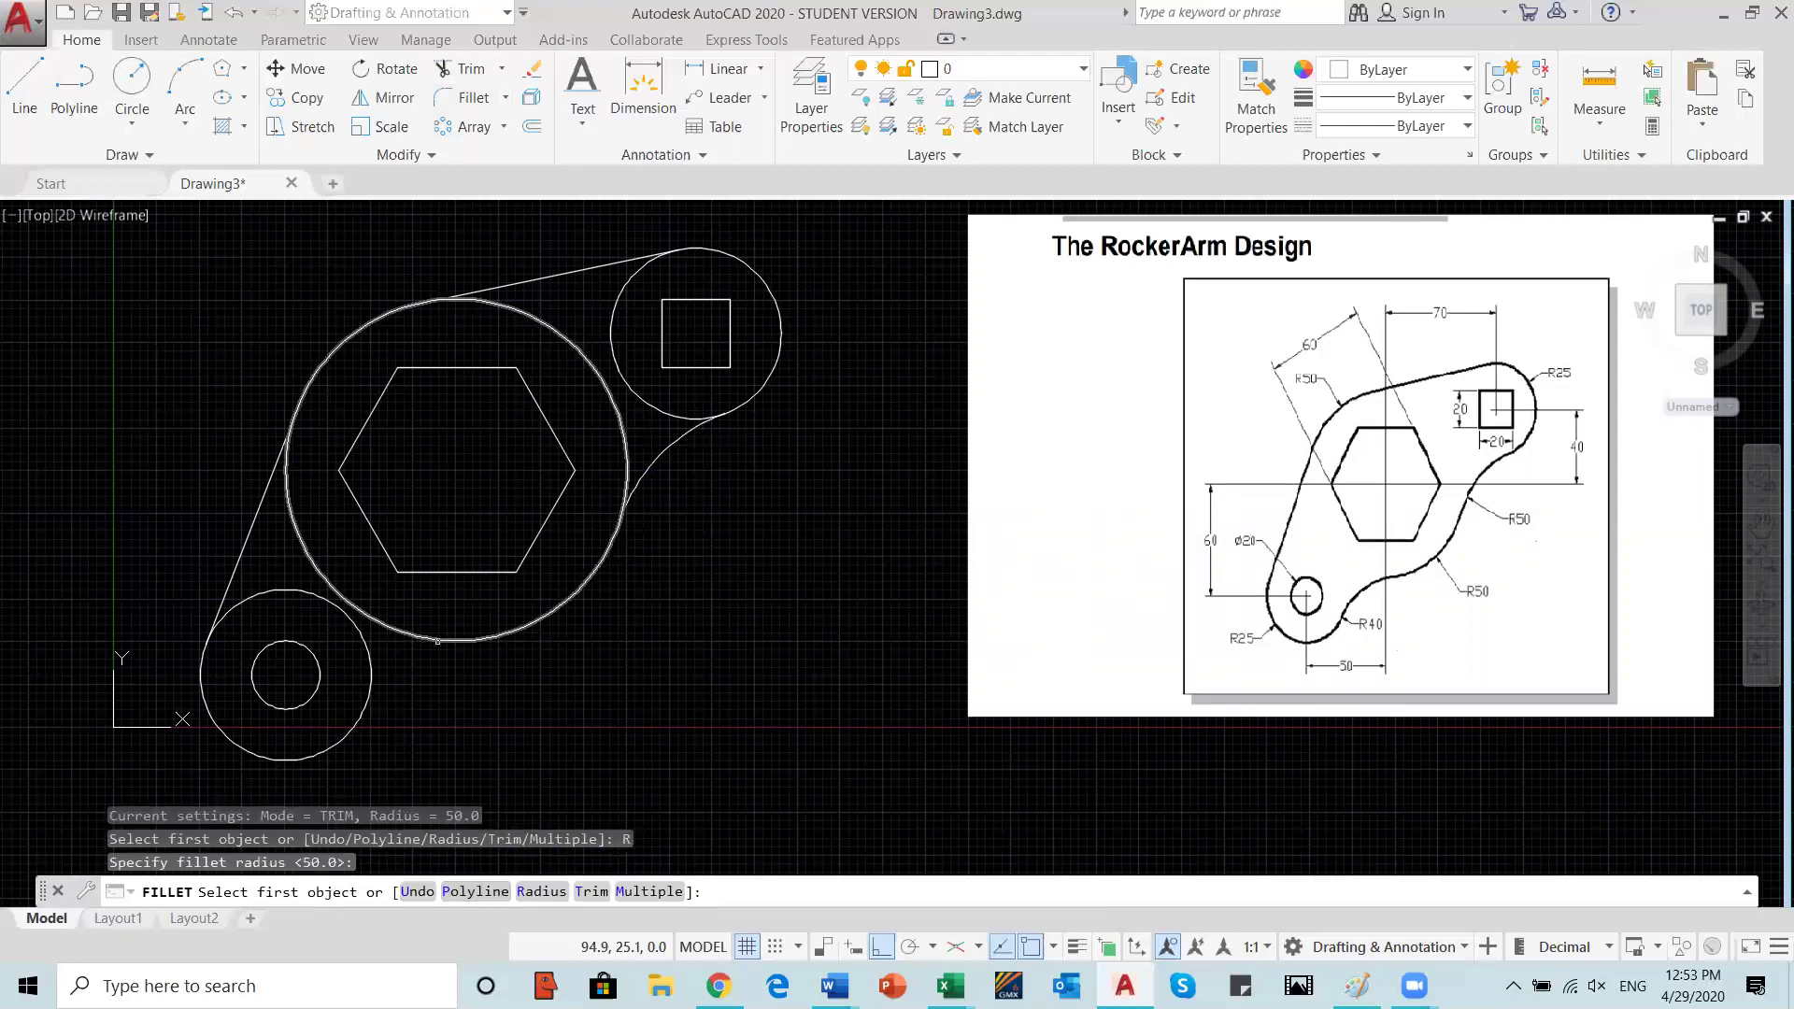
click(538, 620)
click(370, 681)
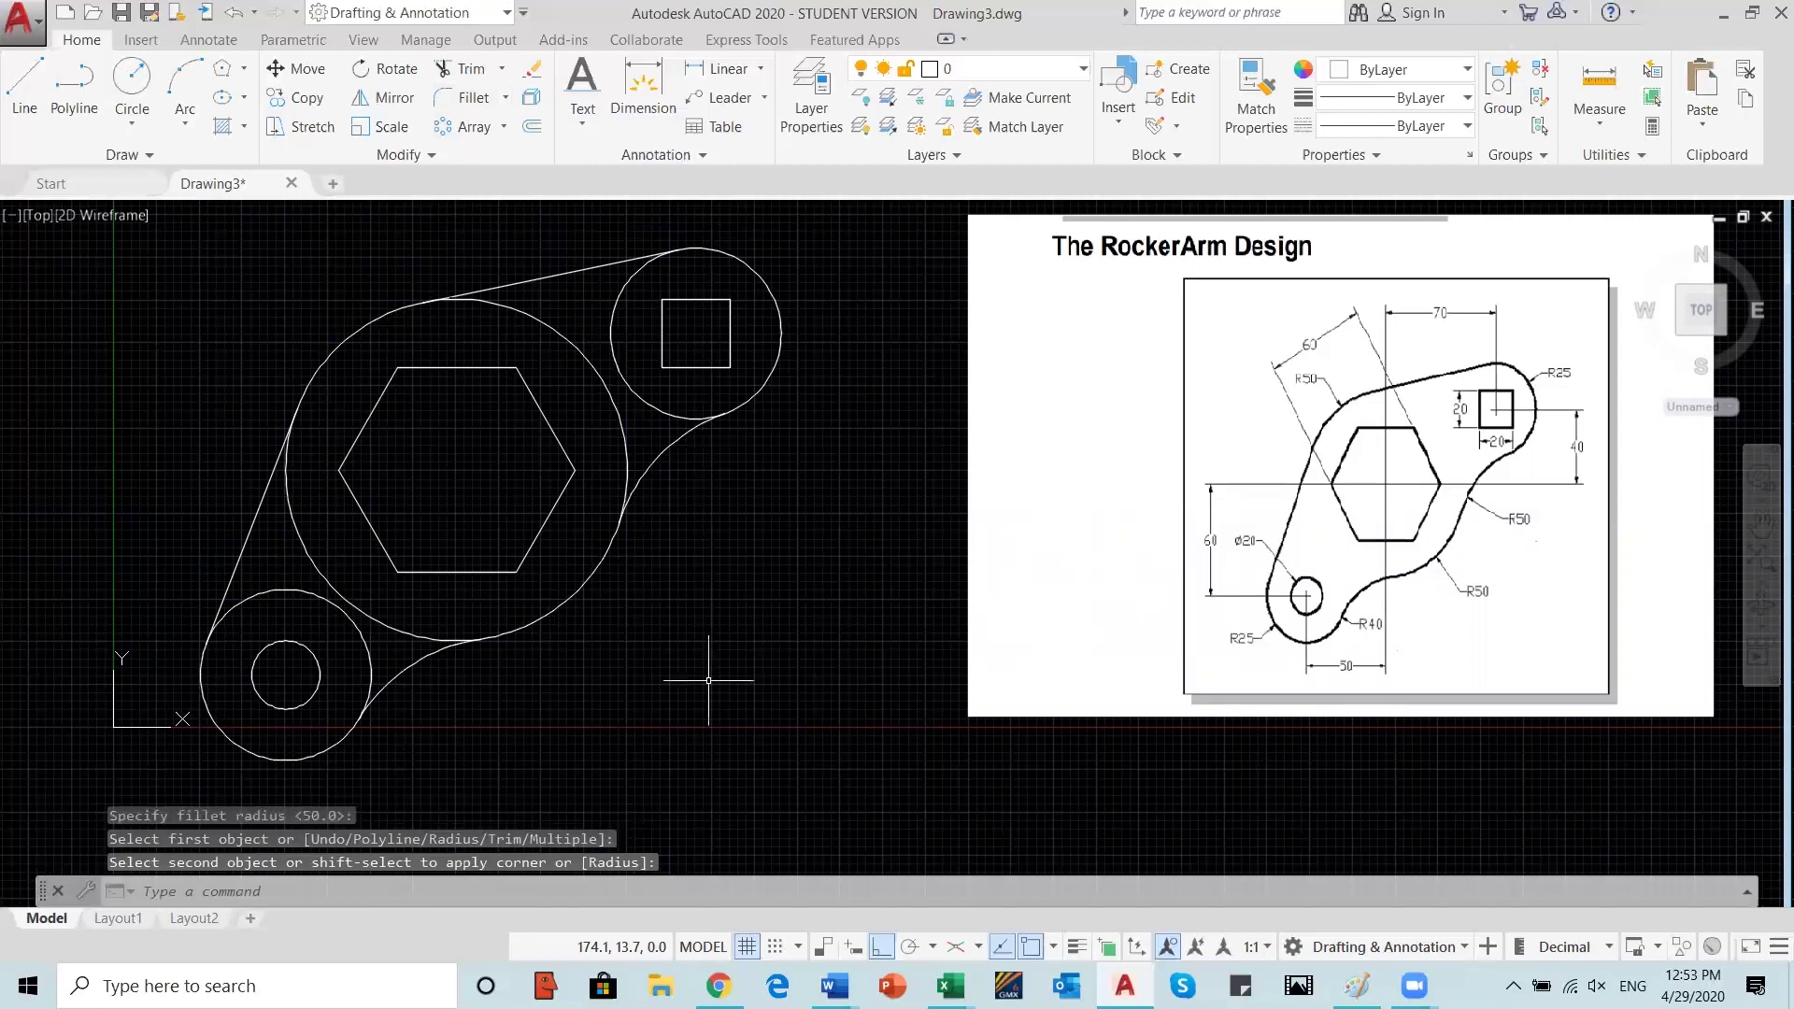
key(Return)
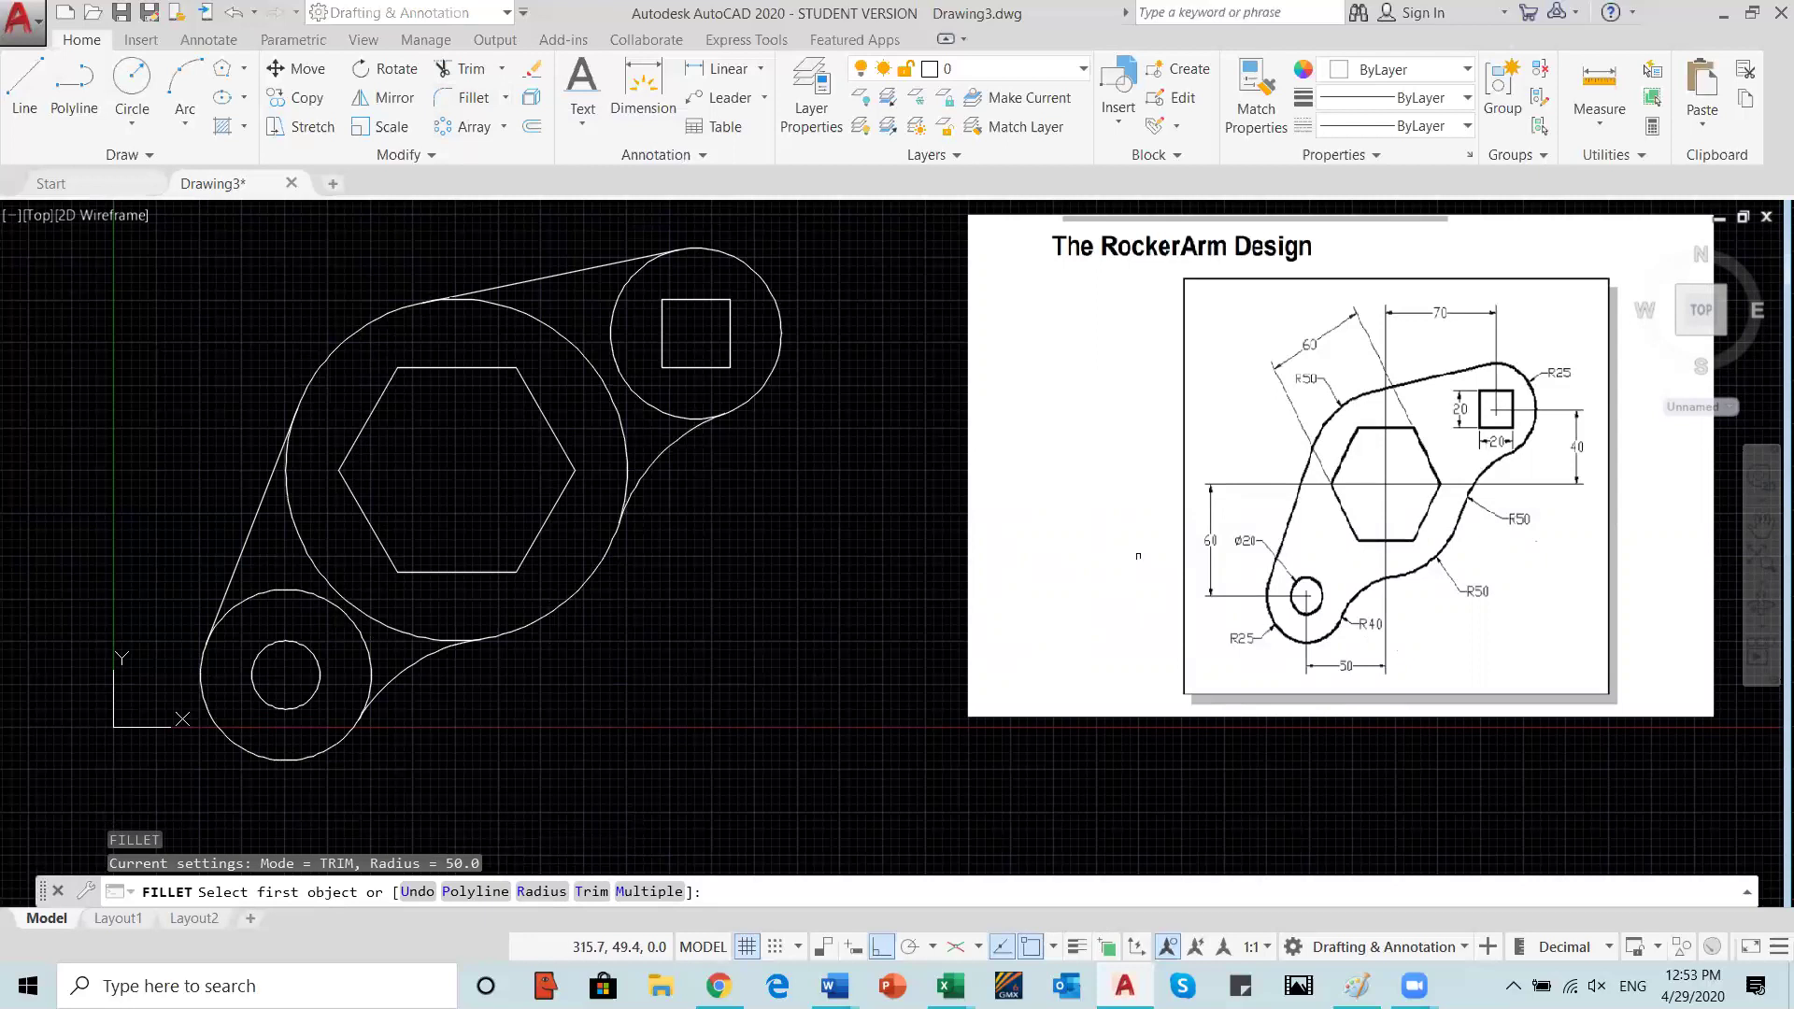
Step: Trim the inner arcs of the large circle and both outer circles using all objects as cutting edges, leaving one continuous rocker arm outline
click(447, 69)
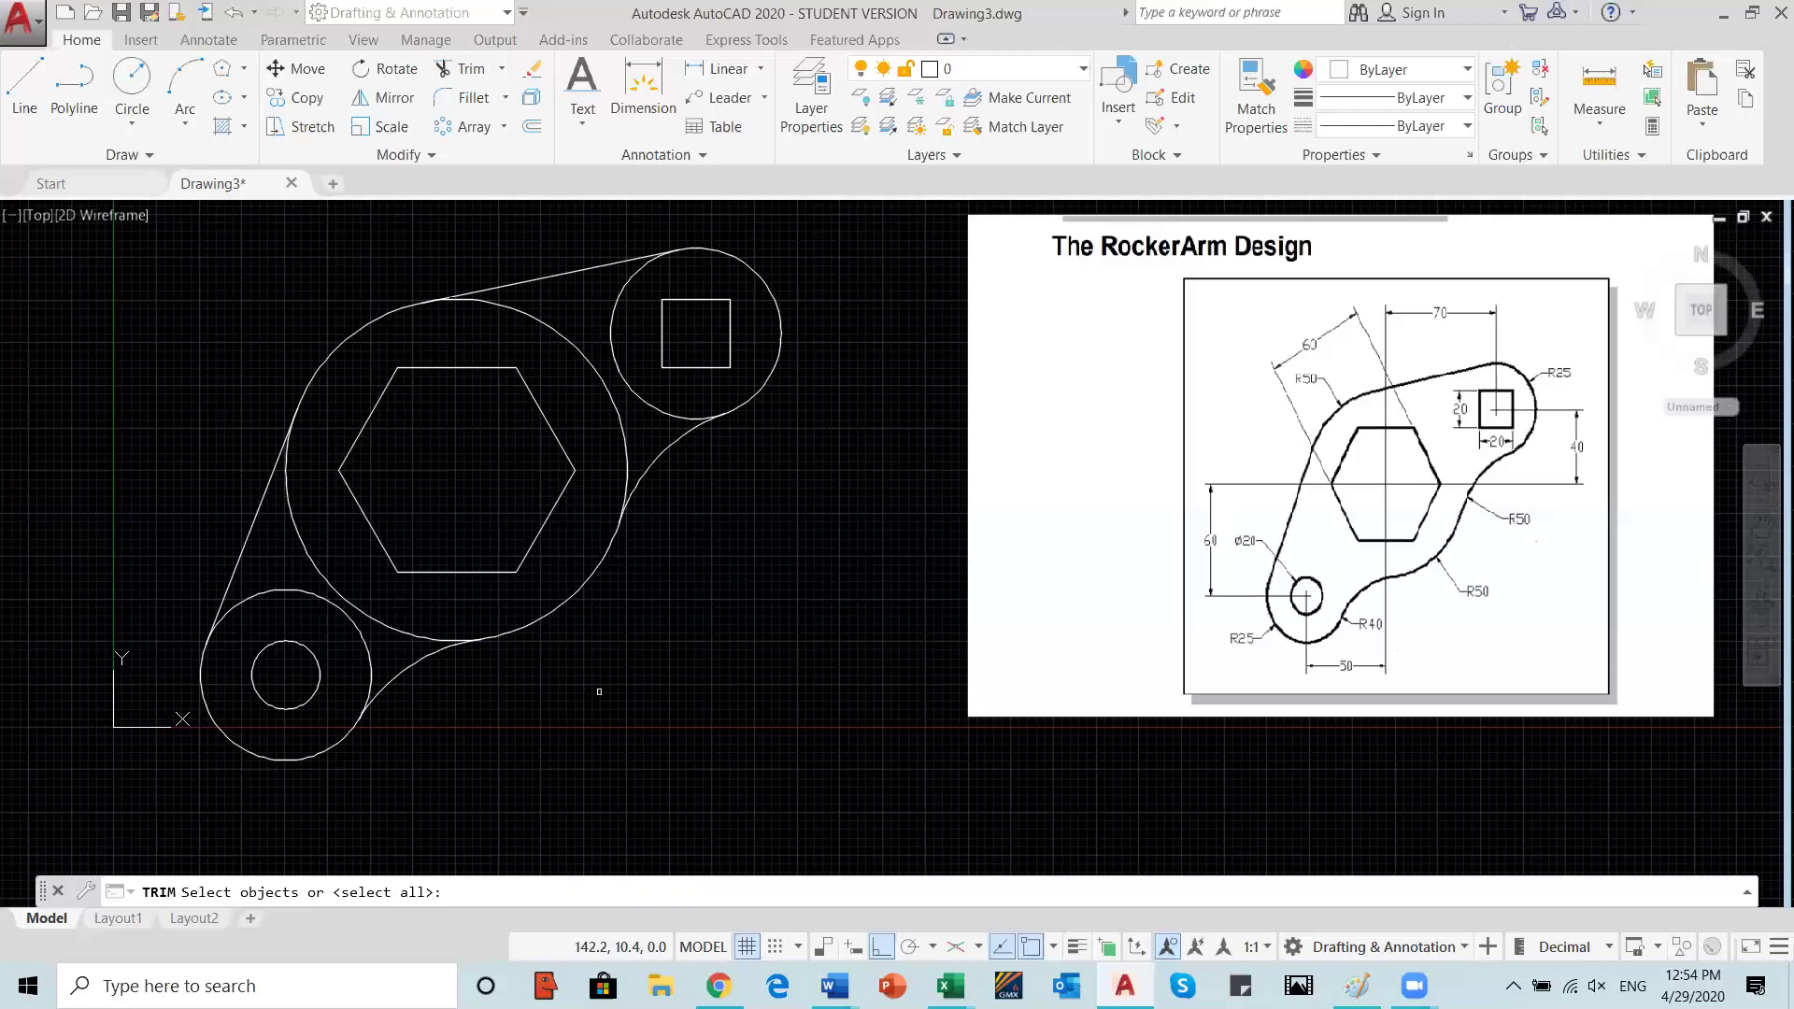
key(Return)
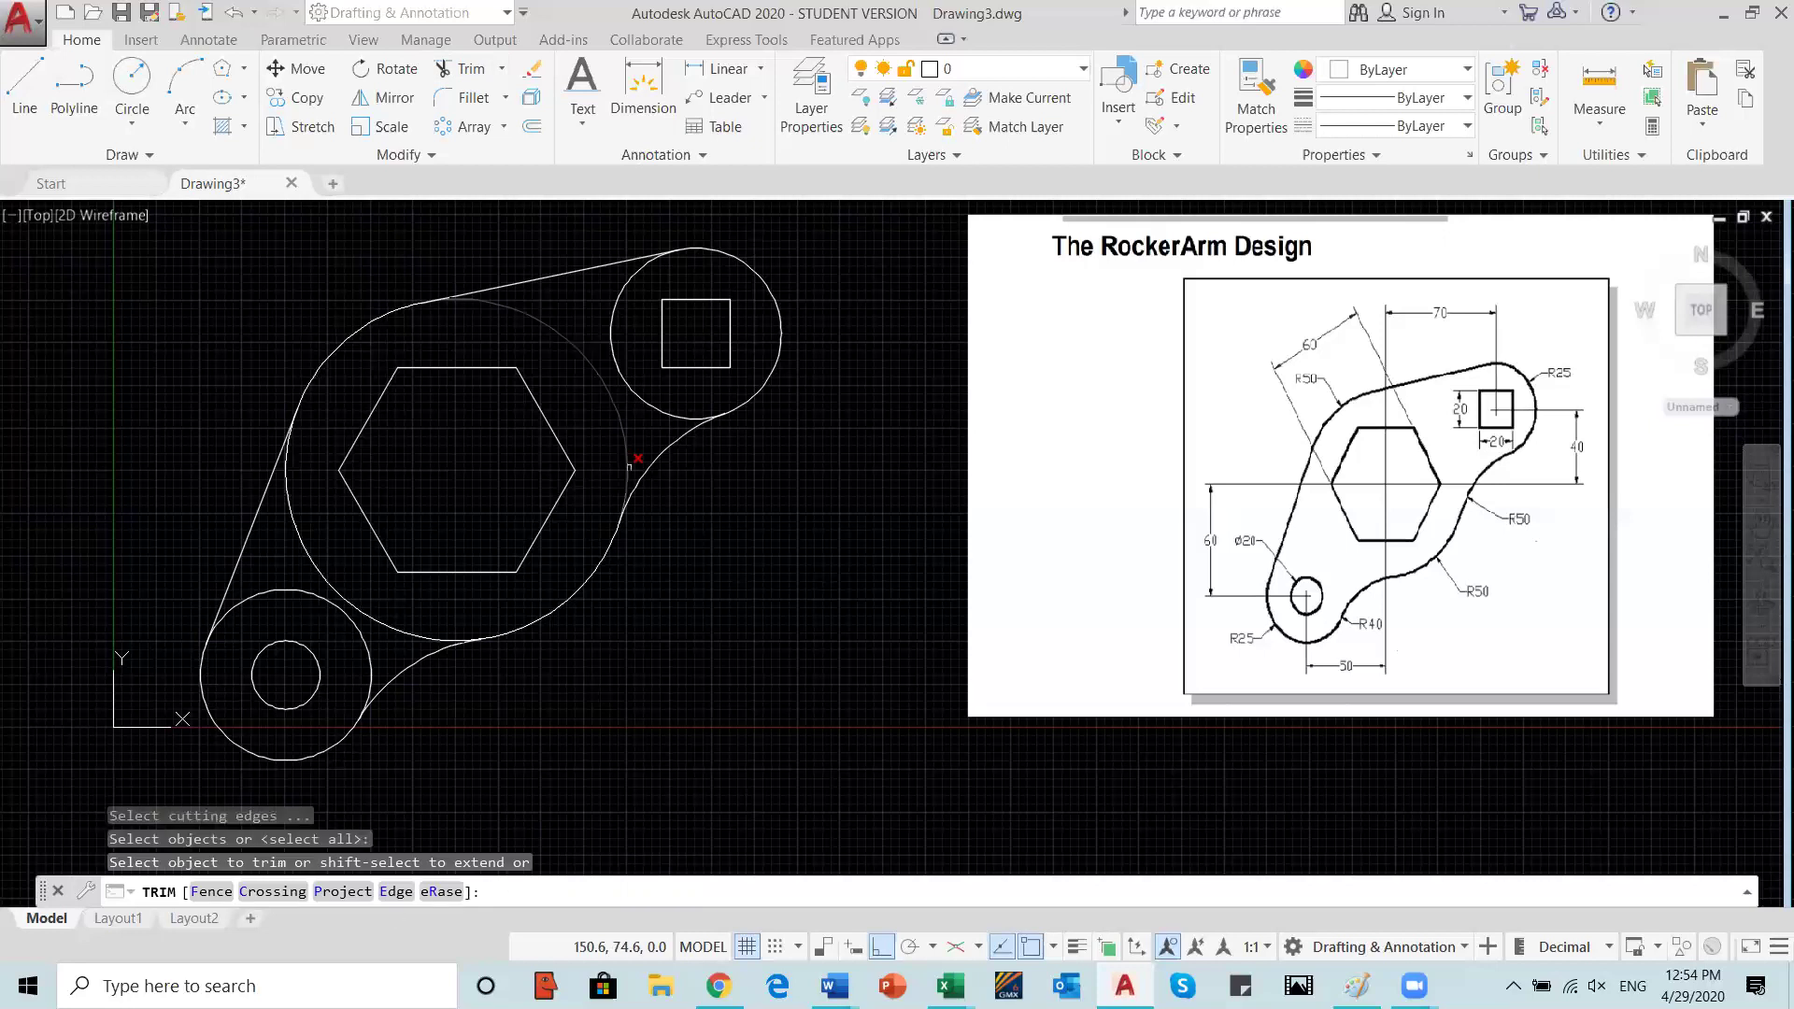
click(627, 452)
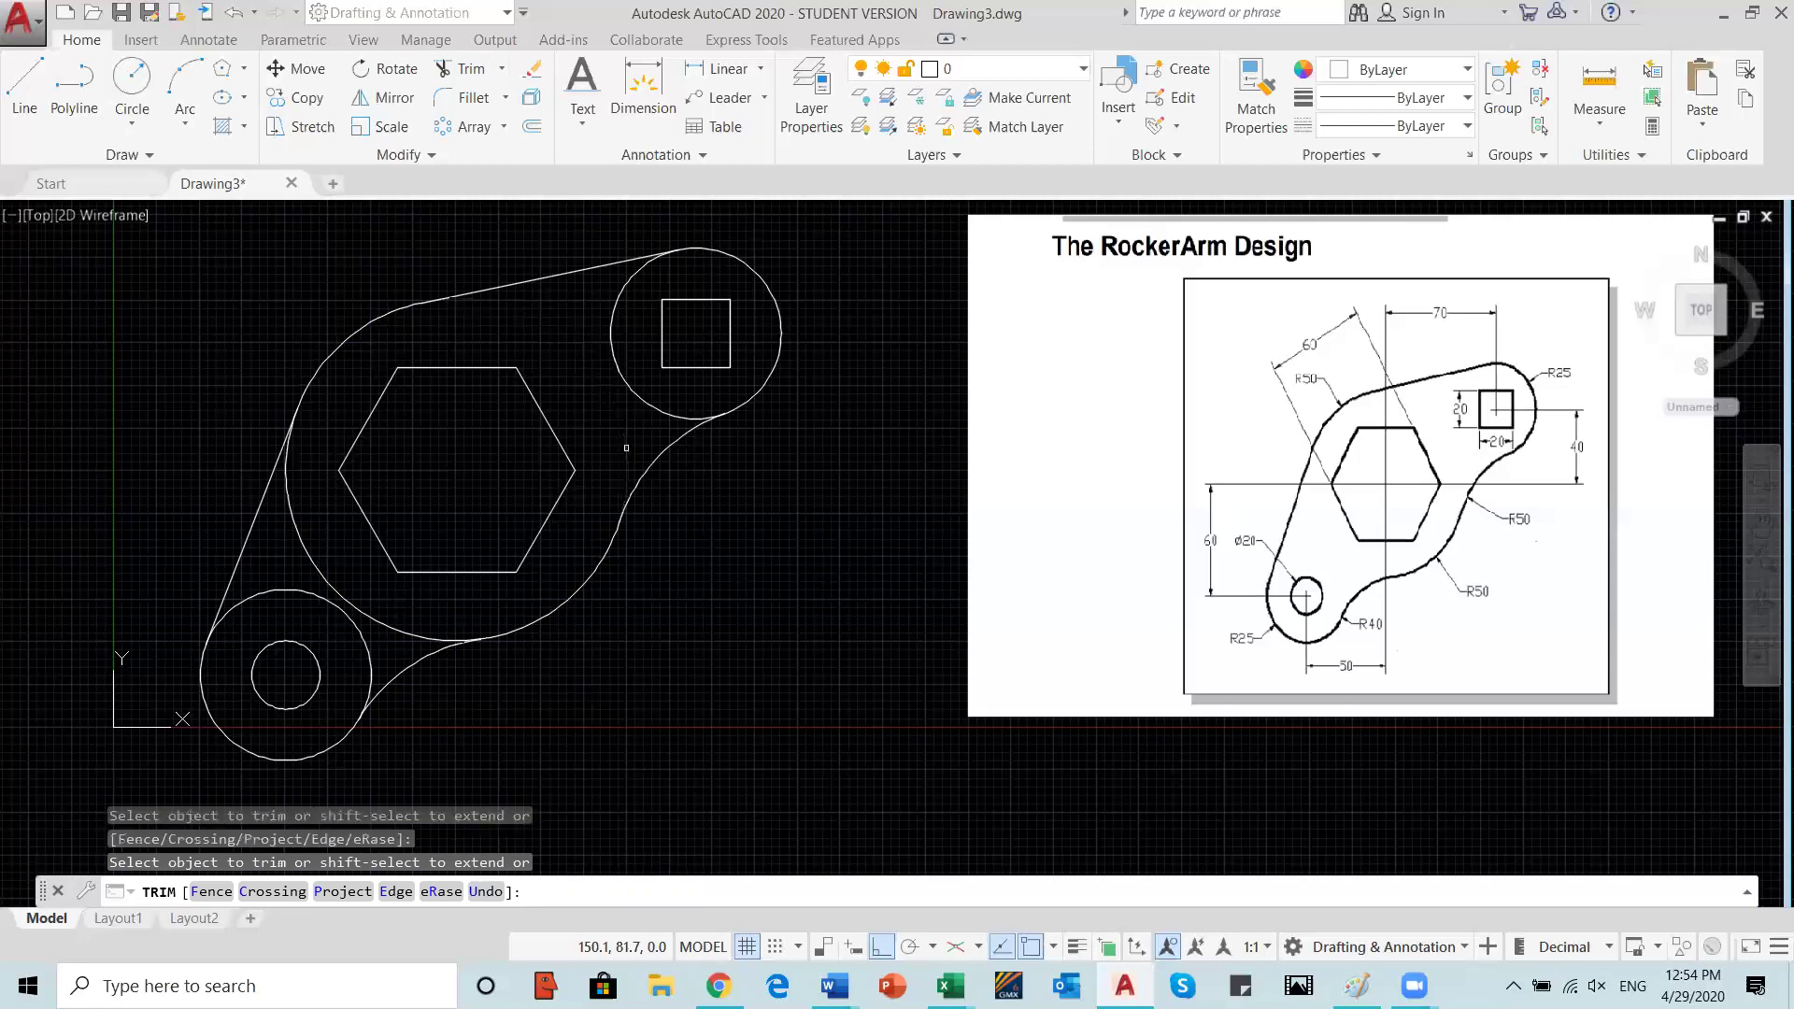
click(394, 636)
click(364, 667)
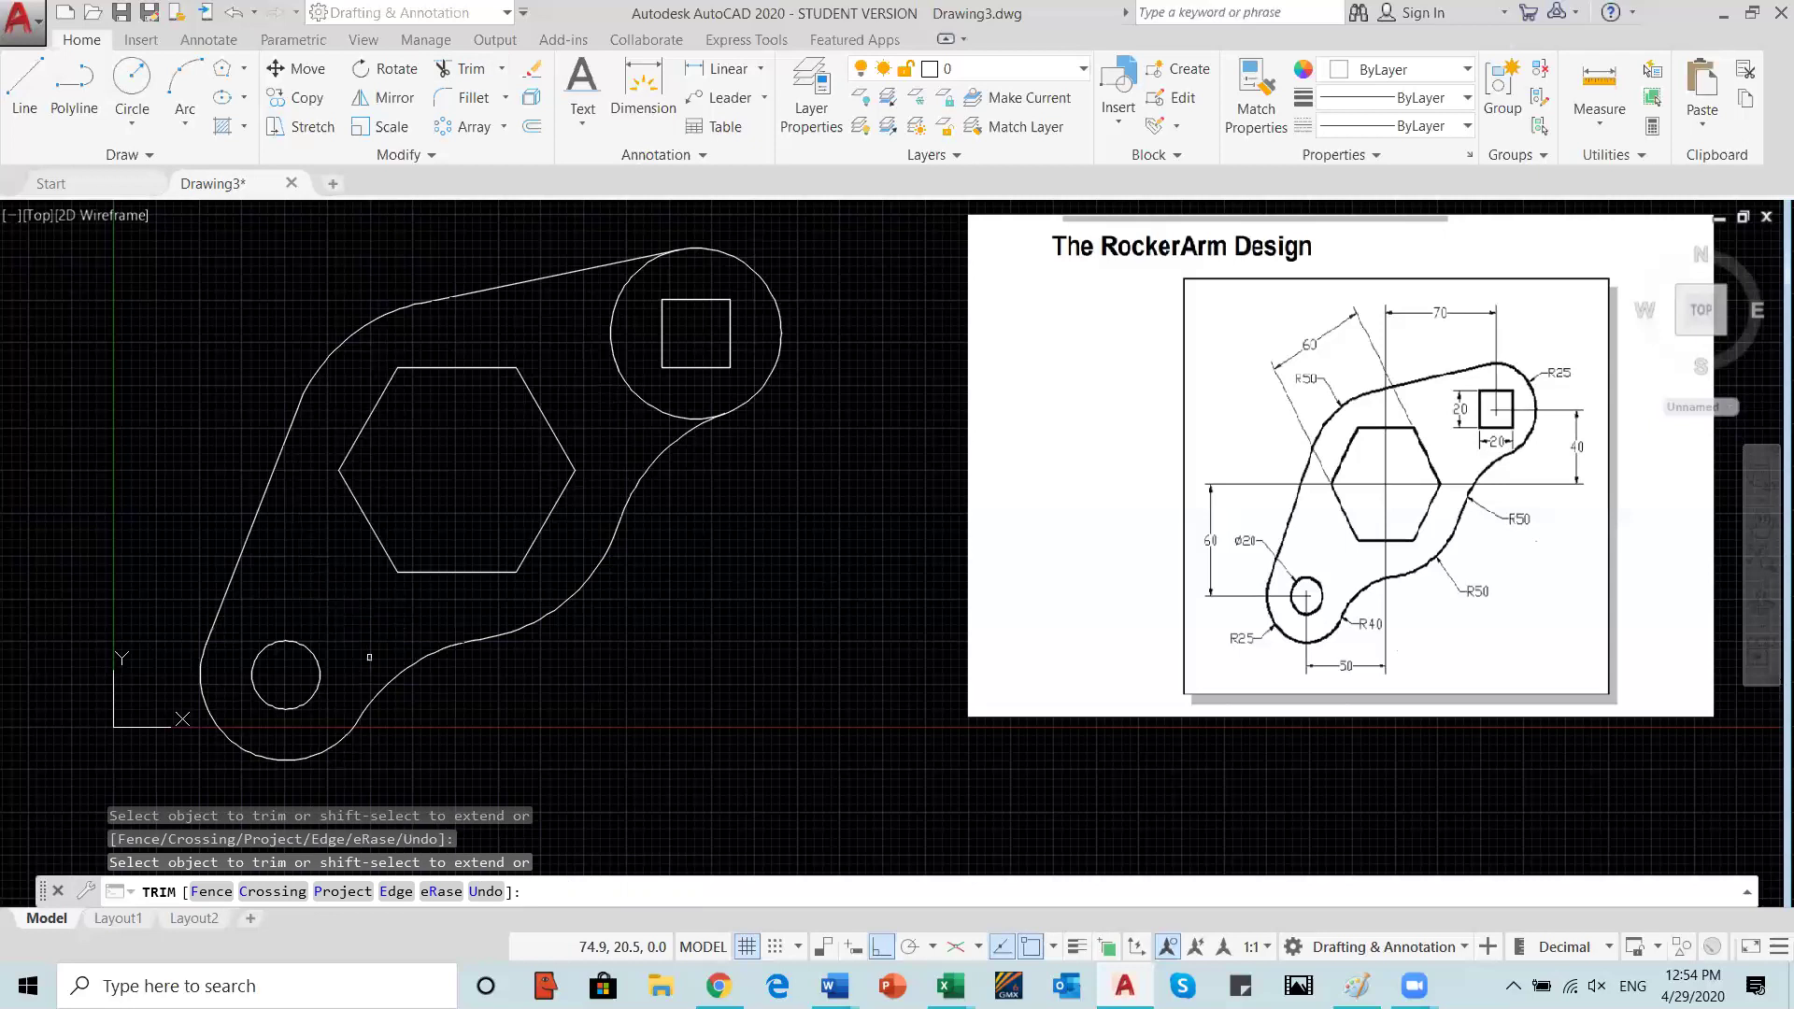
click(658, 407)
key(Return)
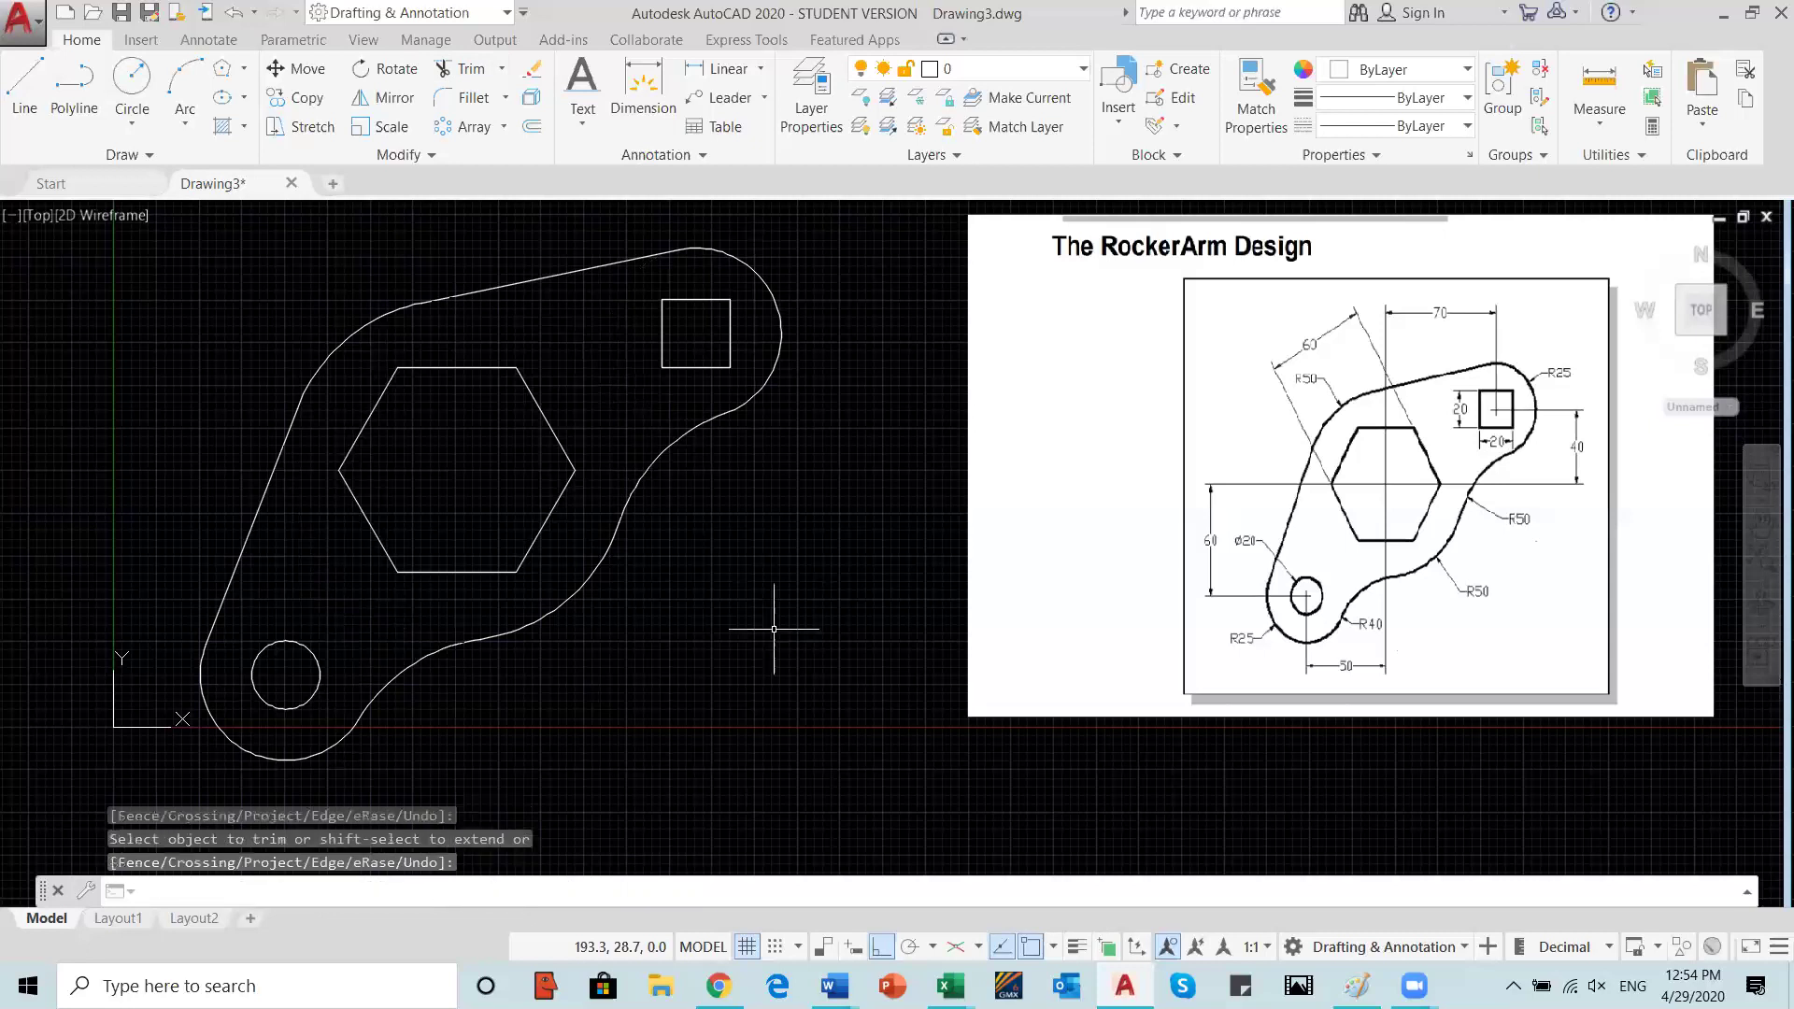